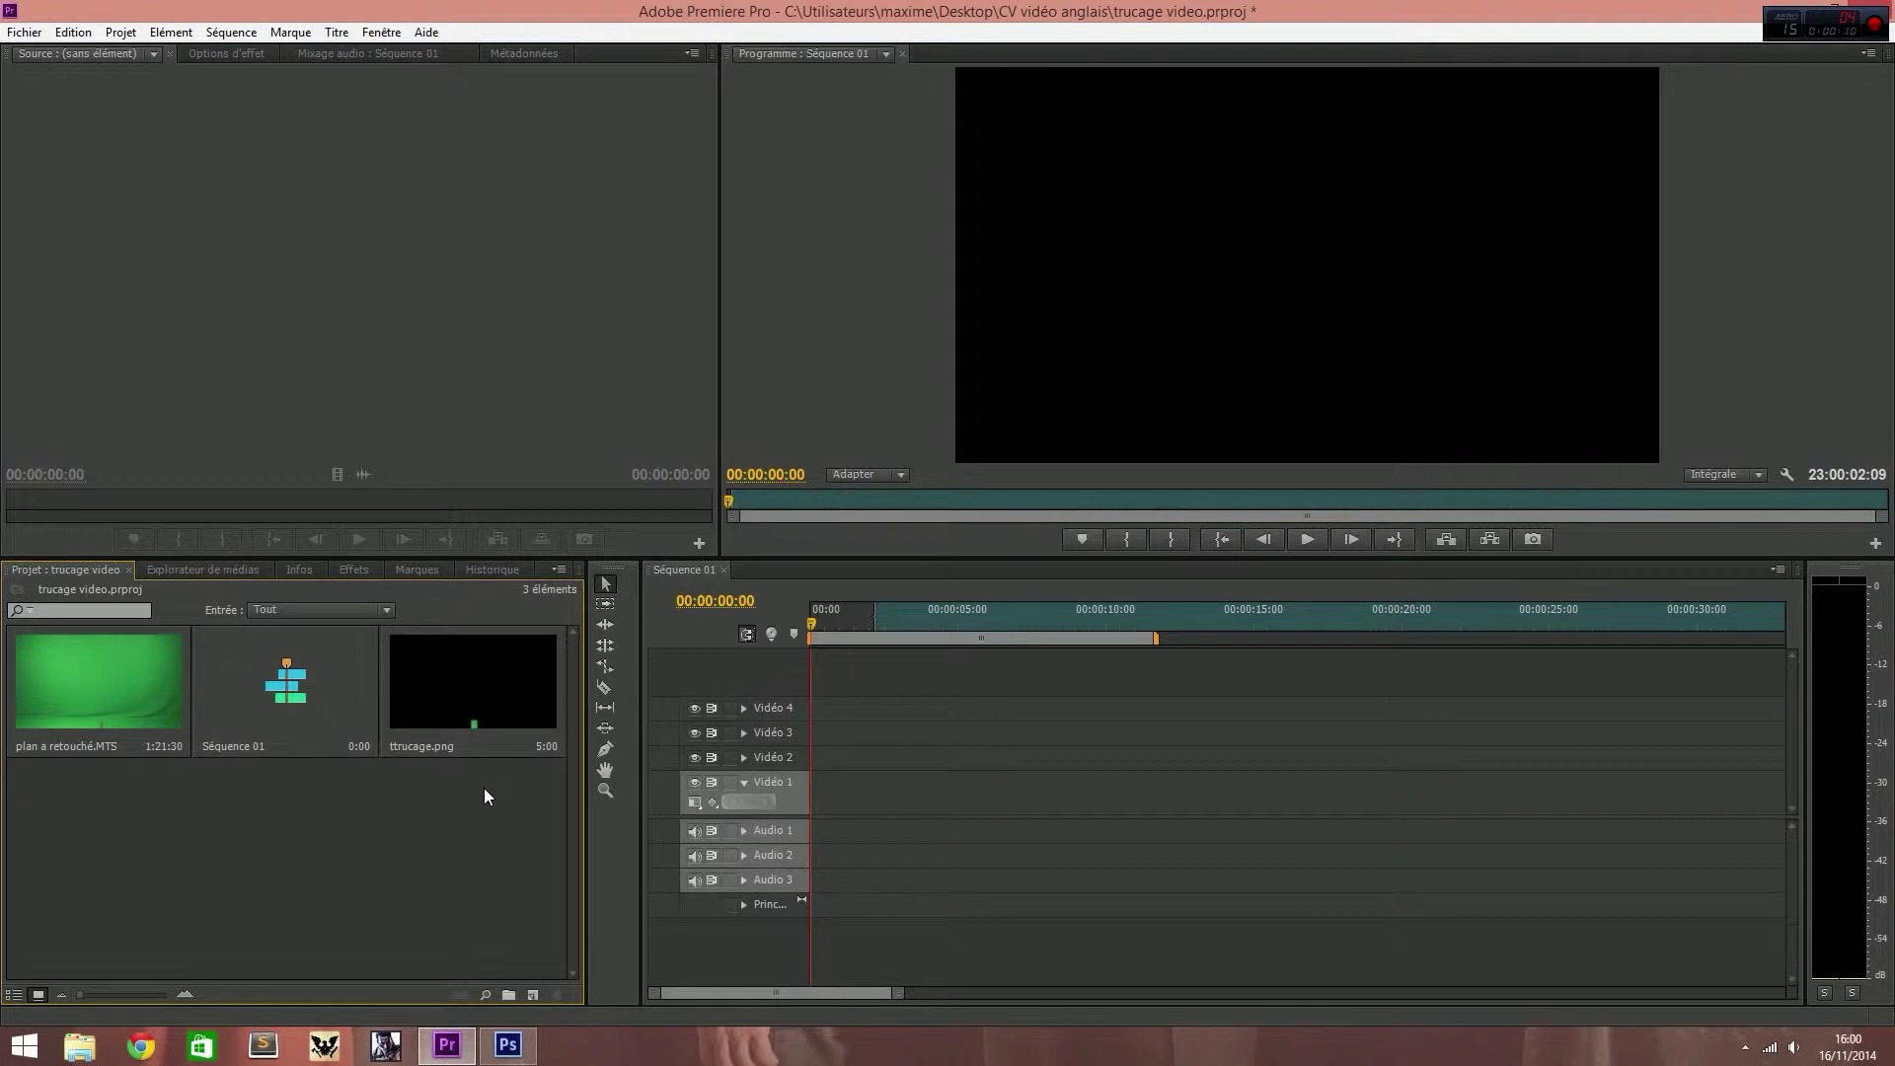
Step: Save the project and place the clip plan a retouché.MTS at the start of the Vidéo 1 track
{"action": "key", "text": "ctrl+s"}
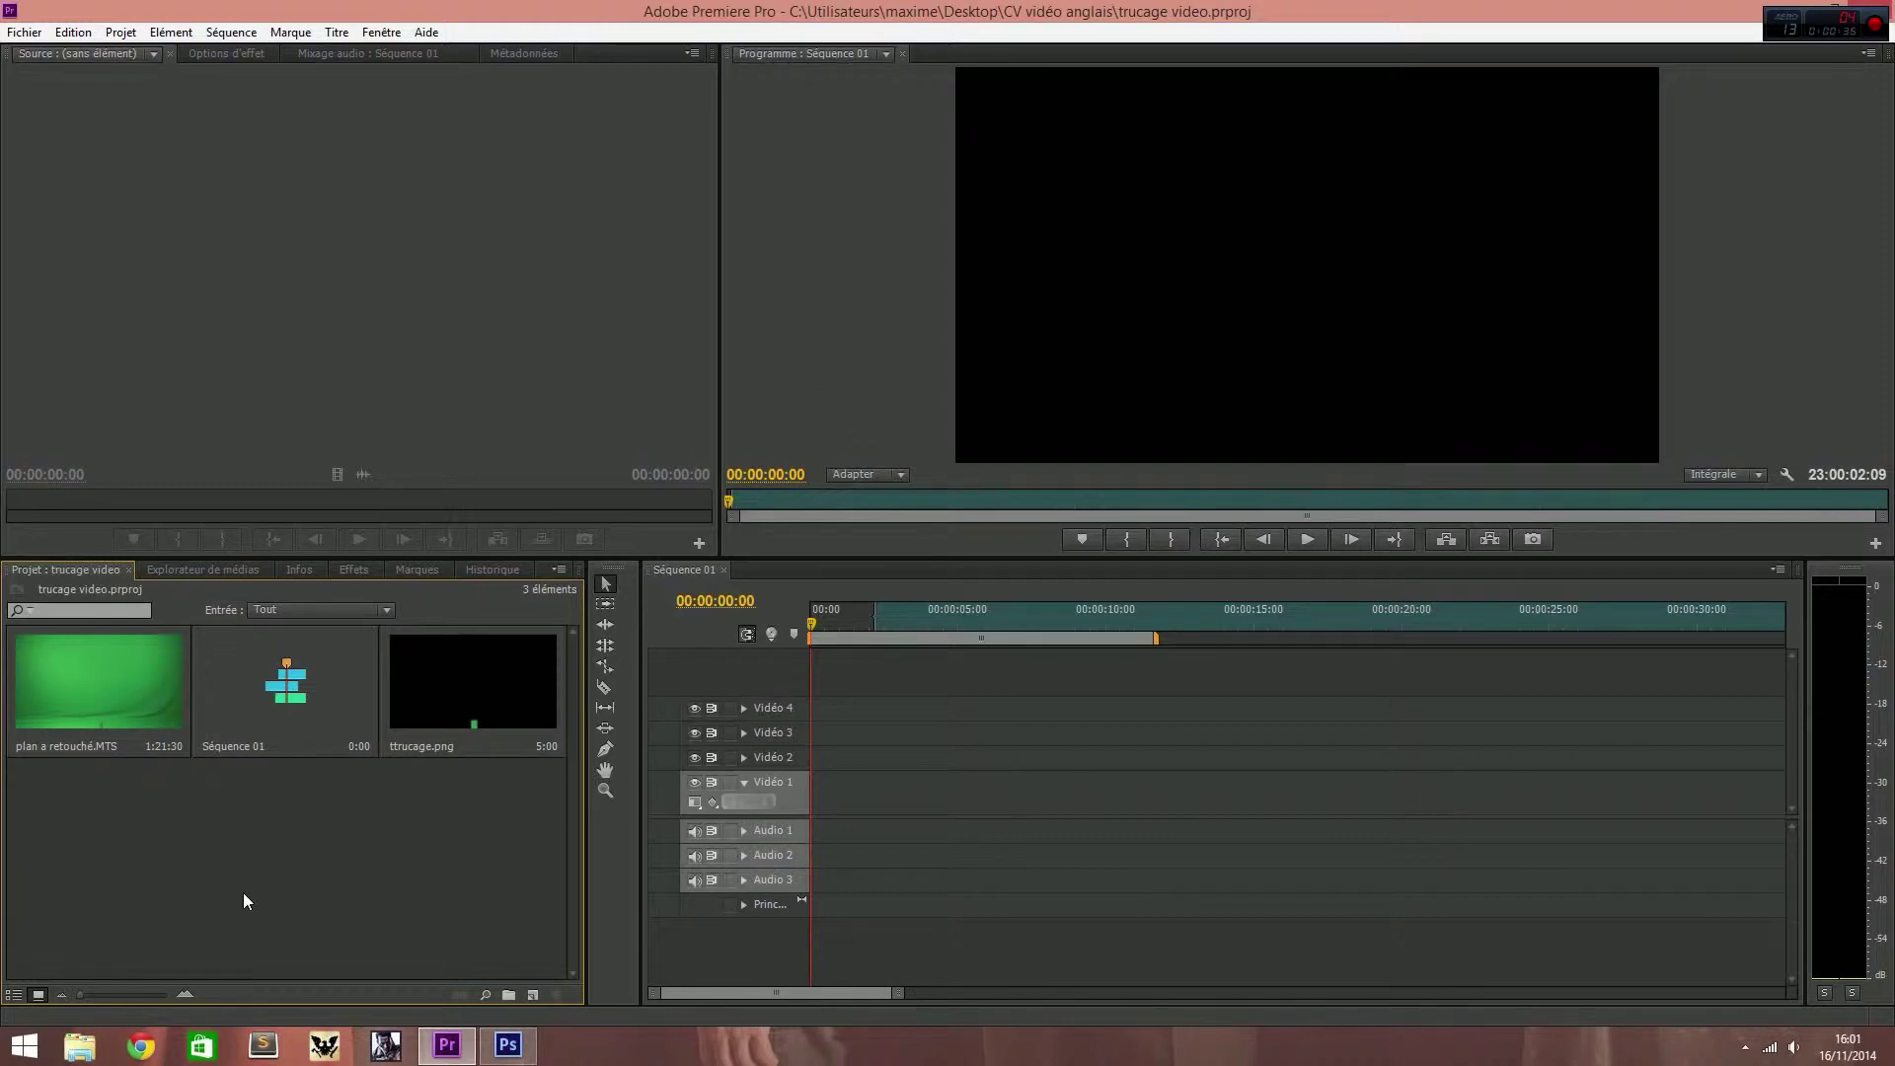
{"action": "left_click", "coordinate": [985, 624]}
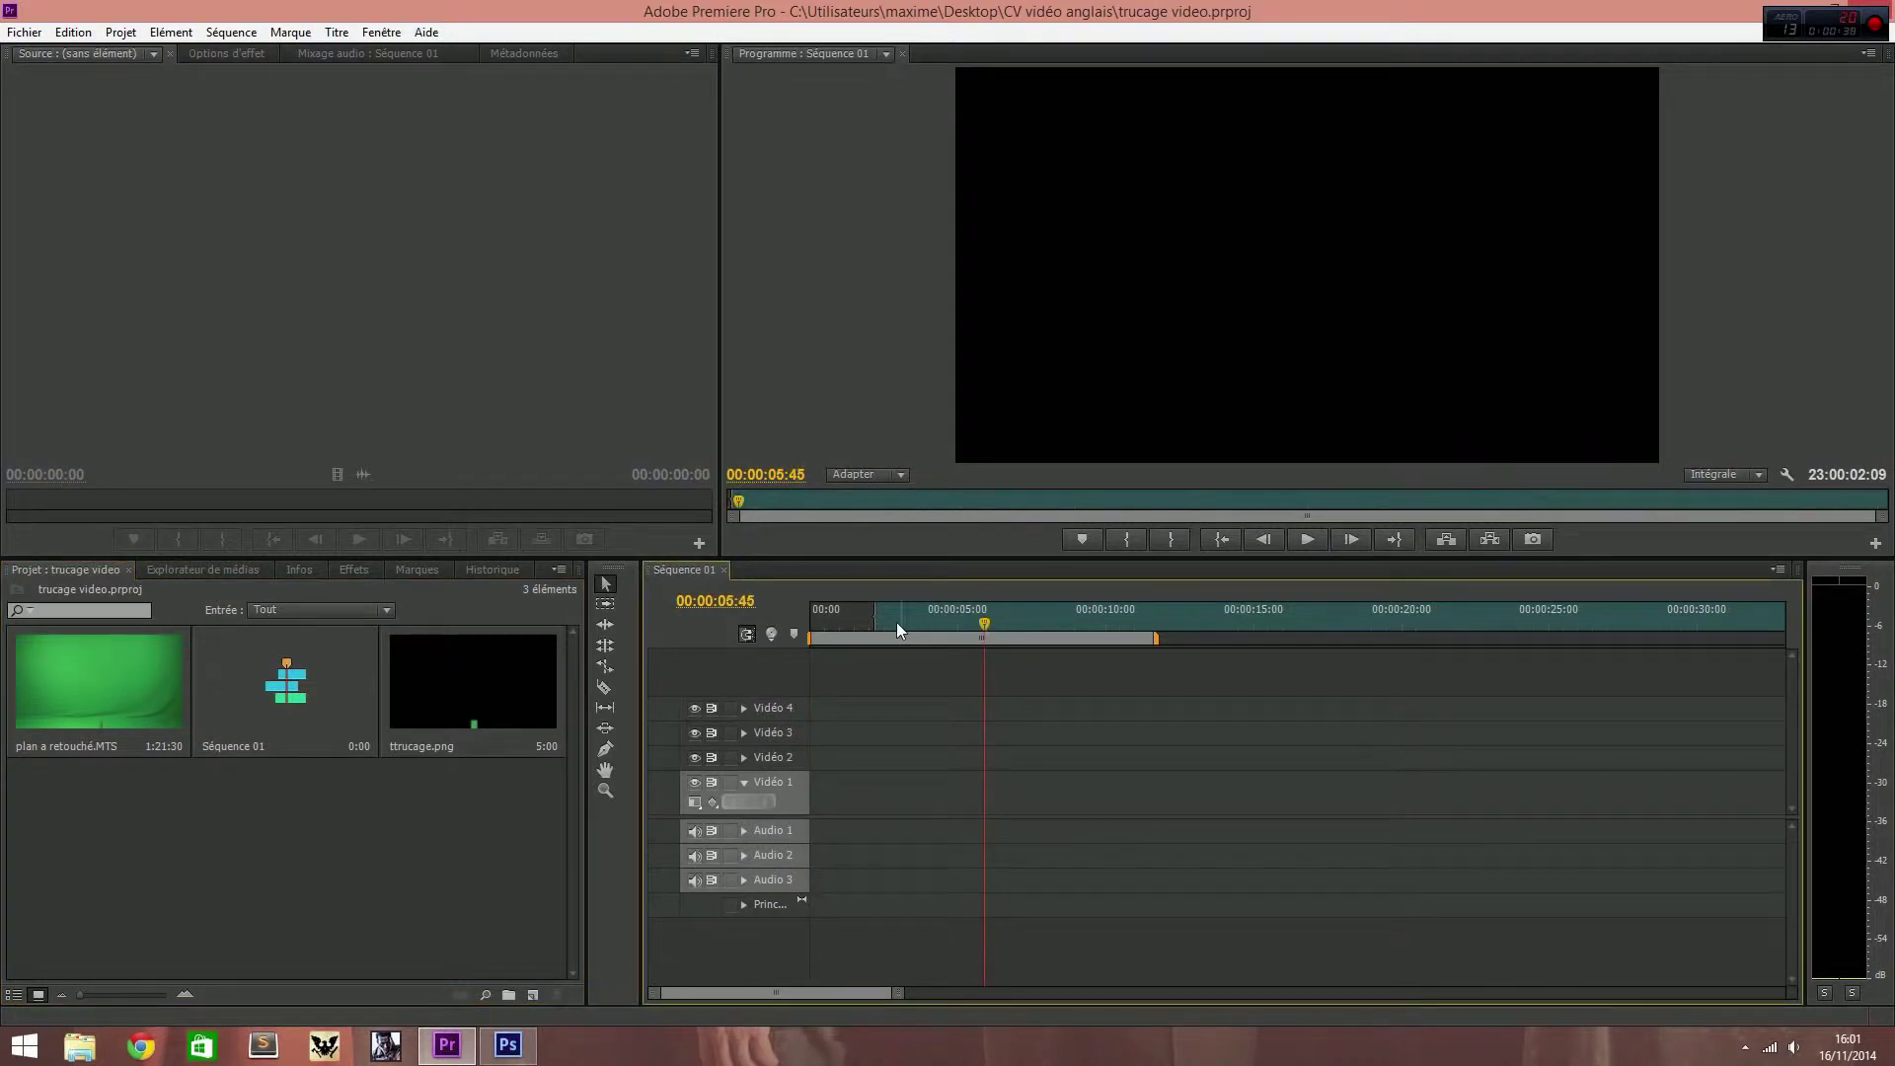
{"action": "left_click_drag", "start_coordinate": [874, 619], "coordinate": [747, 620]}
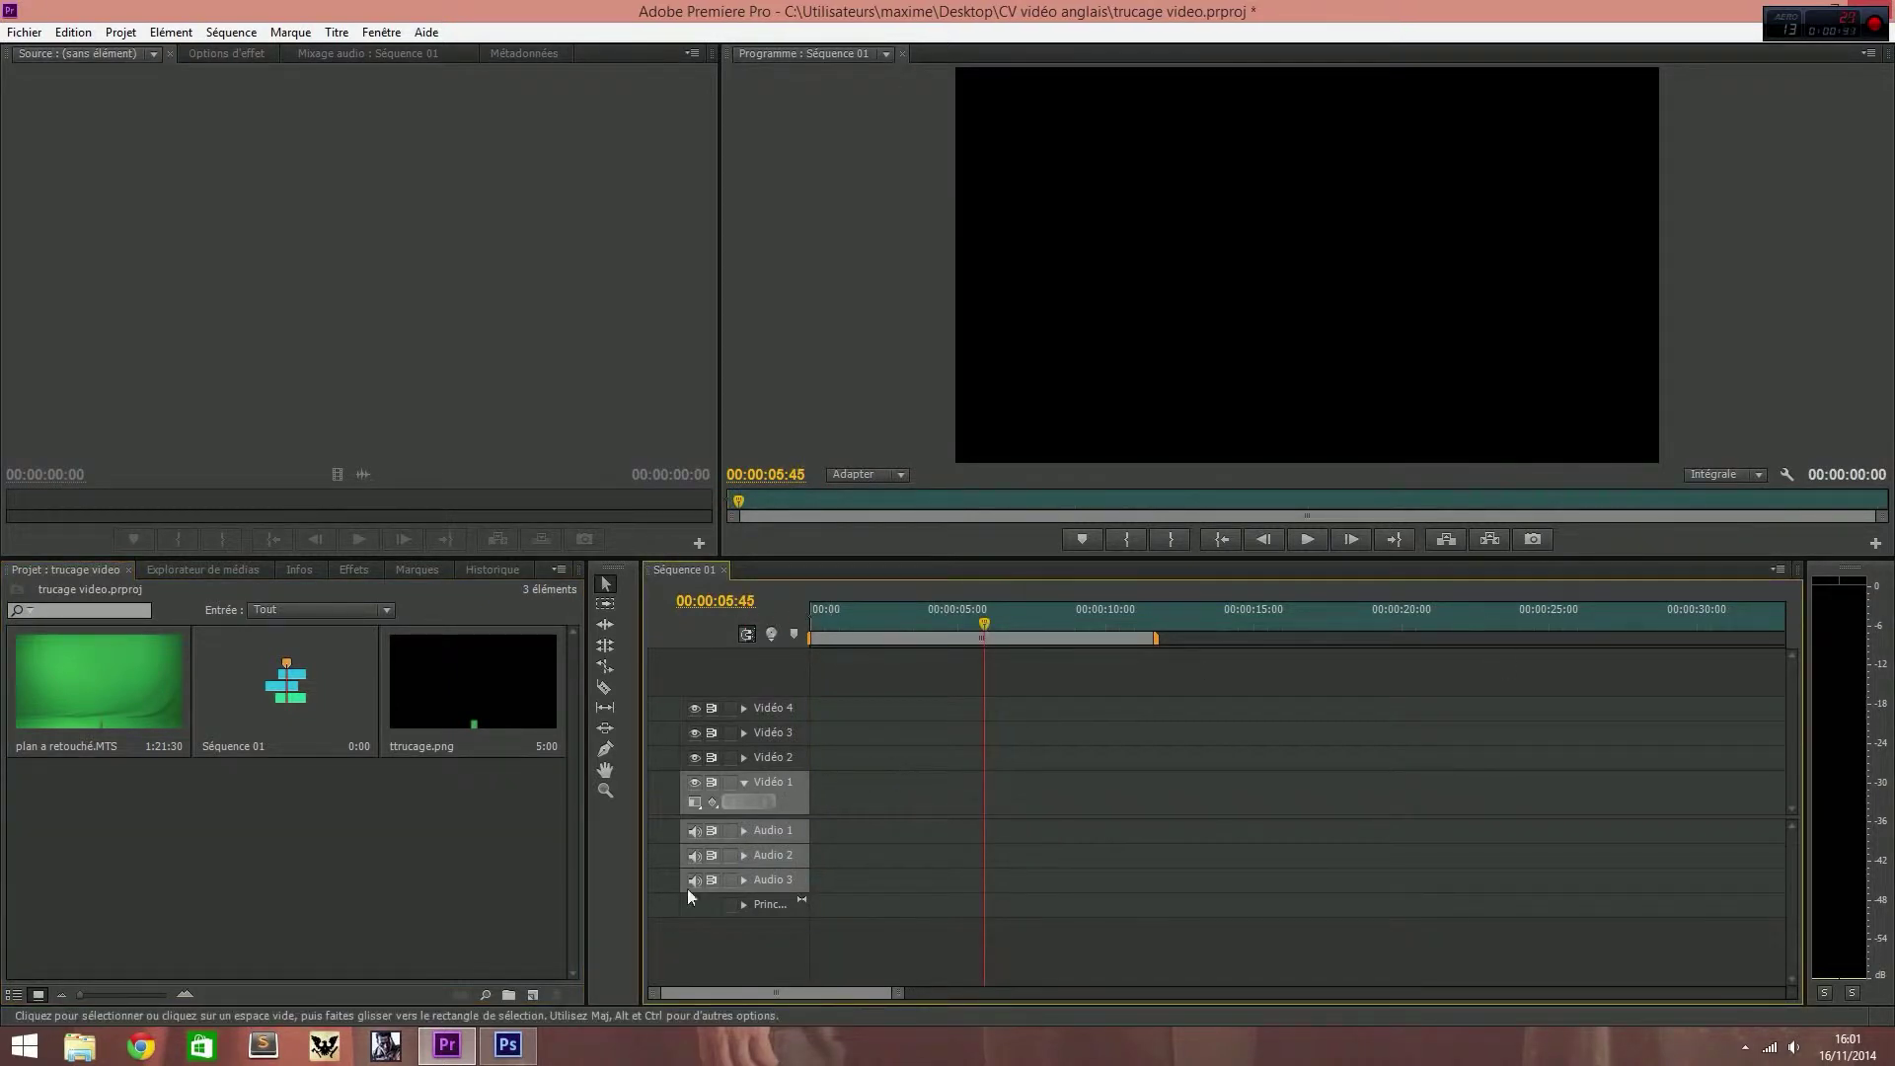
{"action": "mouse_move", "coordinate": [161, 738]}
{"action": "left_mouse_down"}
{"action": "mouse_move", "coordinate": [838, 789]}
{"action": "mouse_move", "coordinate": [819, 808]}
{"action": "left_mouse_up"}
Step: Cut the green screen clip on Vidéo 1 at about 12 seconds and delete the part after the cut
{"action": "left_click_drag", "start_coordinate": [981, 624], "coordinate": [945, 656]}
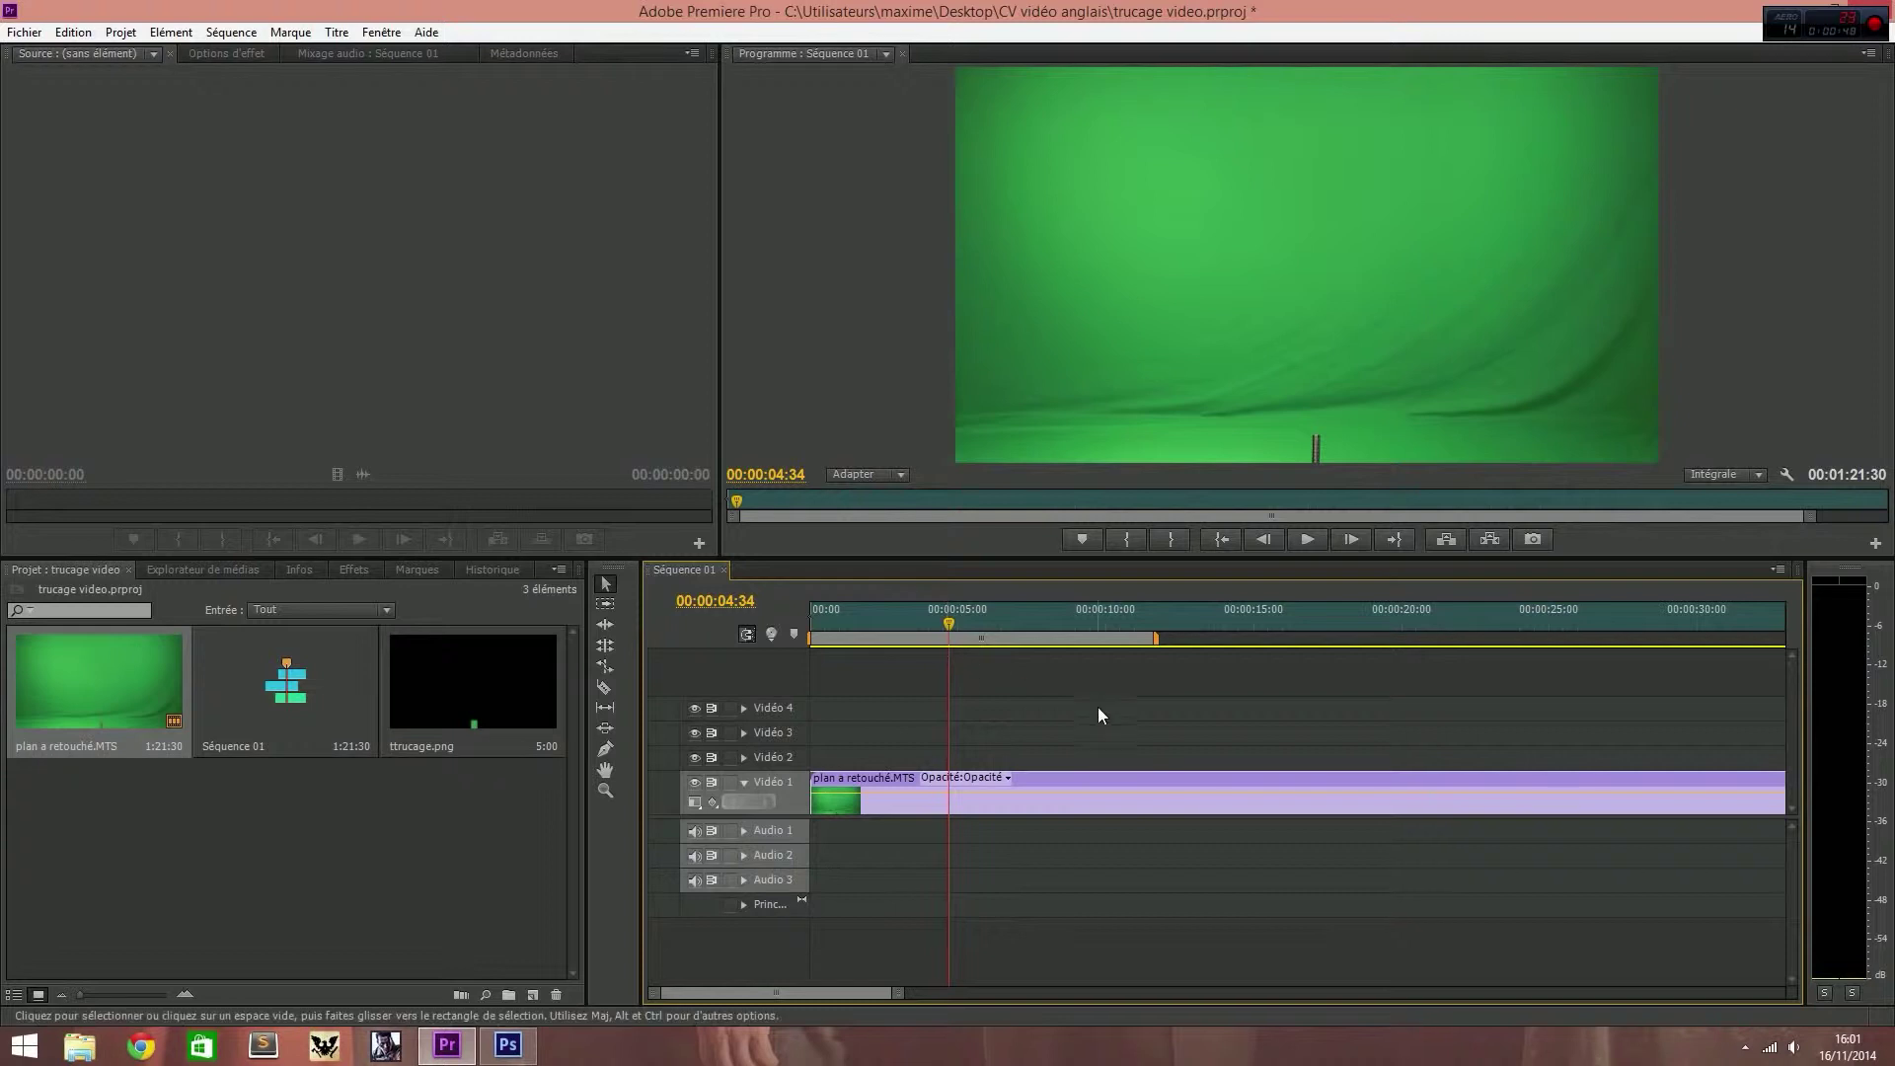
{"action": "left_click", "coordinate": [971, 624]}
{"action": "left_click_drag", "start_coordinate": [977, 621], "coordinate": [1160, 637]}
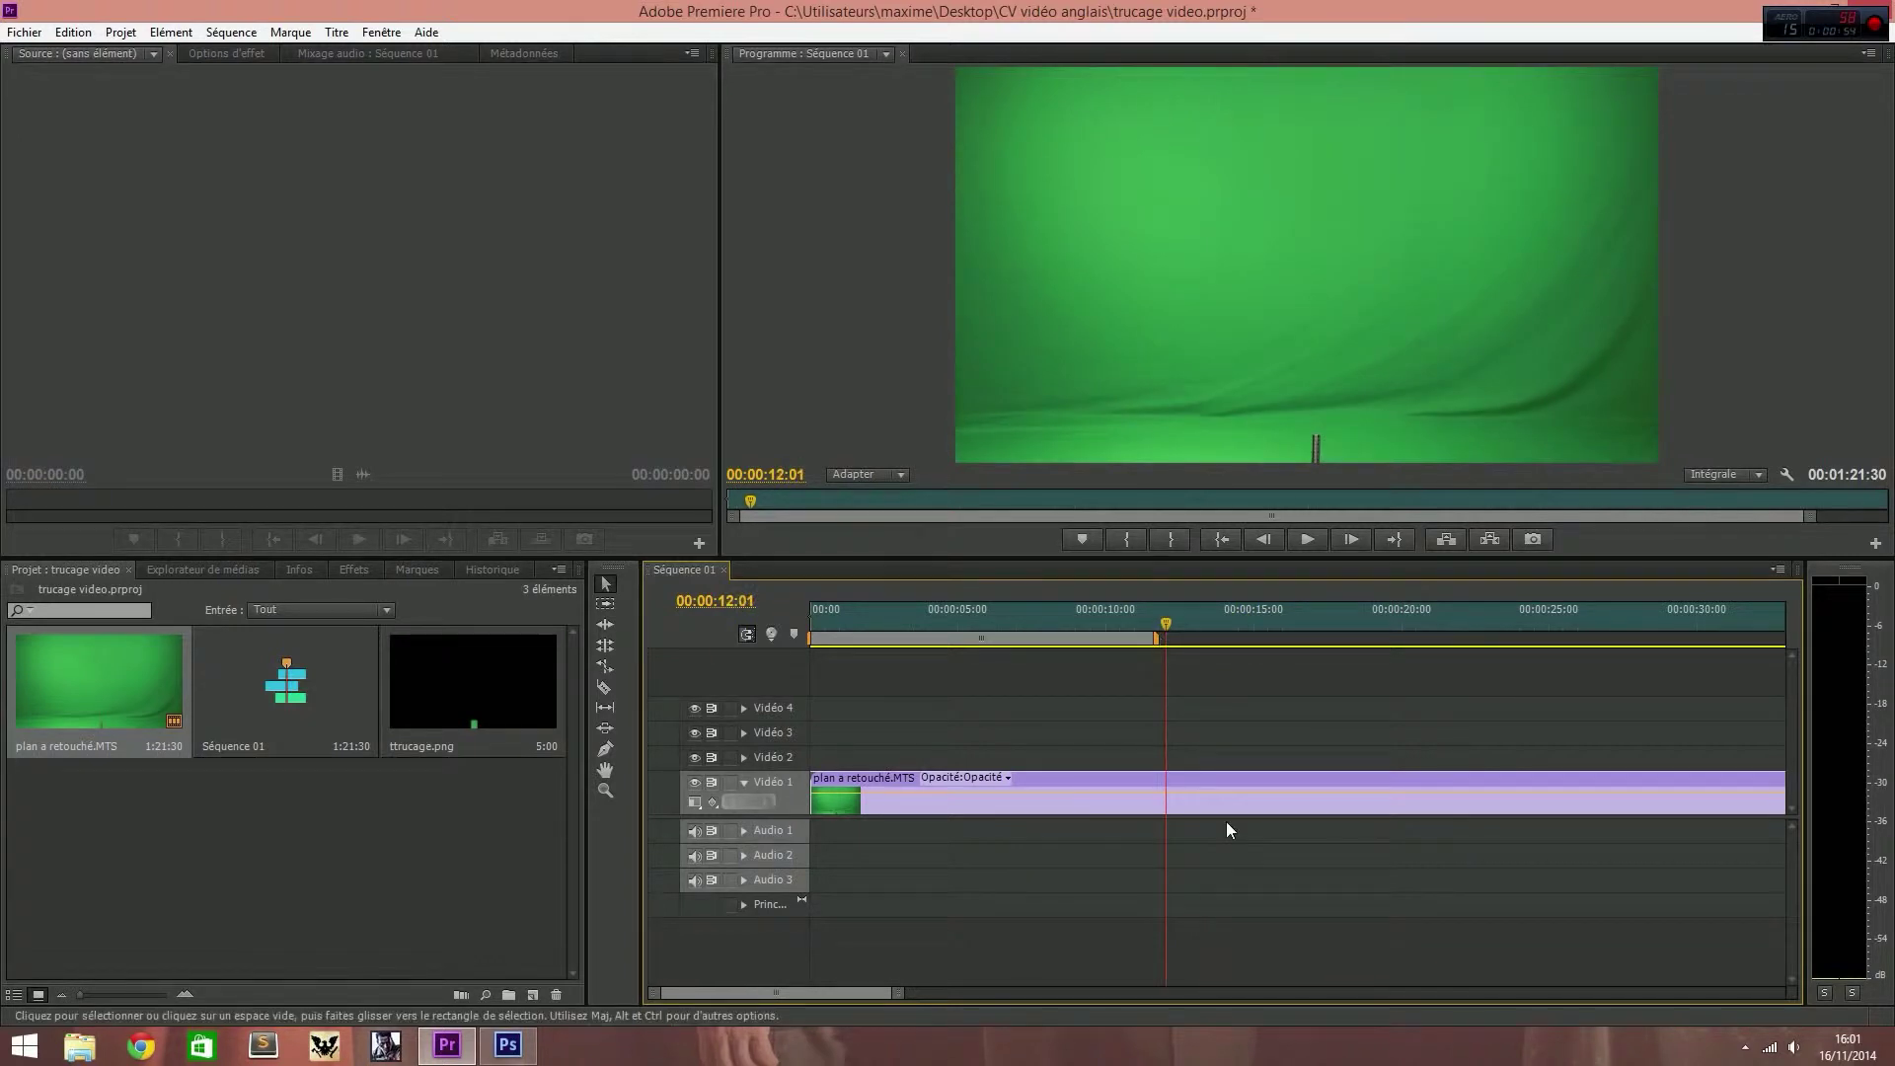
{"action": "key", "text": "ctrl+k"}
{"action": "left_click", "coordinate": [1296, 803]}
{"action": "key", "text": "Delete"}
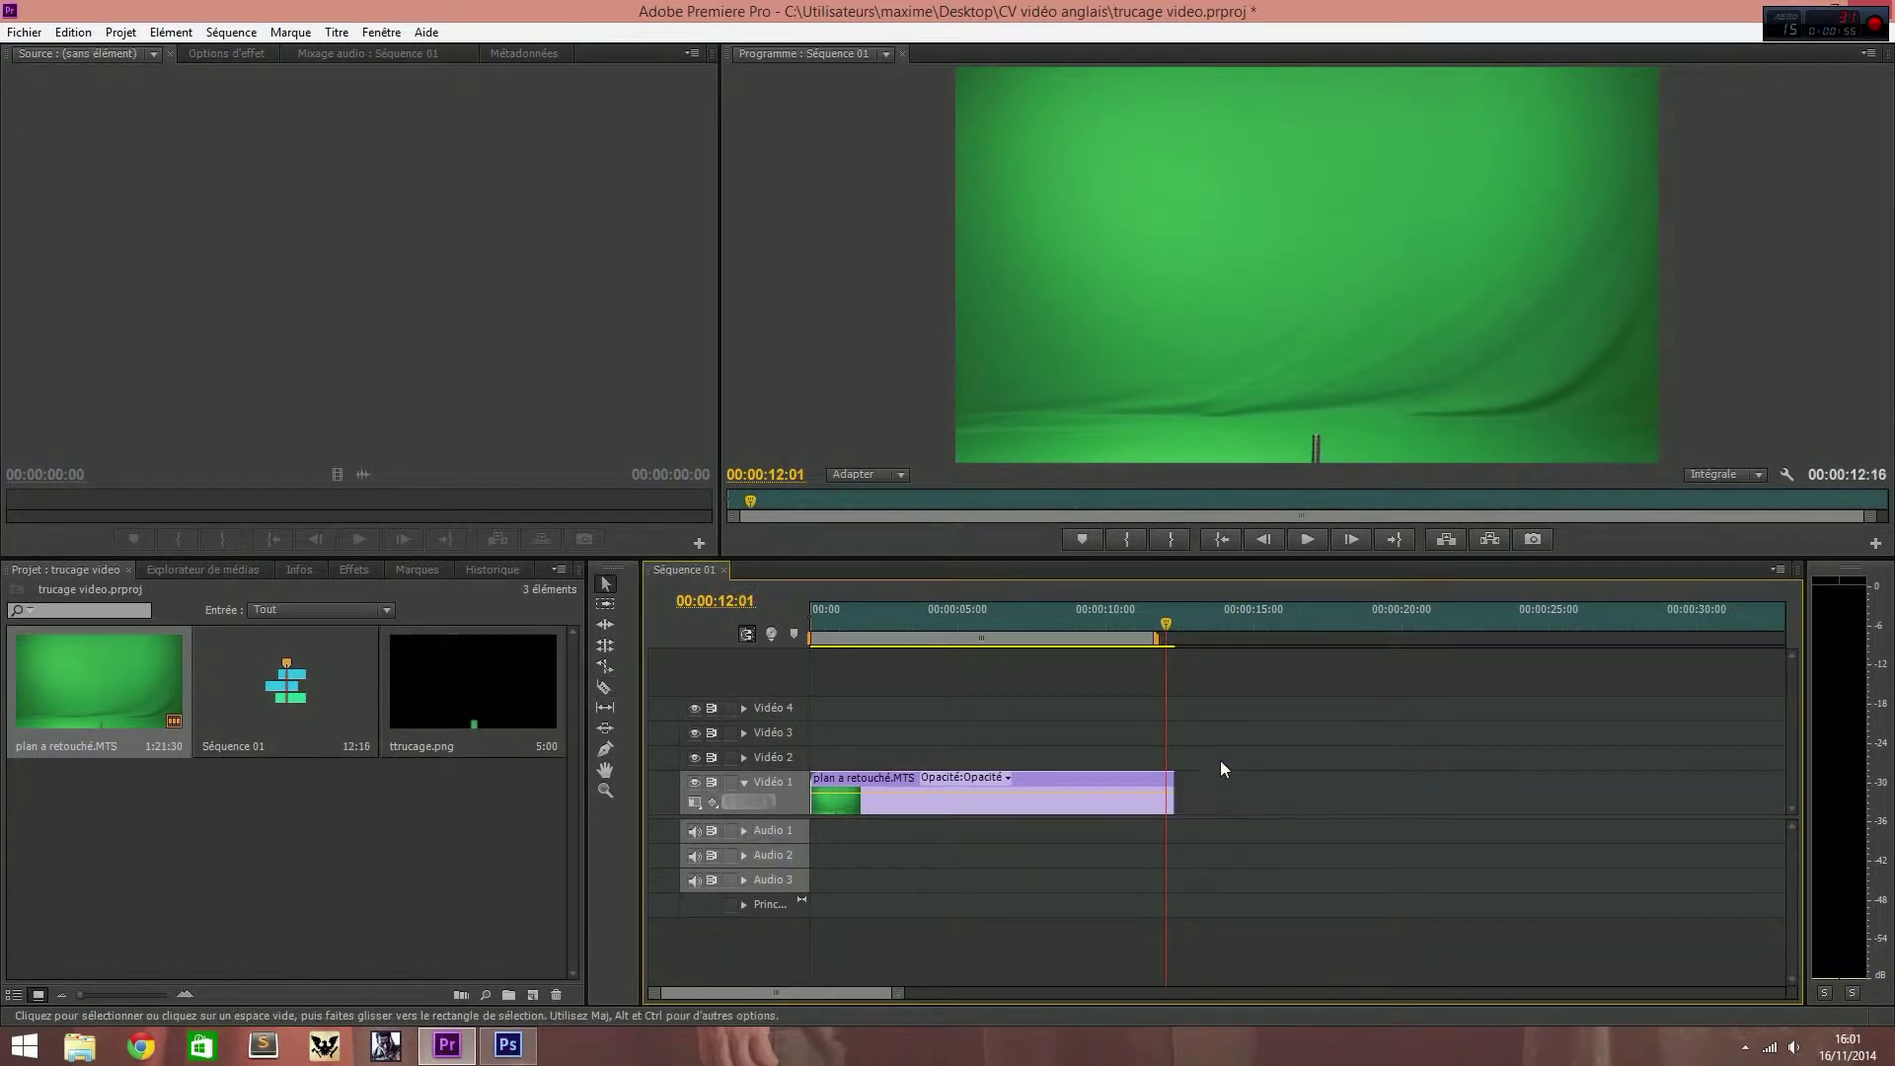
Step: Place the playhead at 00:00:07:16 and extend the end of the Vidéo 1 clip to 00:00:26:07
{"action": "left_click", "coordinate": [1167, 631]}
{"action": "left_click_drag", "start_coordinate": [1166, 631], "coordinate": [962, 646]}
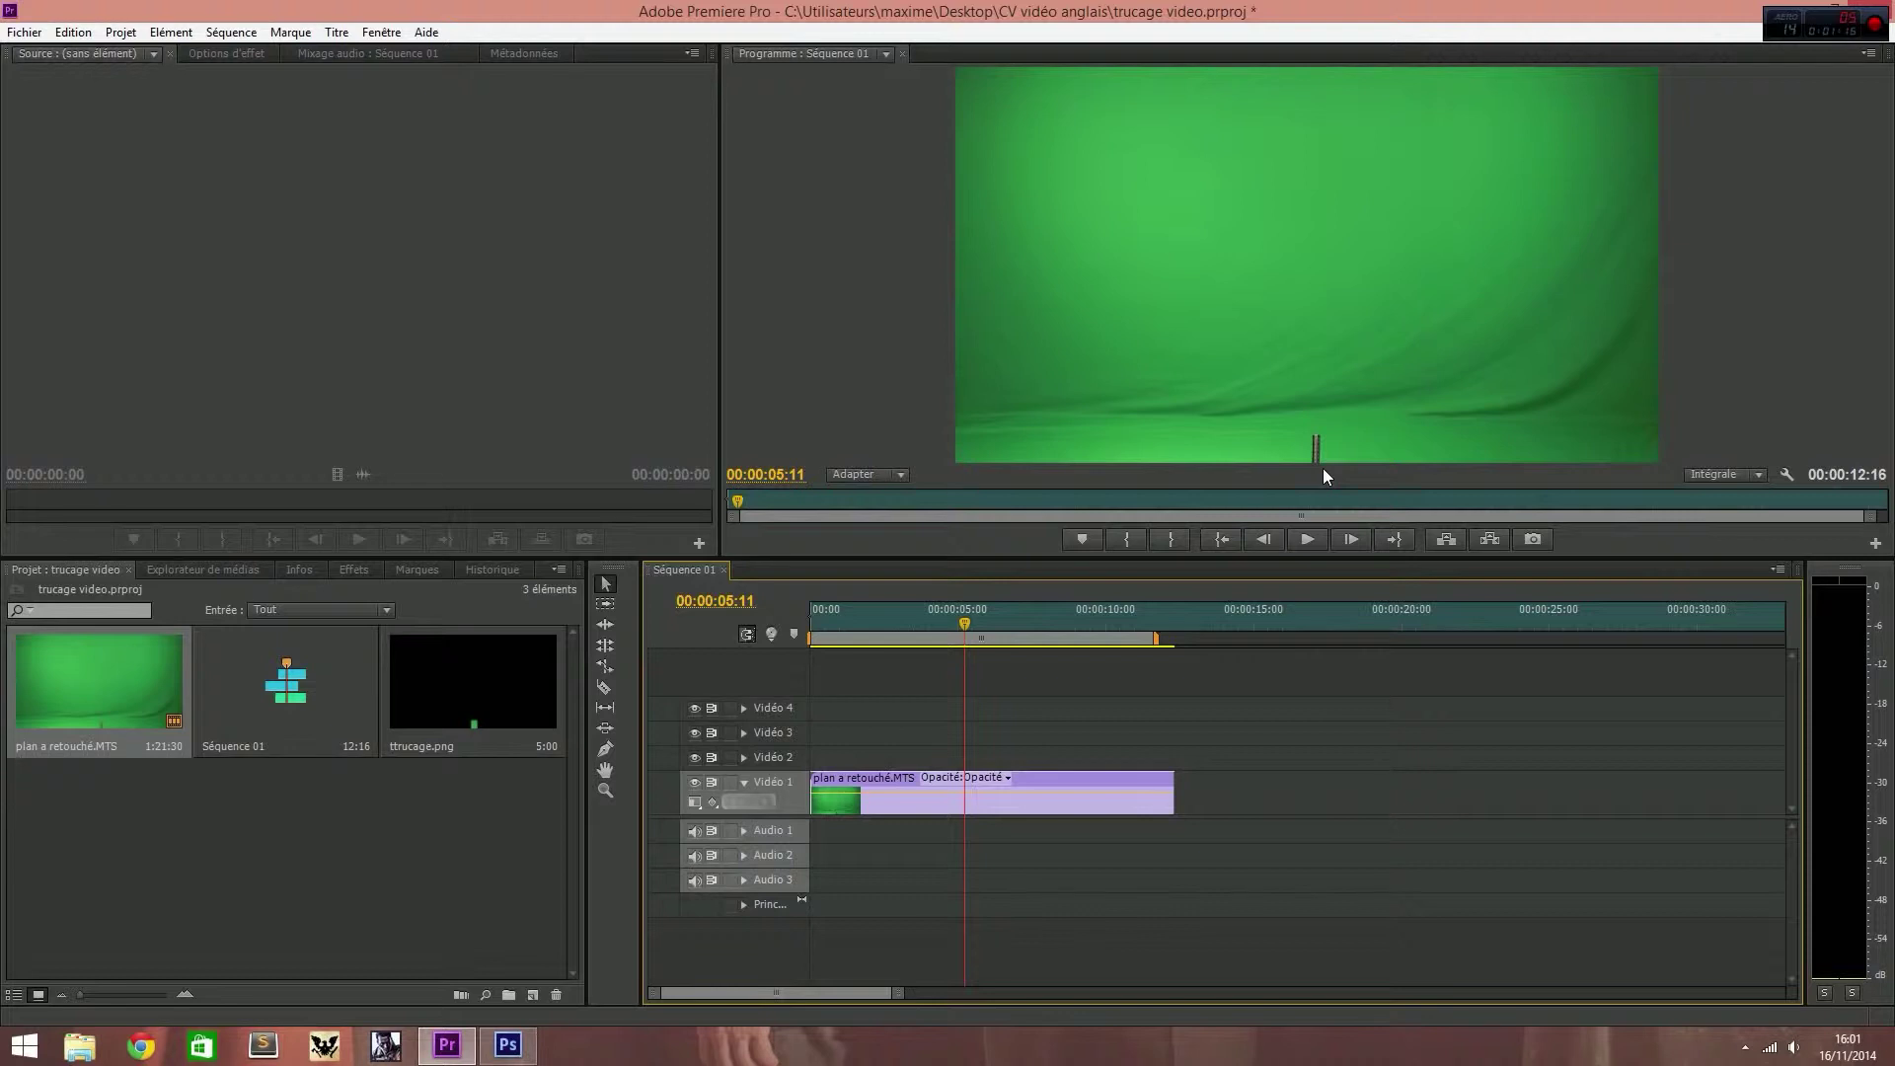
{"action": "left_click_drag", "start_coordinate": [965, 632], "coordinate": [1027, 636]}
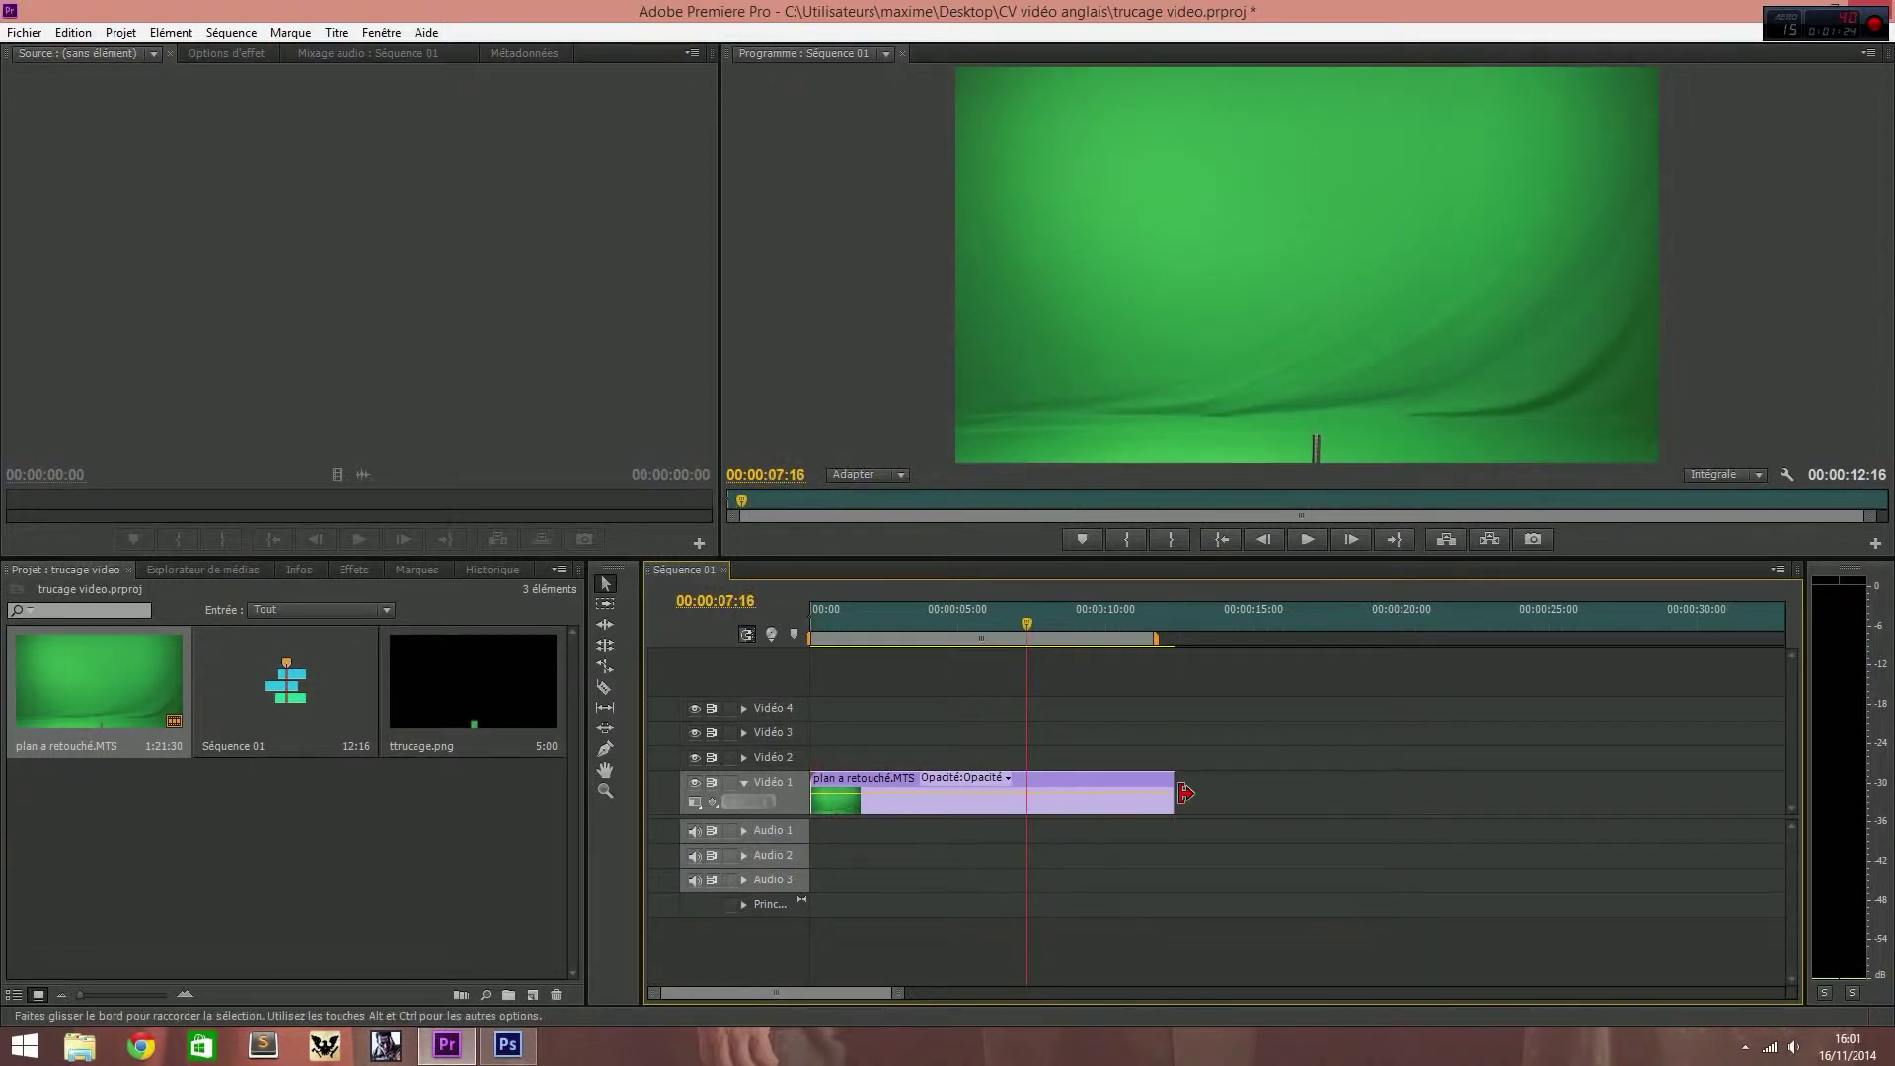
{"action": "left_click_drag", "start_coordinate": [1167, 811], "coordinate": [1584, 808]}
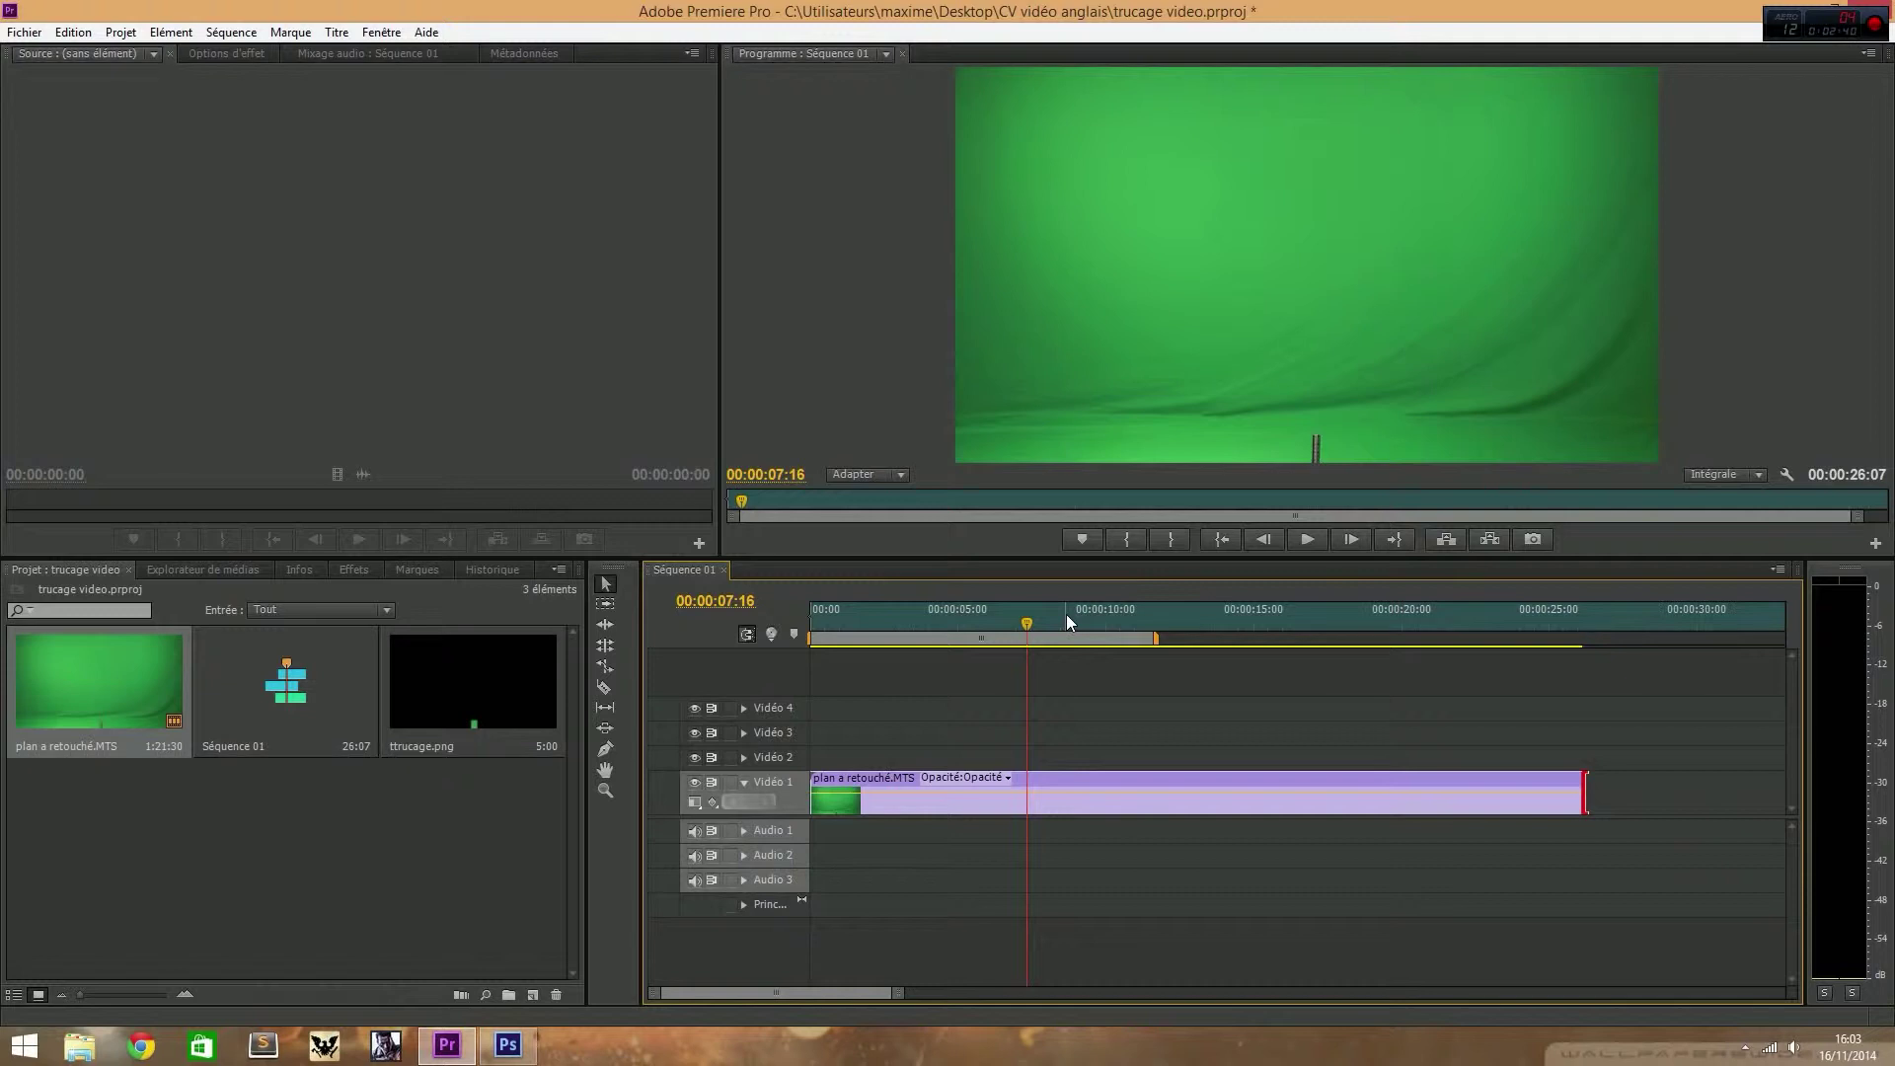
Step: Advance the playhead to 00:00:07:18 and enlarge the program preview
{"action": "key", "text": "Right"}
{"action": "key", "text": "Right"}
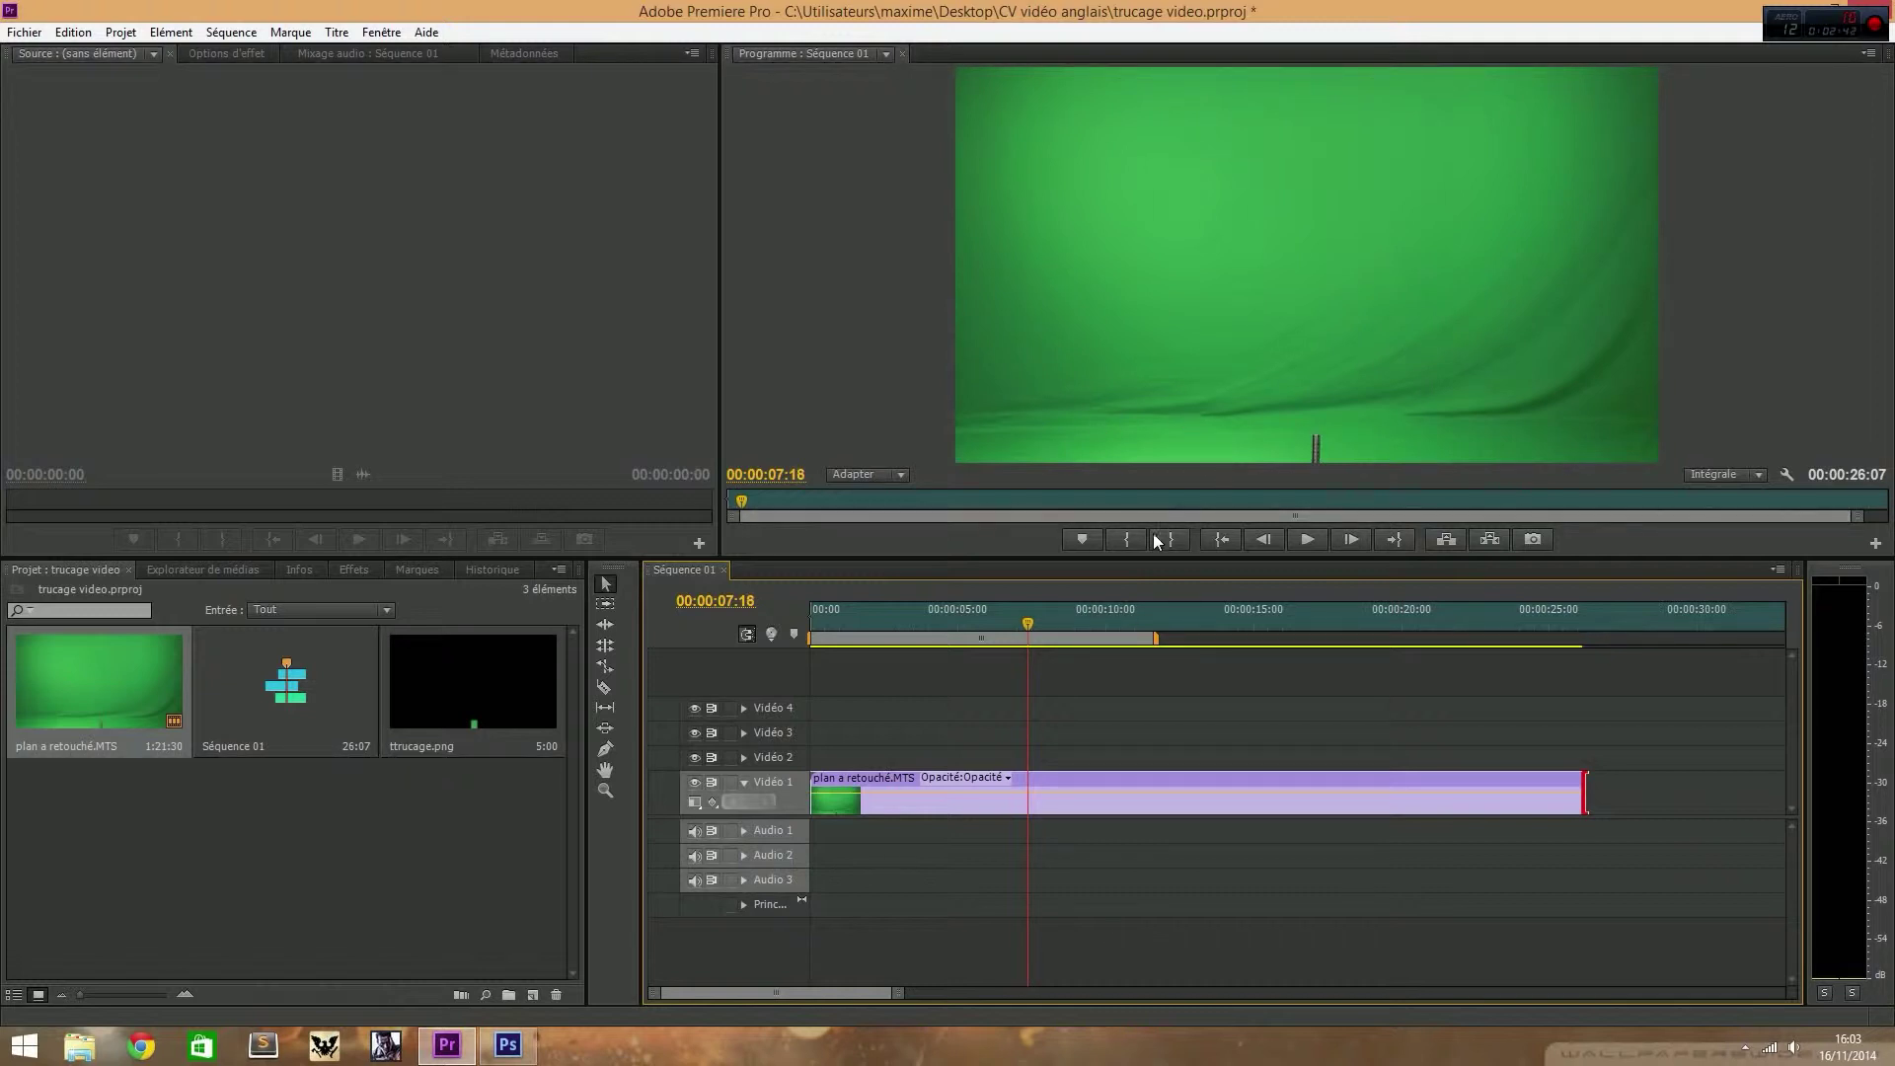
{"action": "left_click_drag", "start_coordinate": [1132, 556], "coordinate": [1209, 742]}
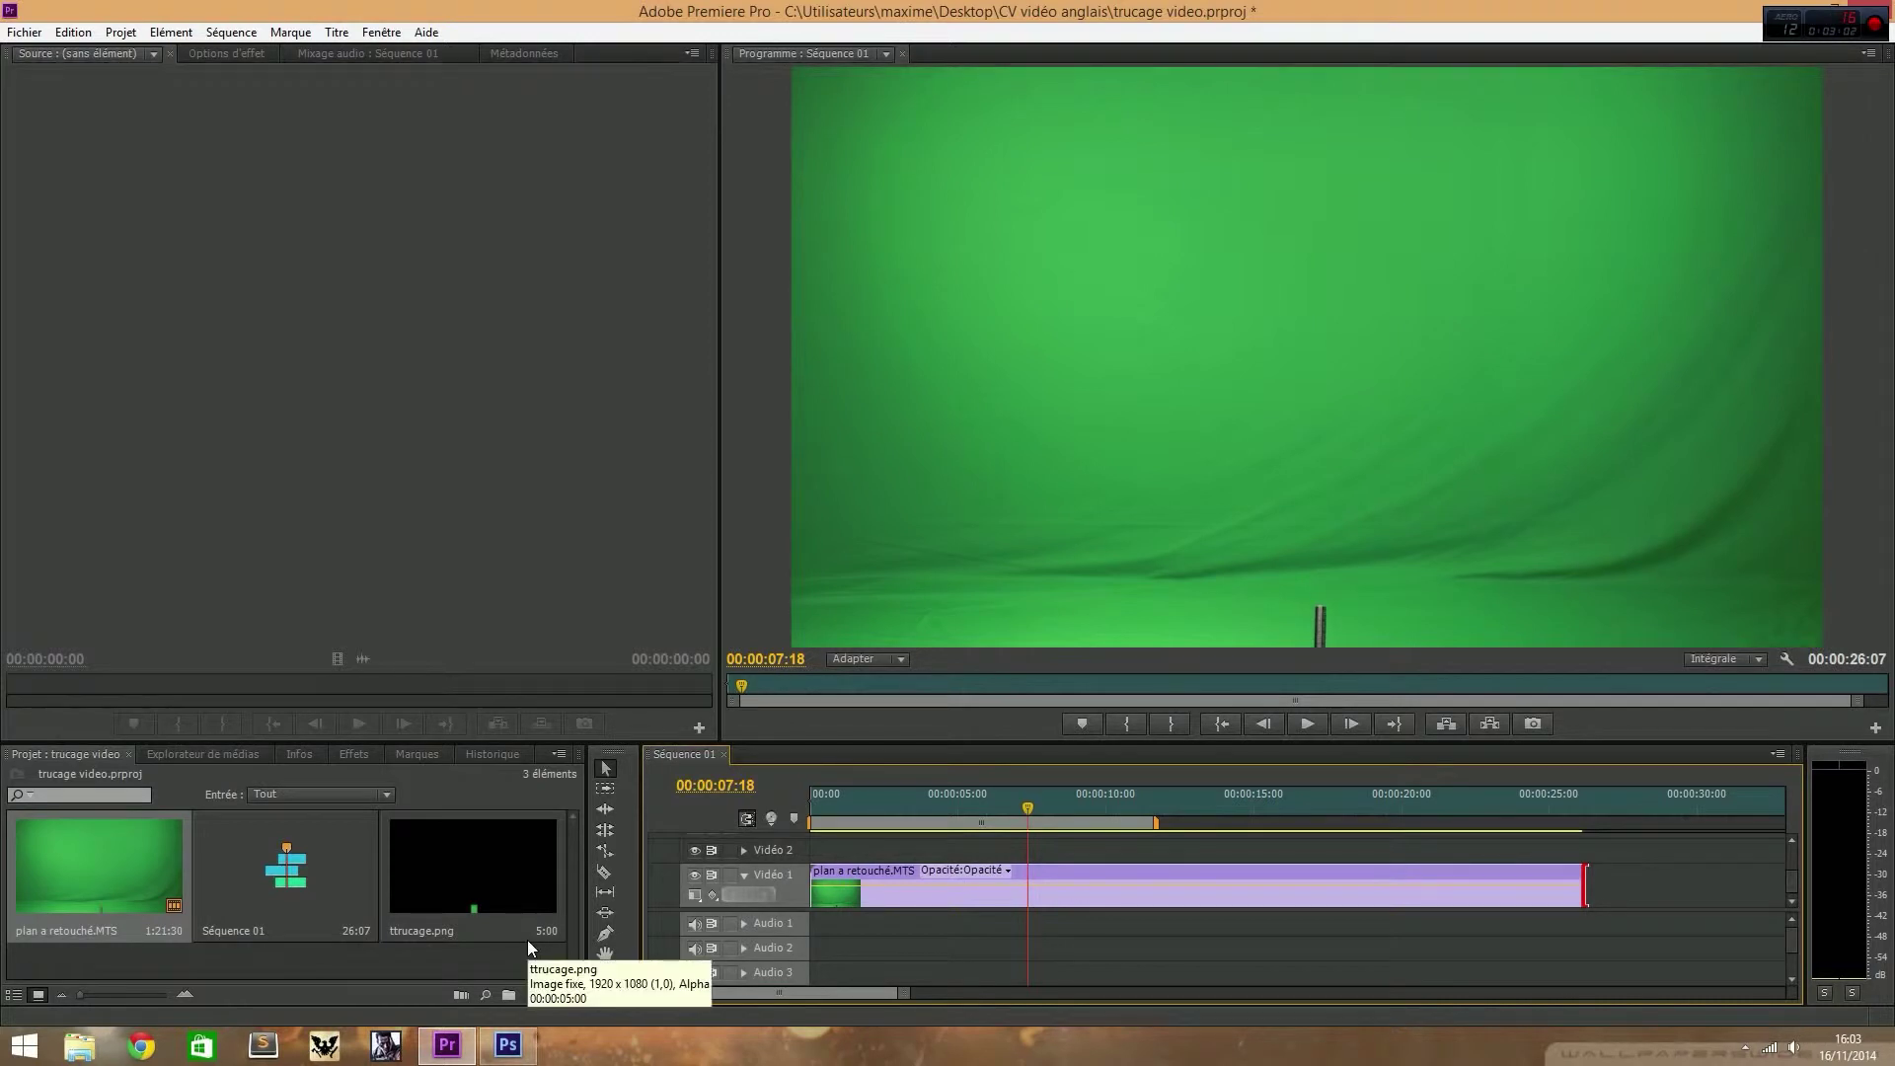
{"action": "left_click", "coordinate": [975, 730]}
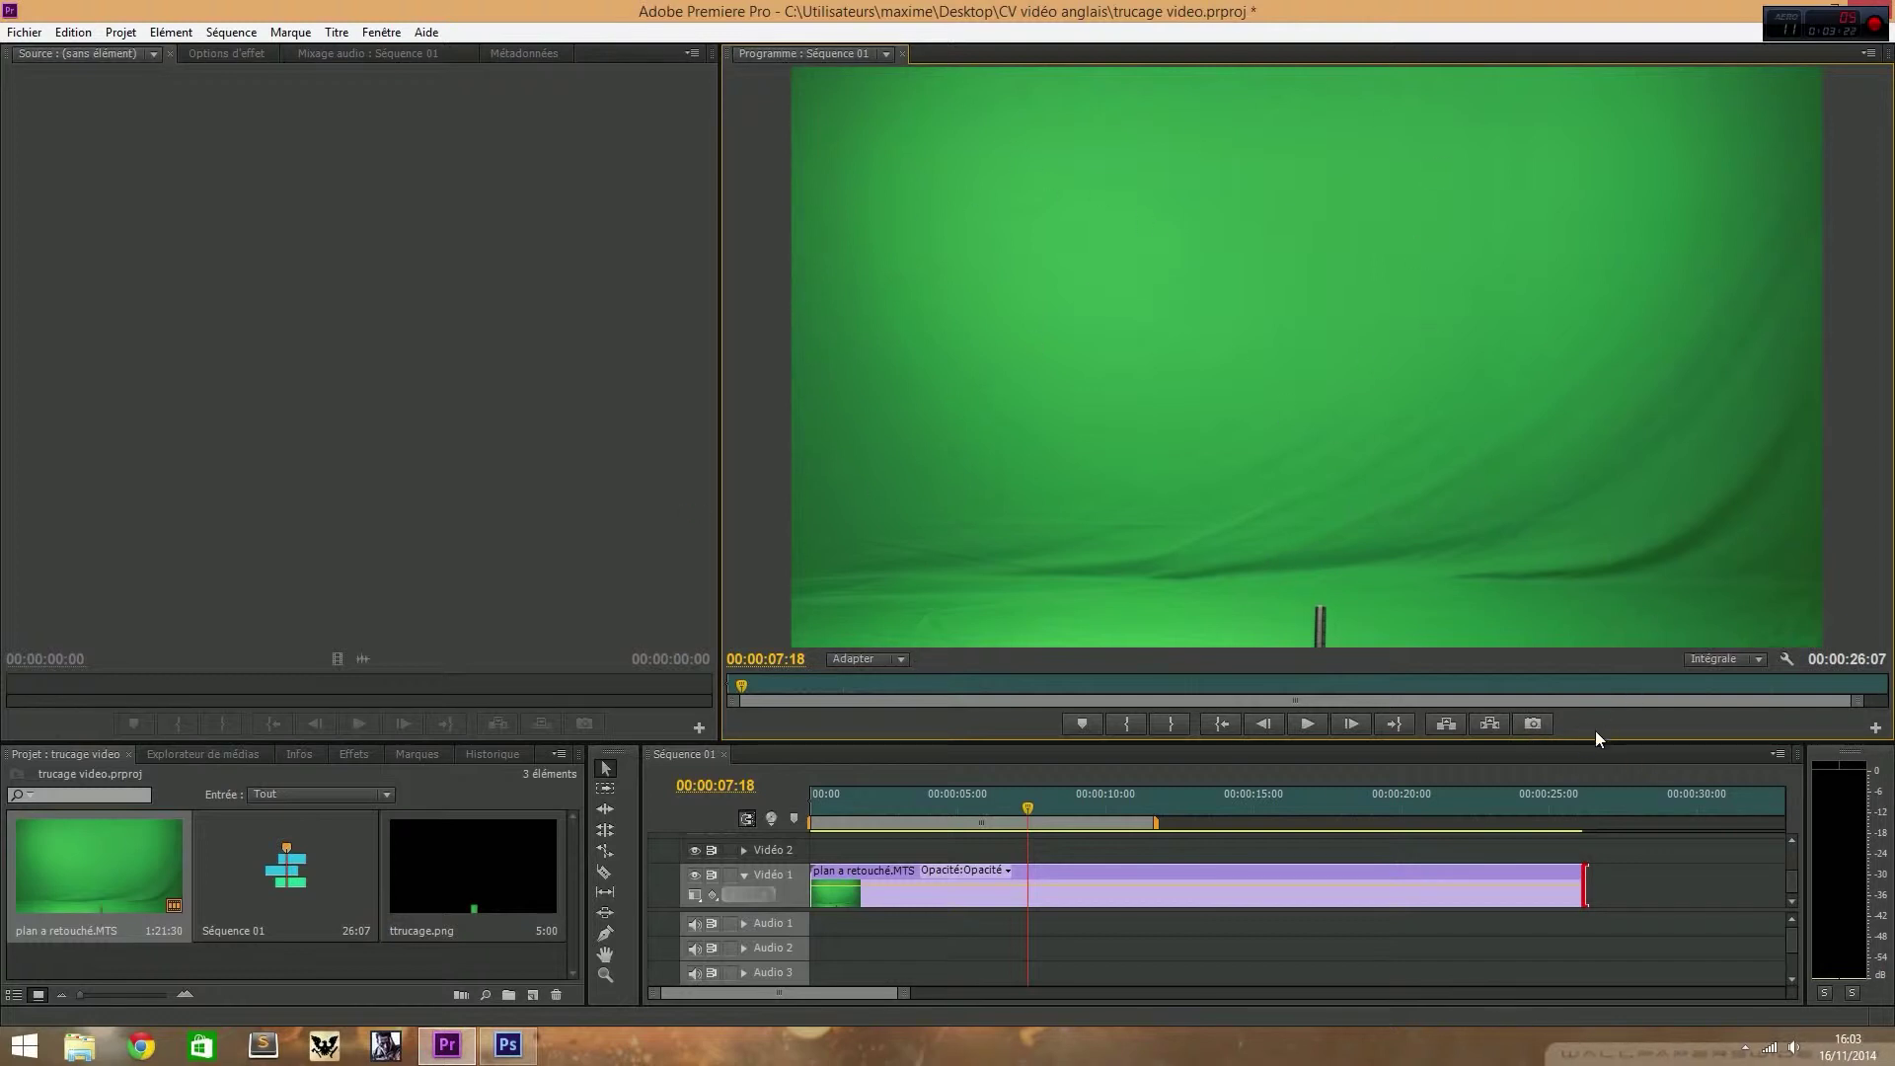
Step: Export the current frame to the desktop as a JPEG image named à retouche
{"action": "left_click", "coordinate": [1535, 723]}
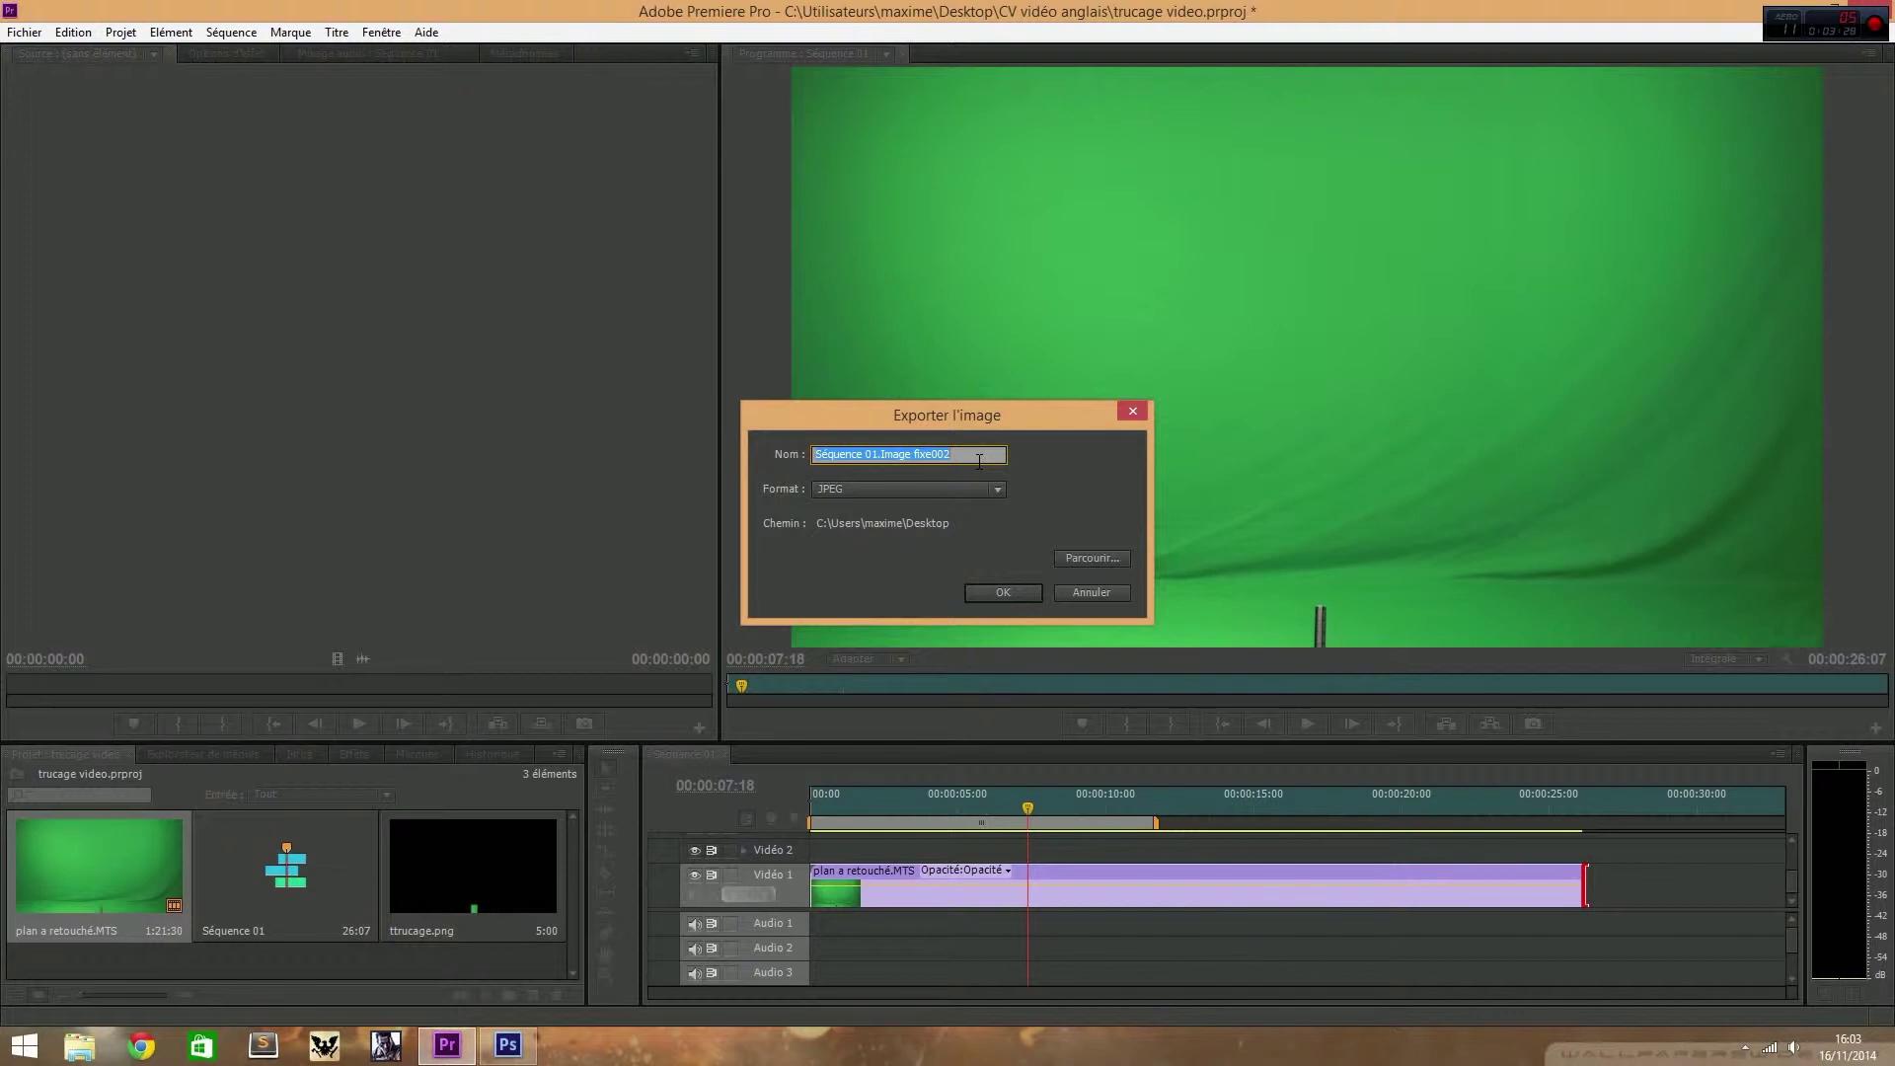
{"action": "left_click", "coordinate": [943, 490]}
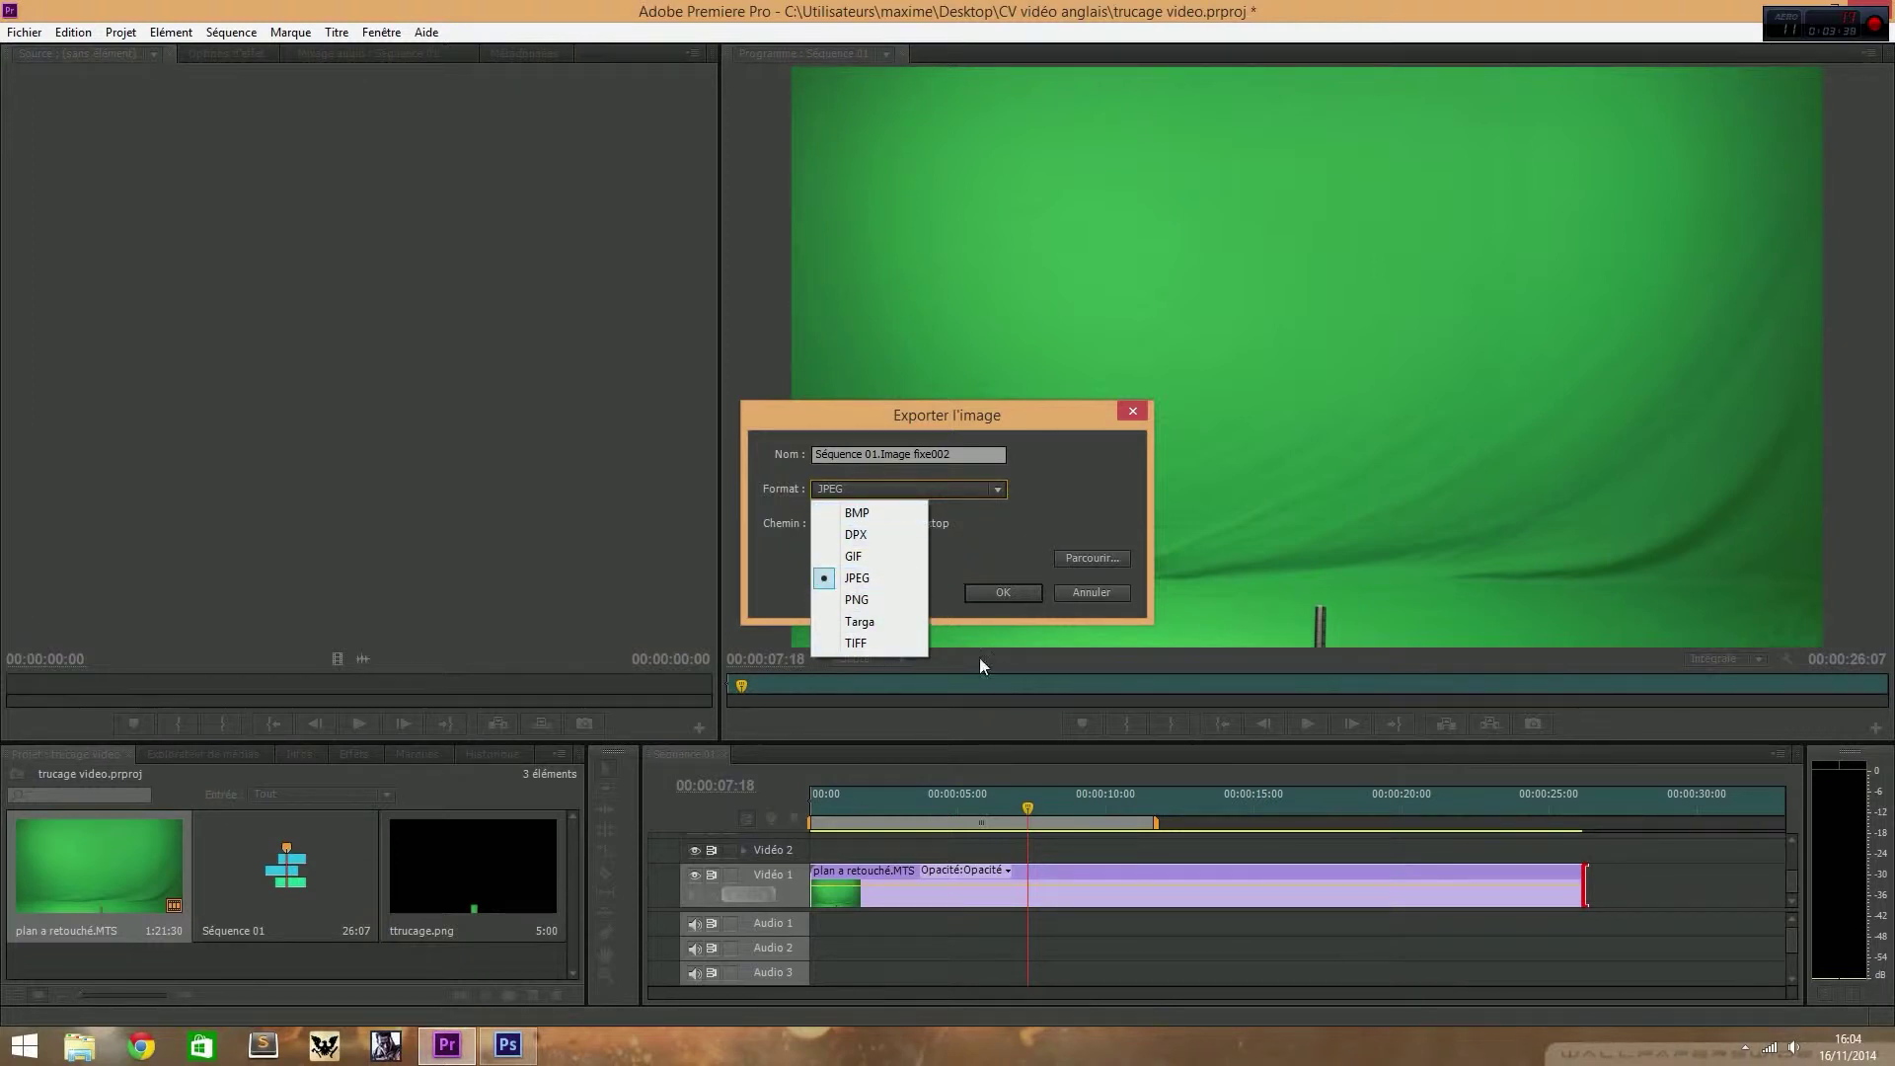
{"action": "left_click", "coordinate": [979, 564]}
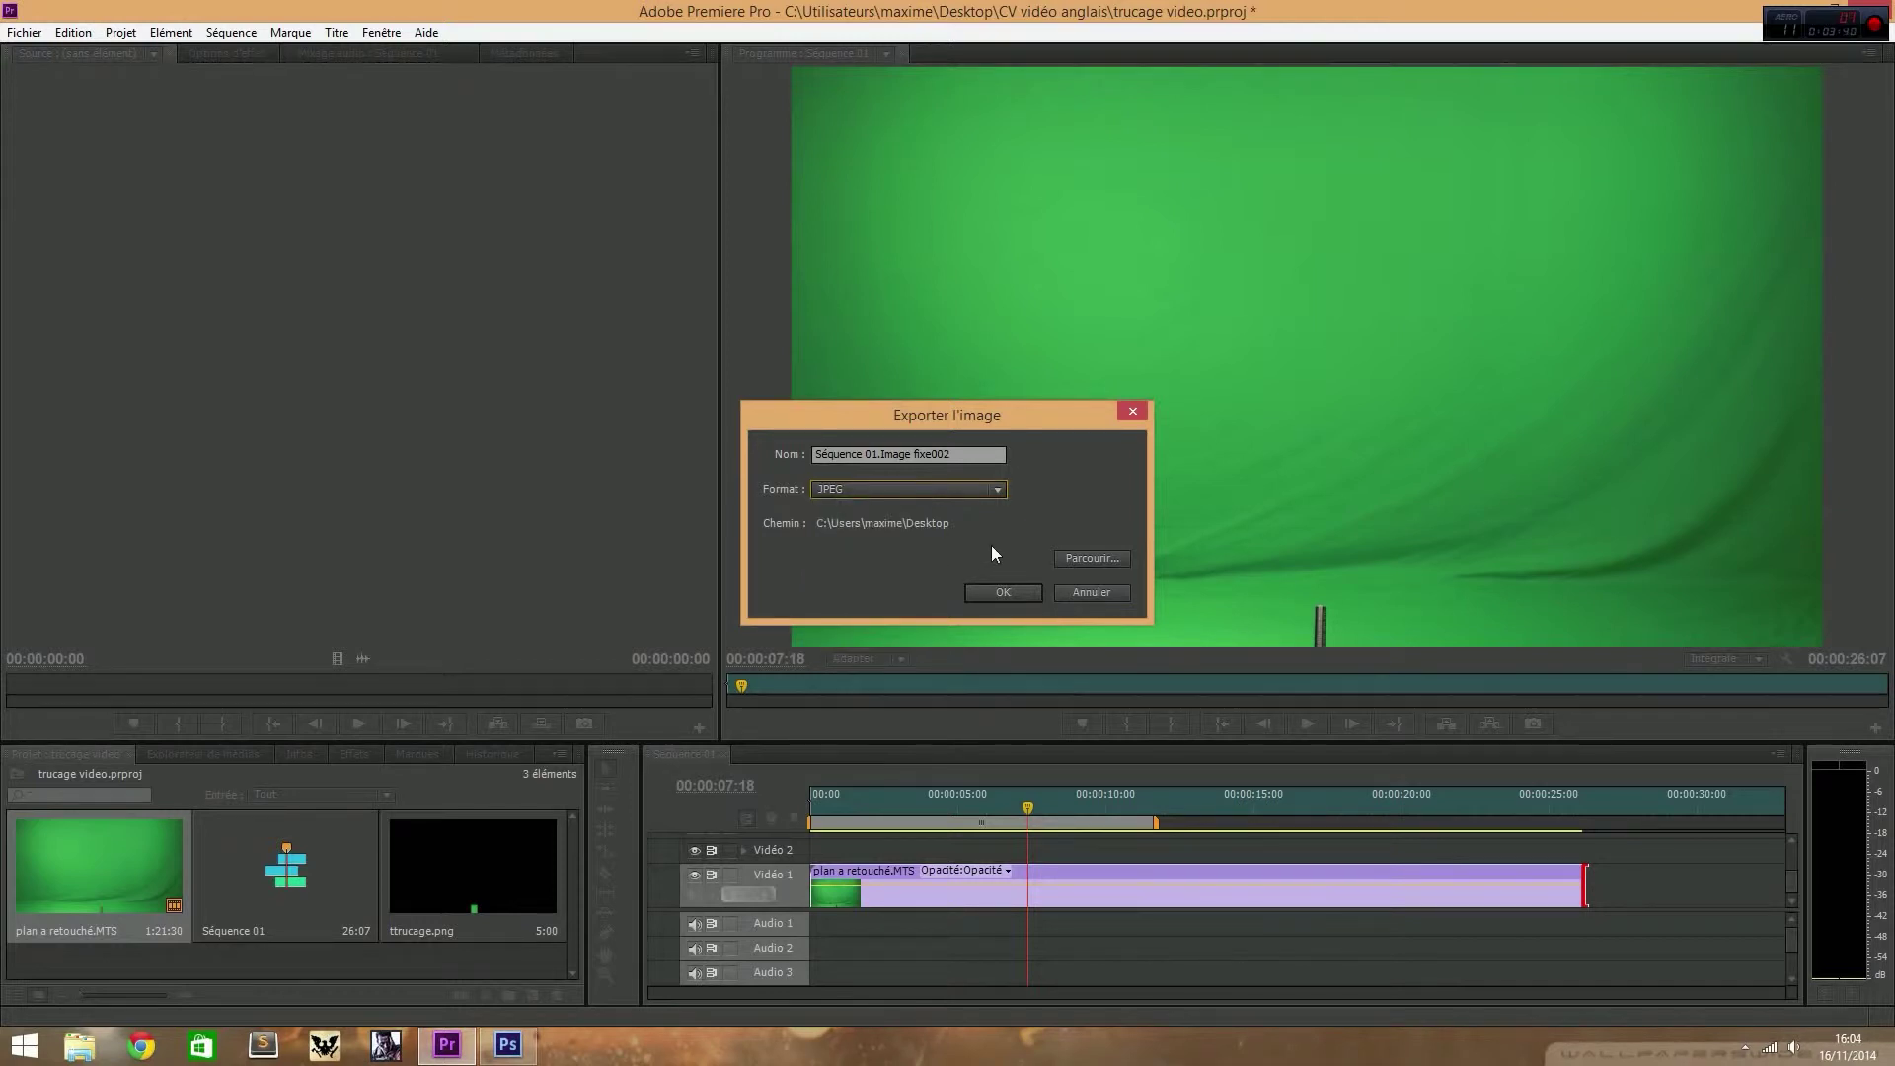
{"action": "left_click", "coordinate": [1091, 557]}
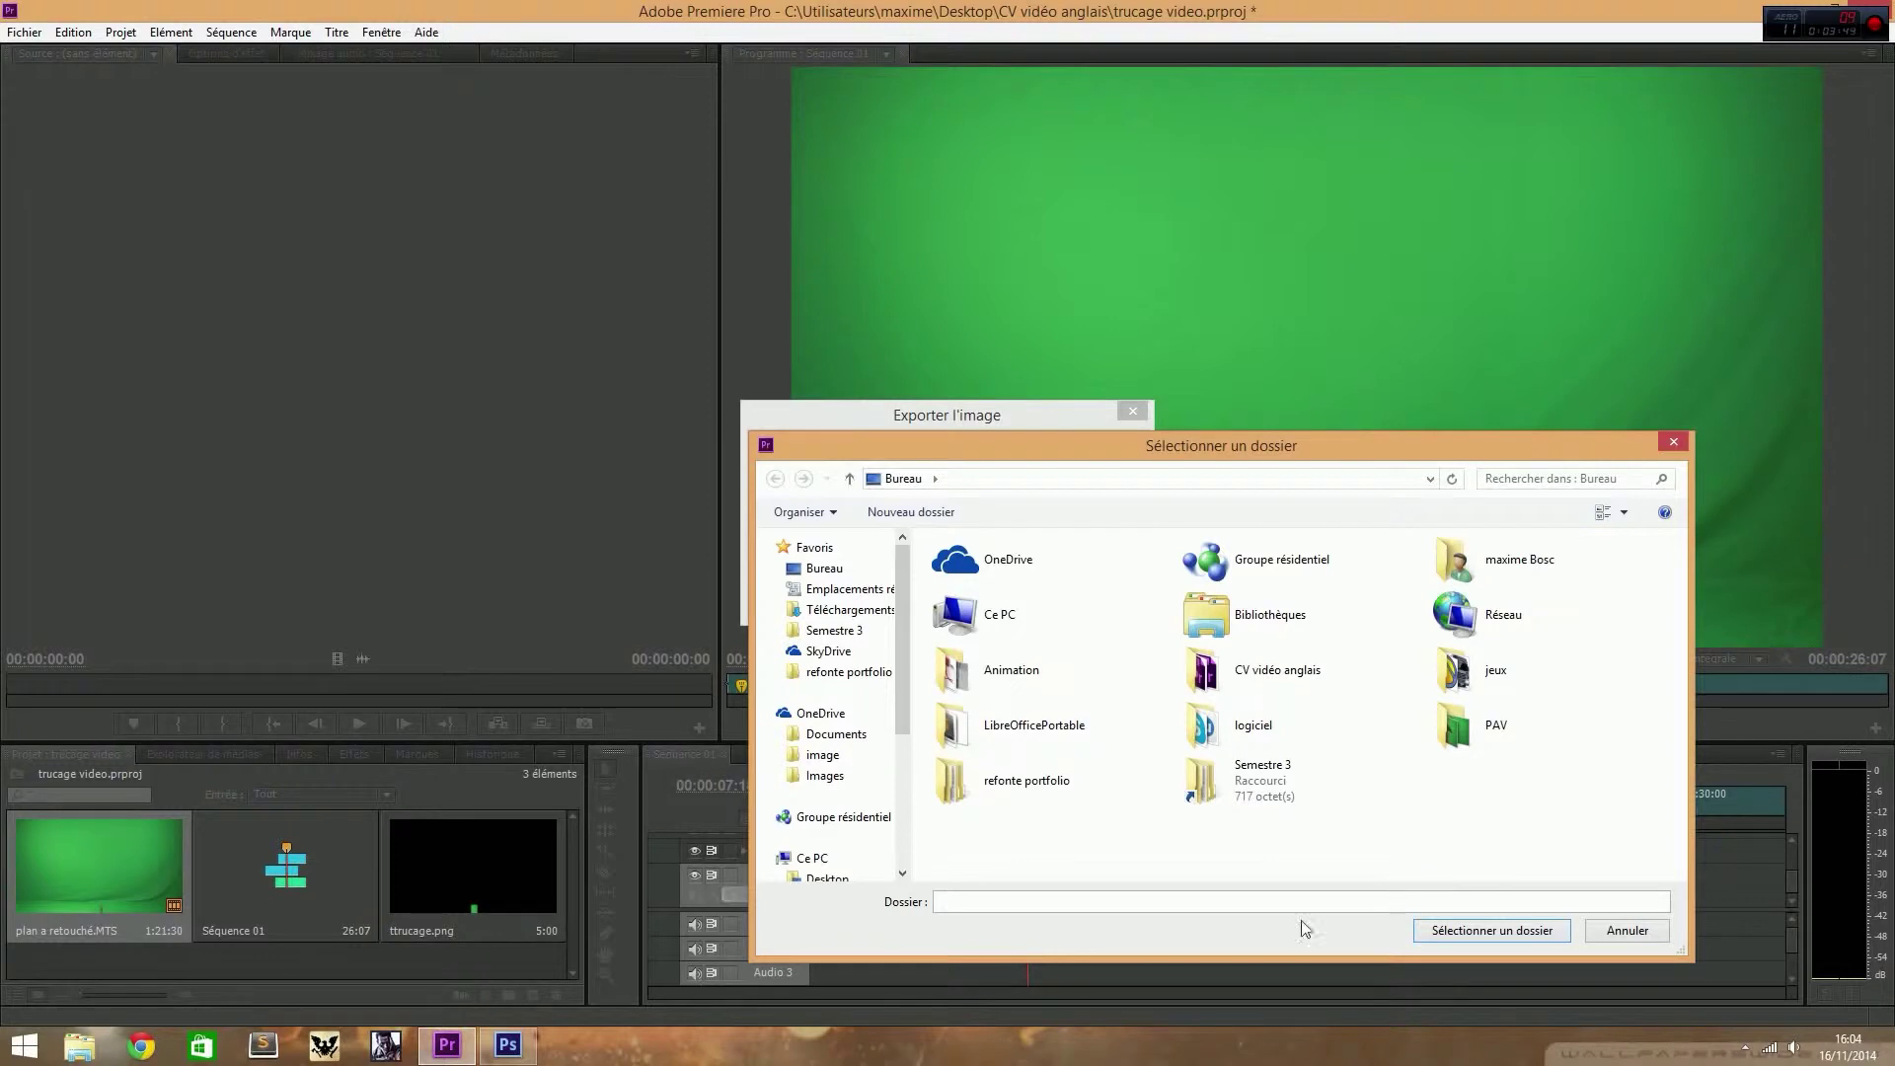
{"action": "left_click", "coordinate": [1512, 932]}
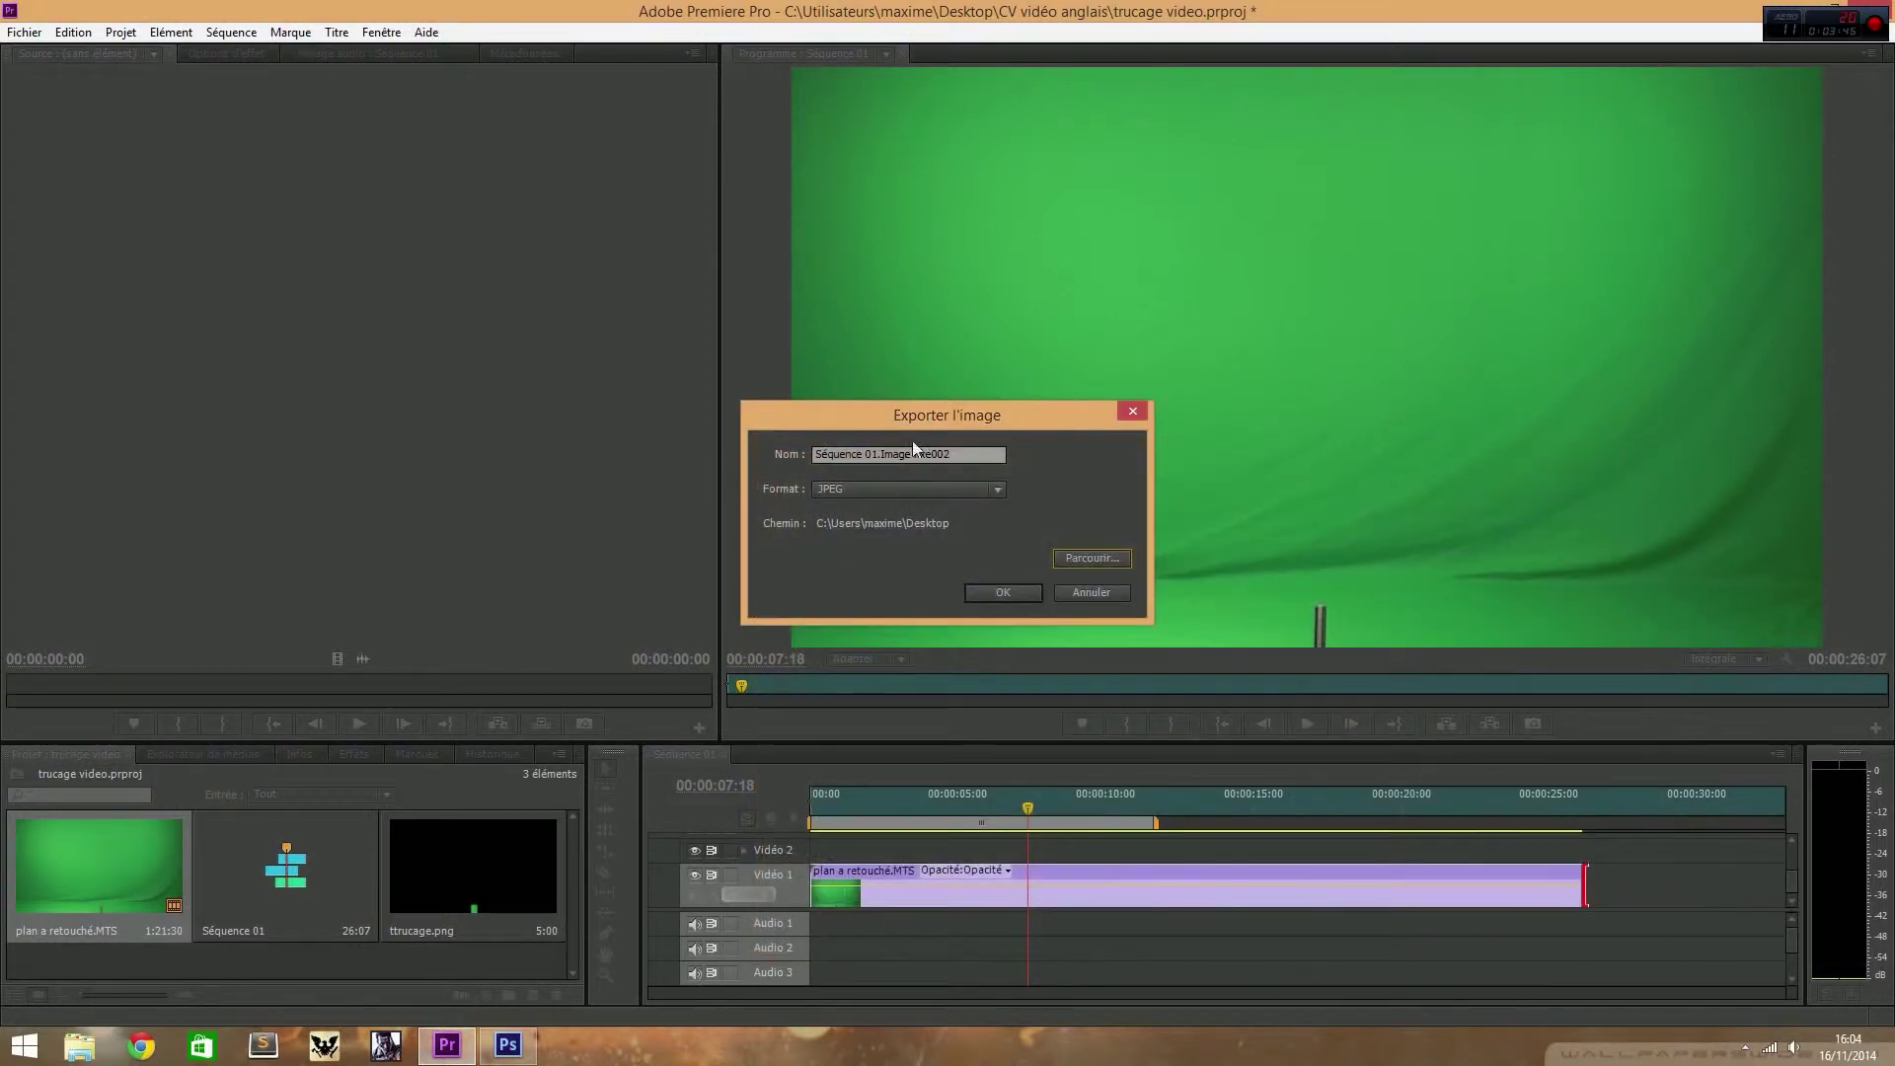
{"action": "left_click", "coordinate": [972, 458]}
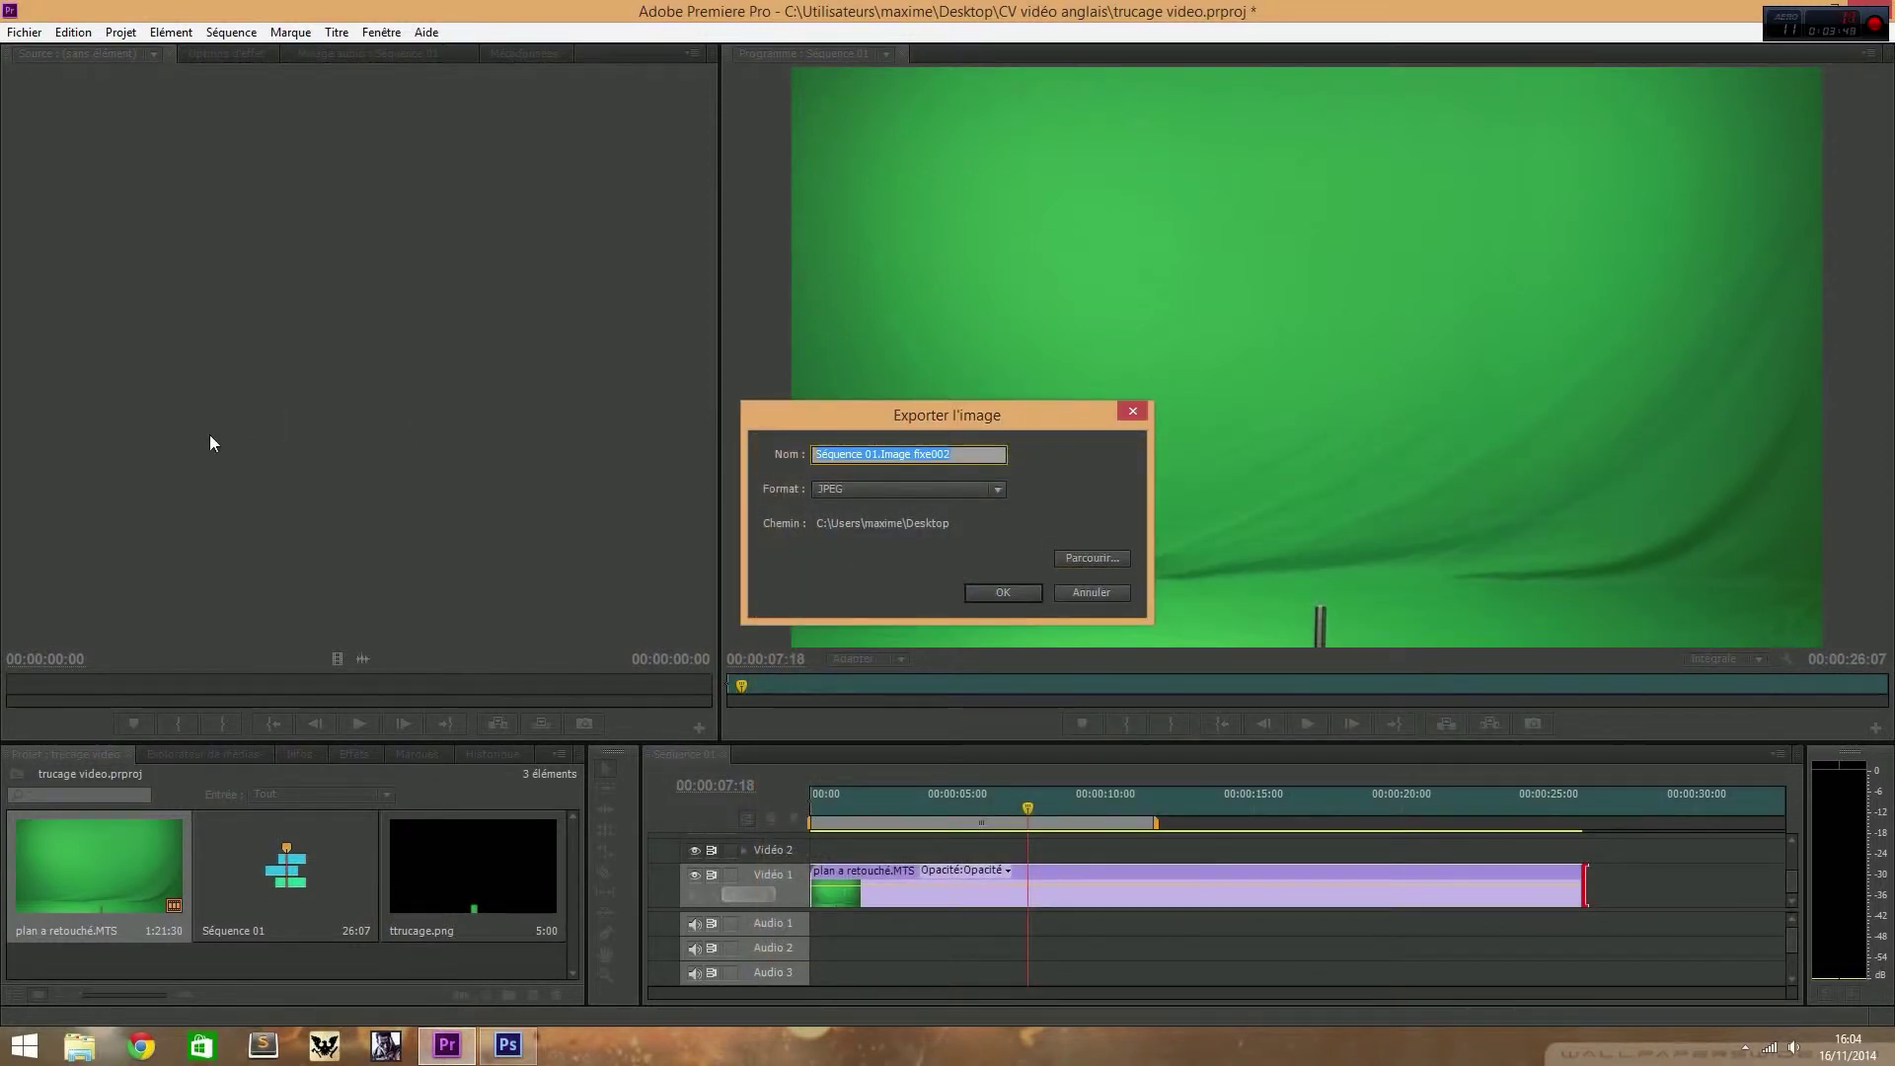
{"action": "type", "text": "à retouché"}
{"action": "key", "text": "Return"}
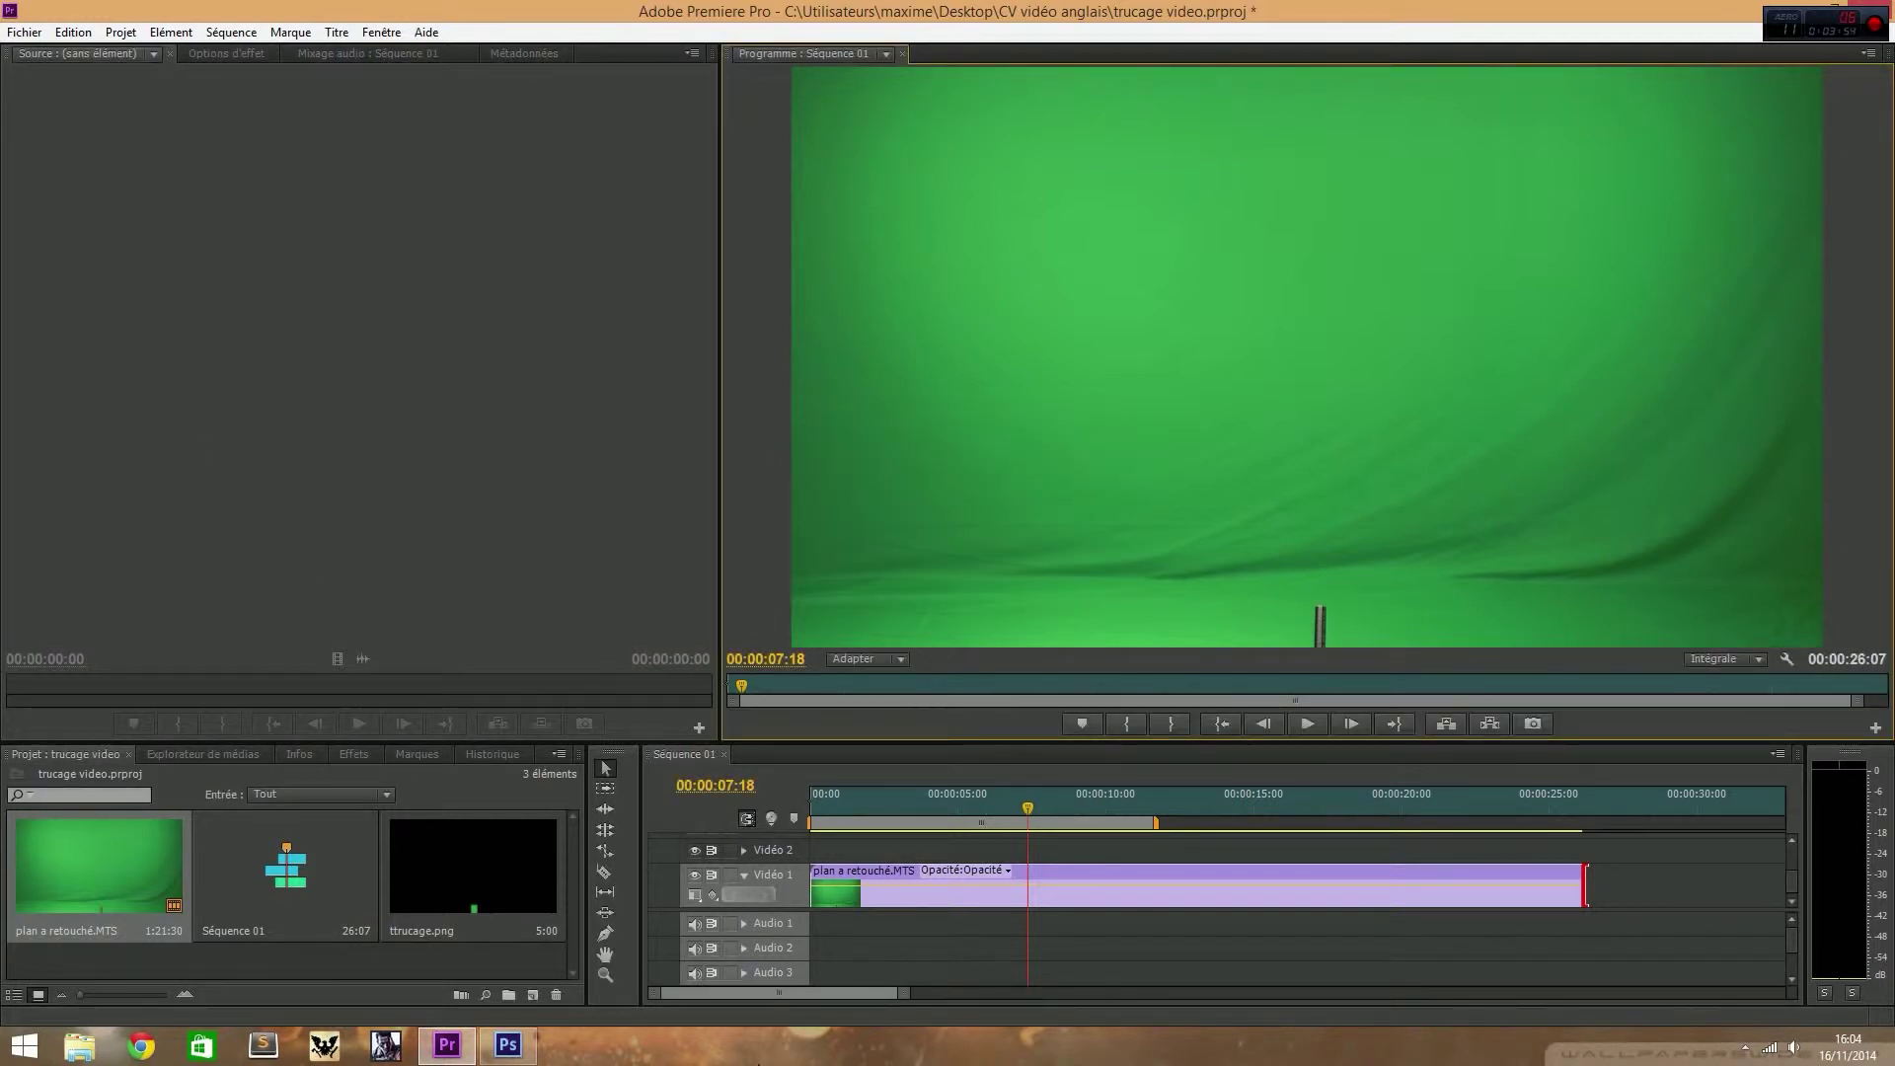
Step: Switch to Photoshop, open à retouche.jpg from the desktop and close the ttrucage.psd document
{"action": "left_click", "coordinate": [507, 1044]}
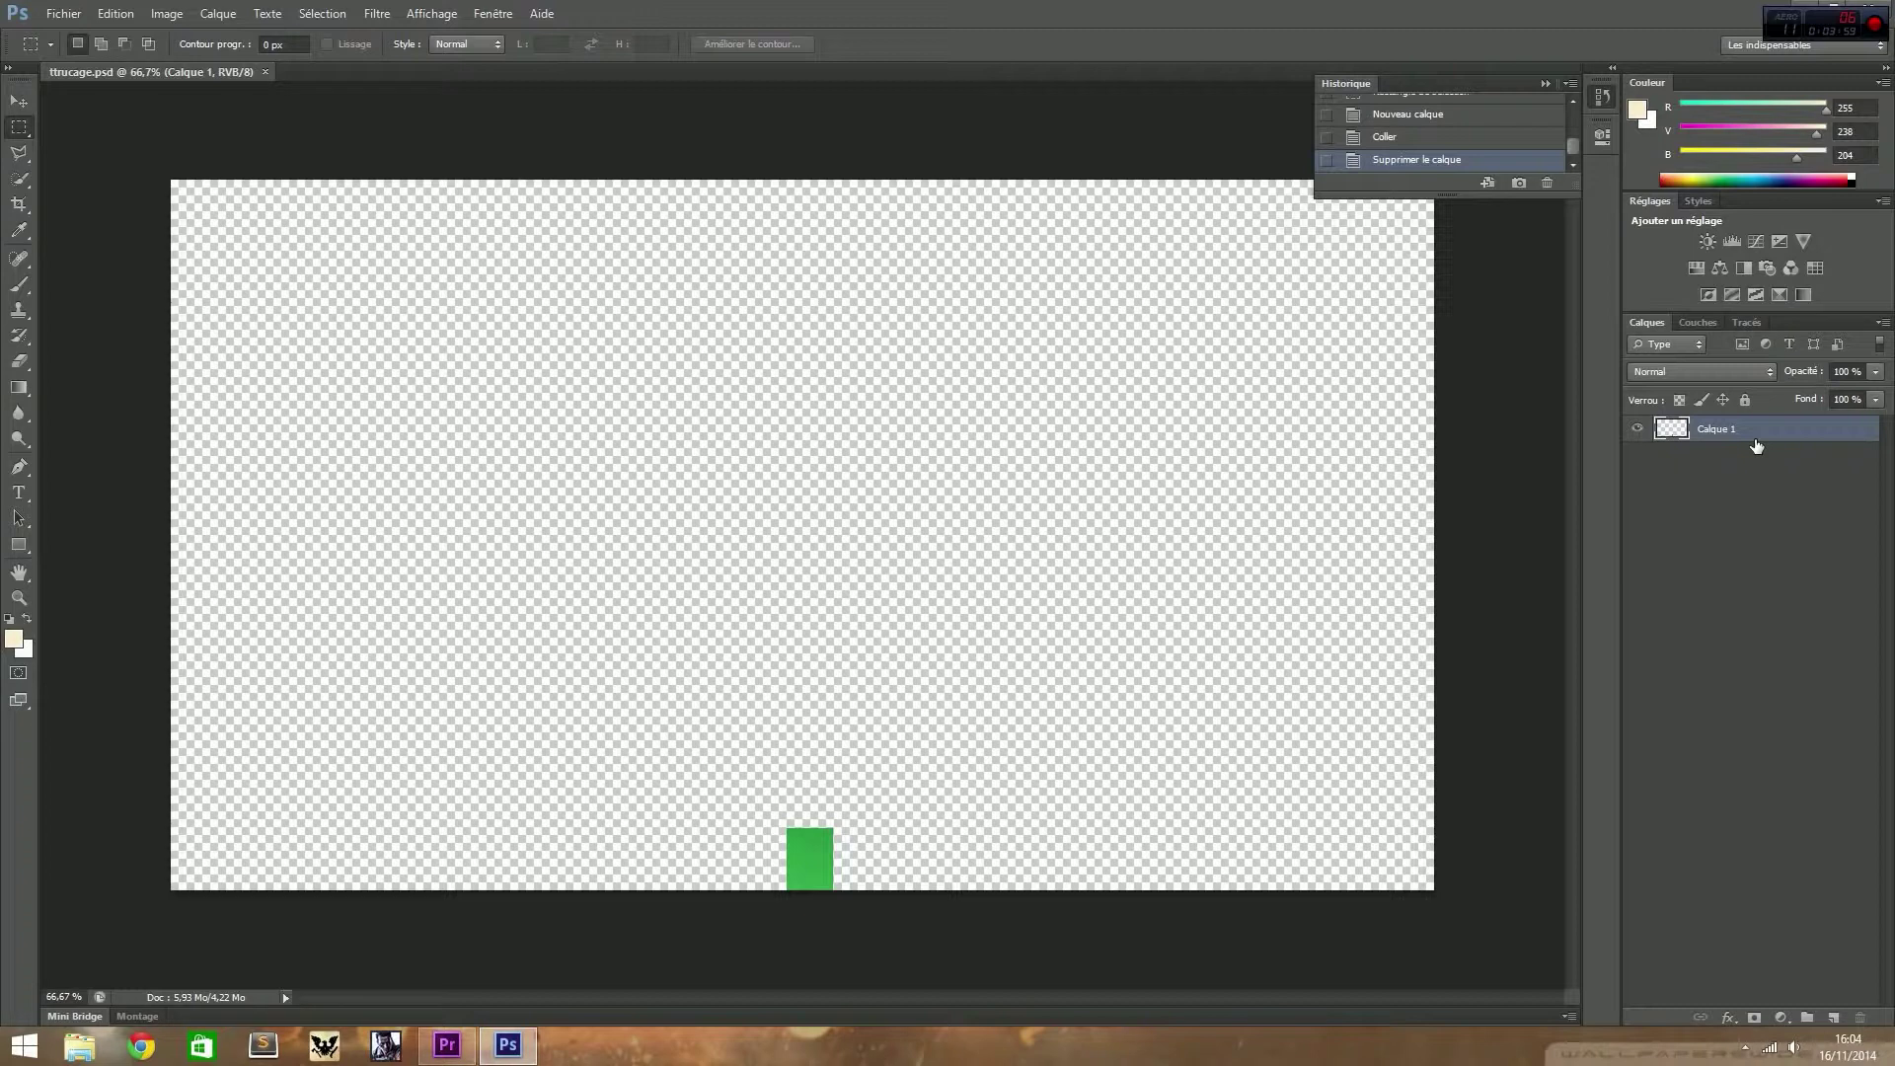
{"action": "left_click", "coordinate": [63, 22]}
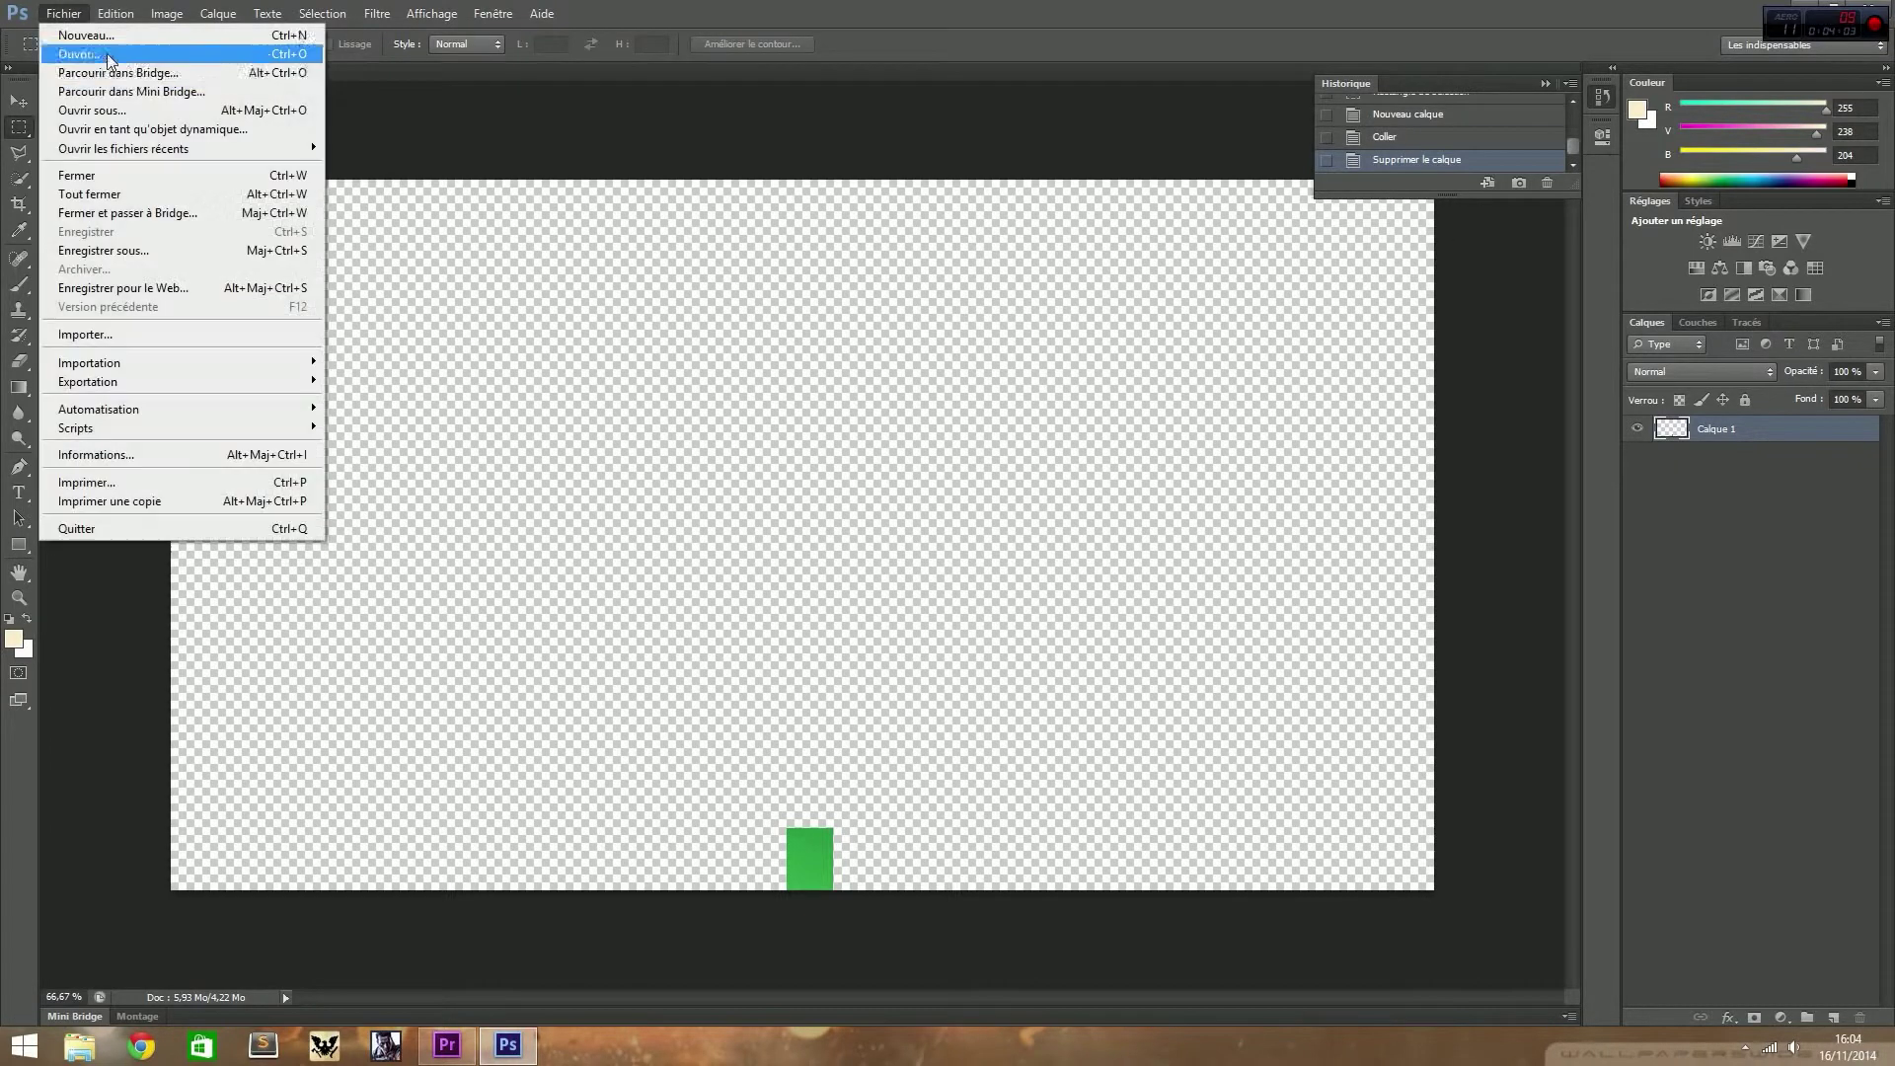
{"action": "left_click", "coordinate": [79, 53]}
{"action": "left_click_drag", "start_coordinate": [1202, 341], "coordinate": [1213, 655]}
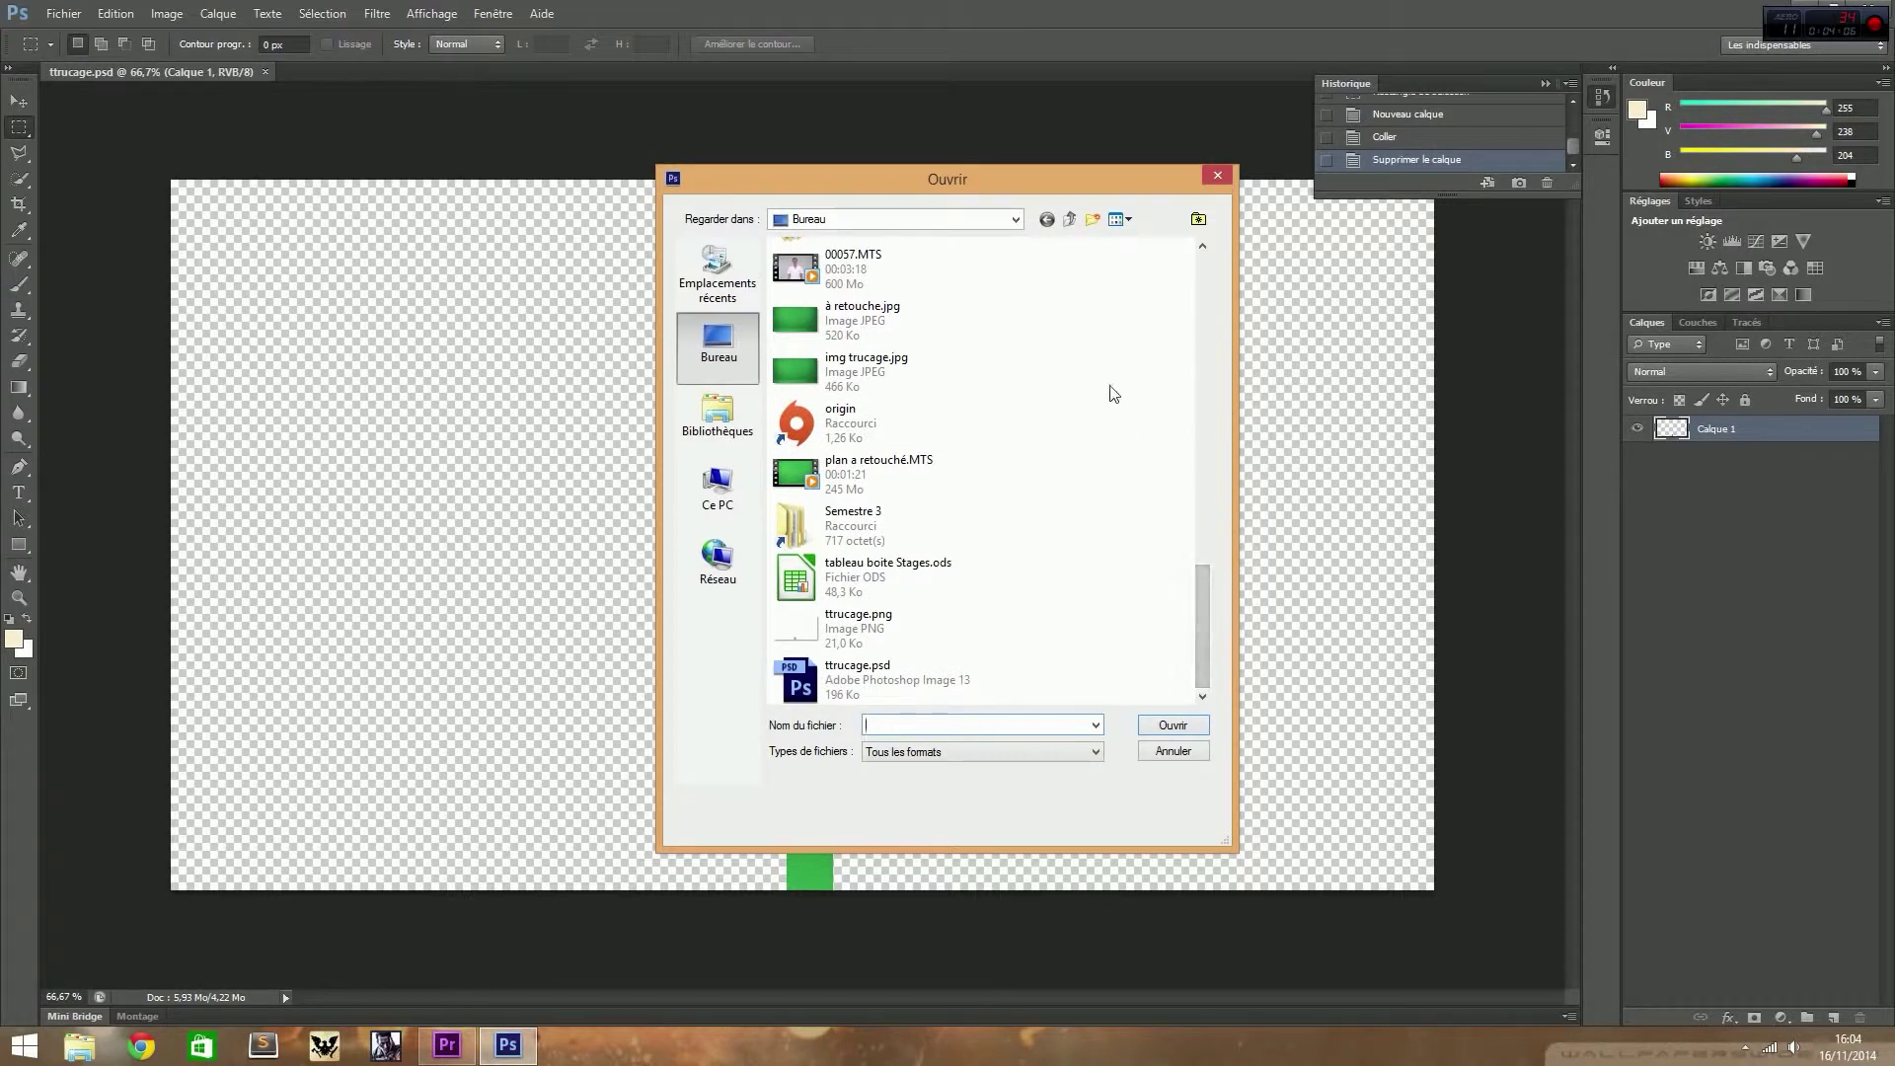
{"action": "left_click", "coordinate": [898, 318]}
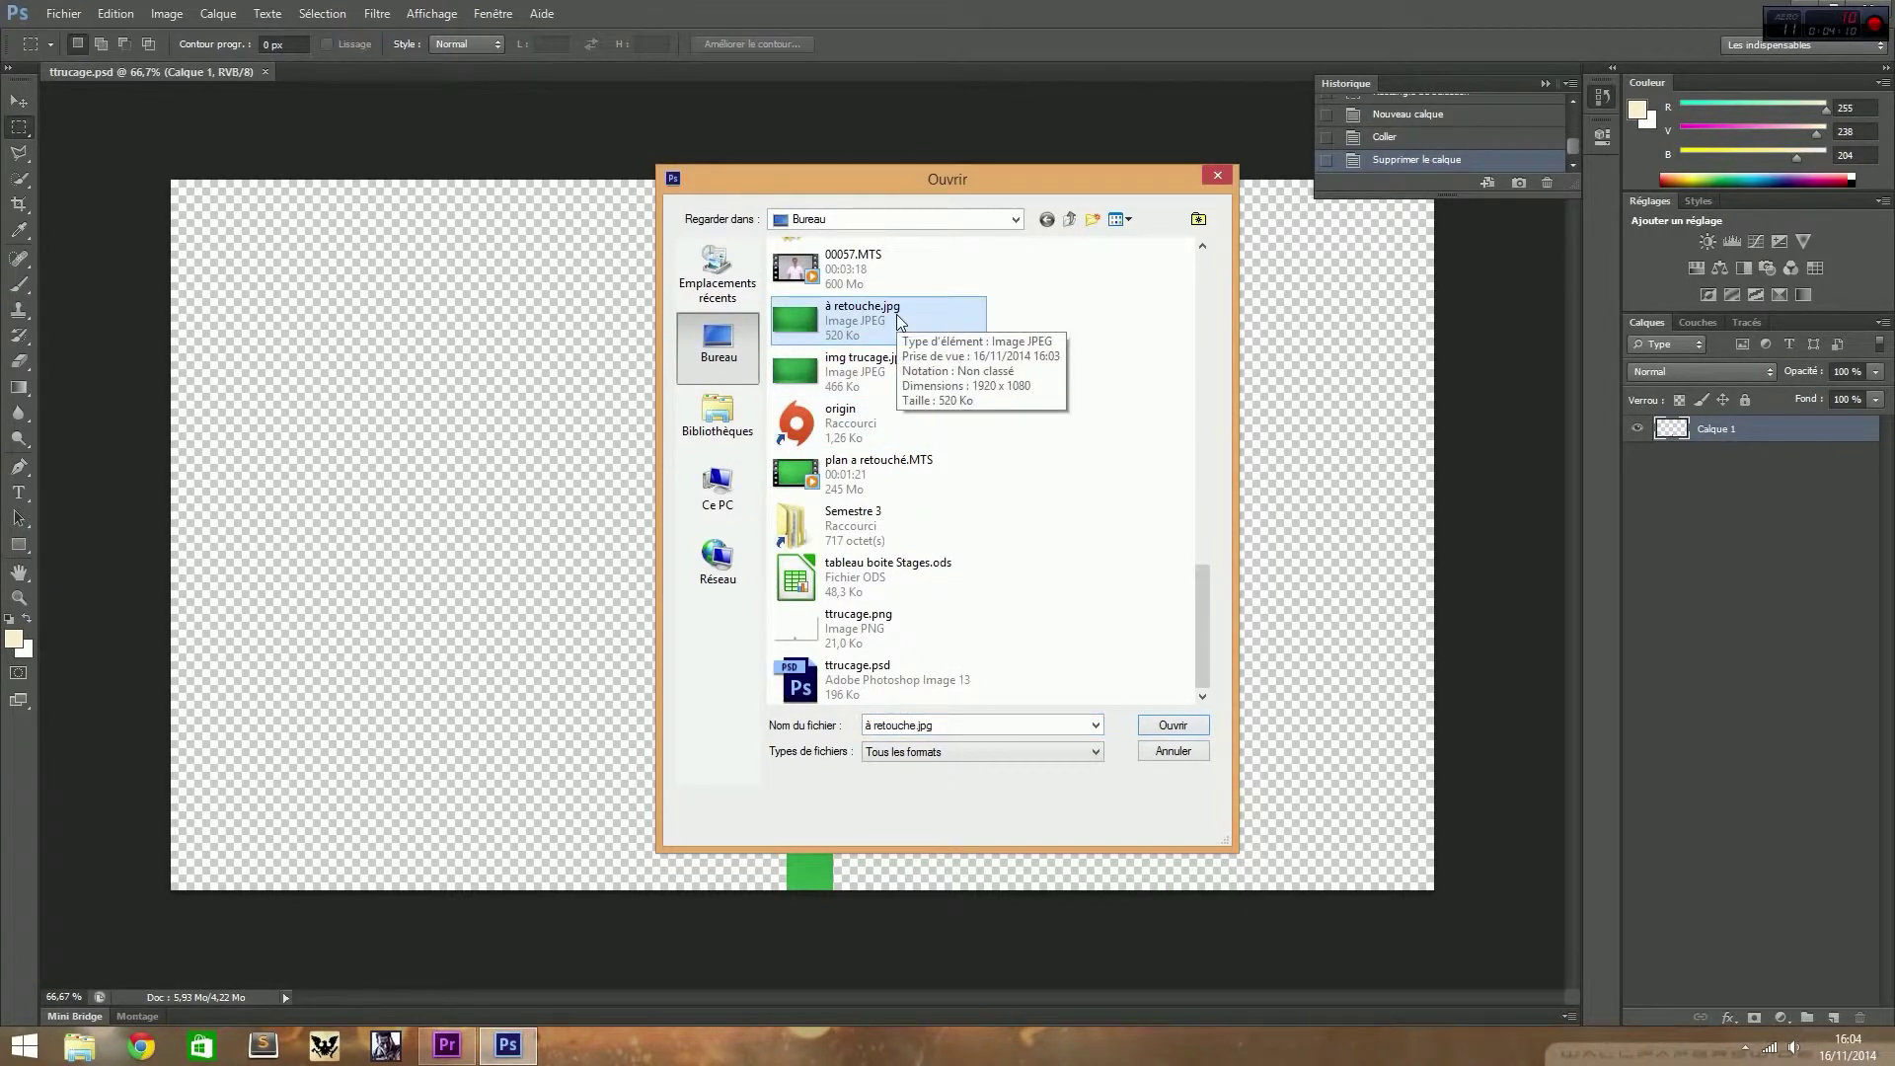
{"action": "double_click", "coordinate": [896, 314]}
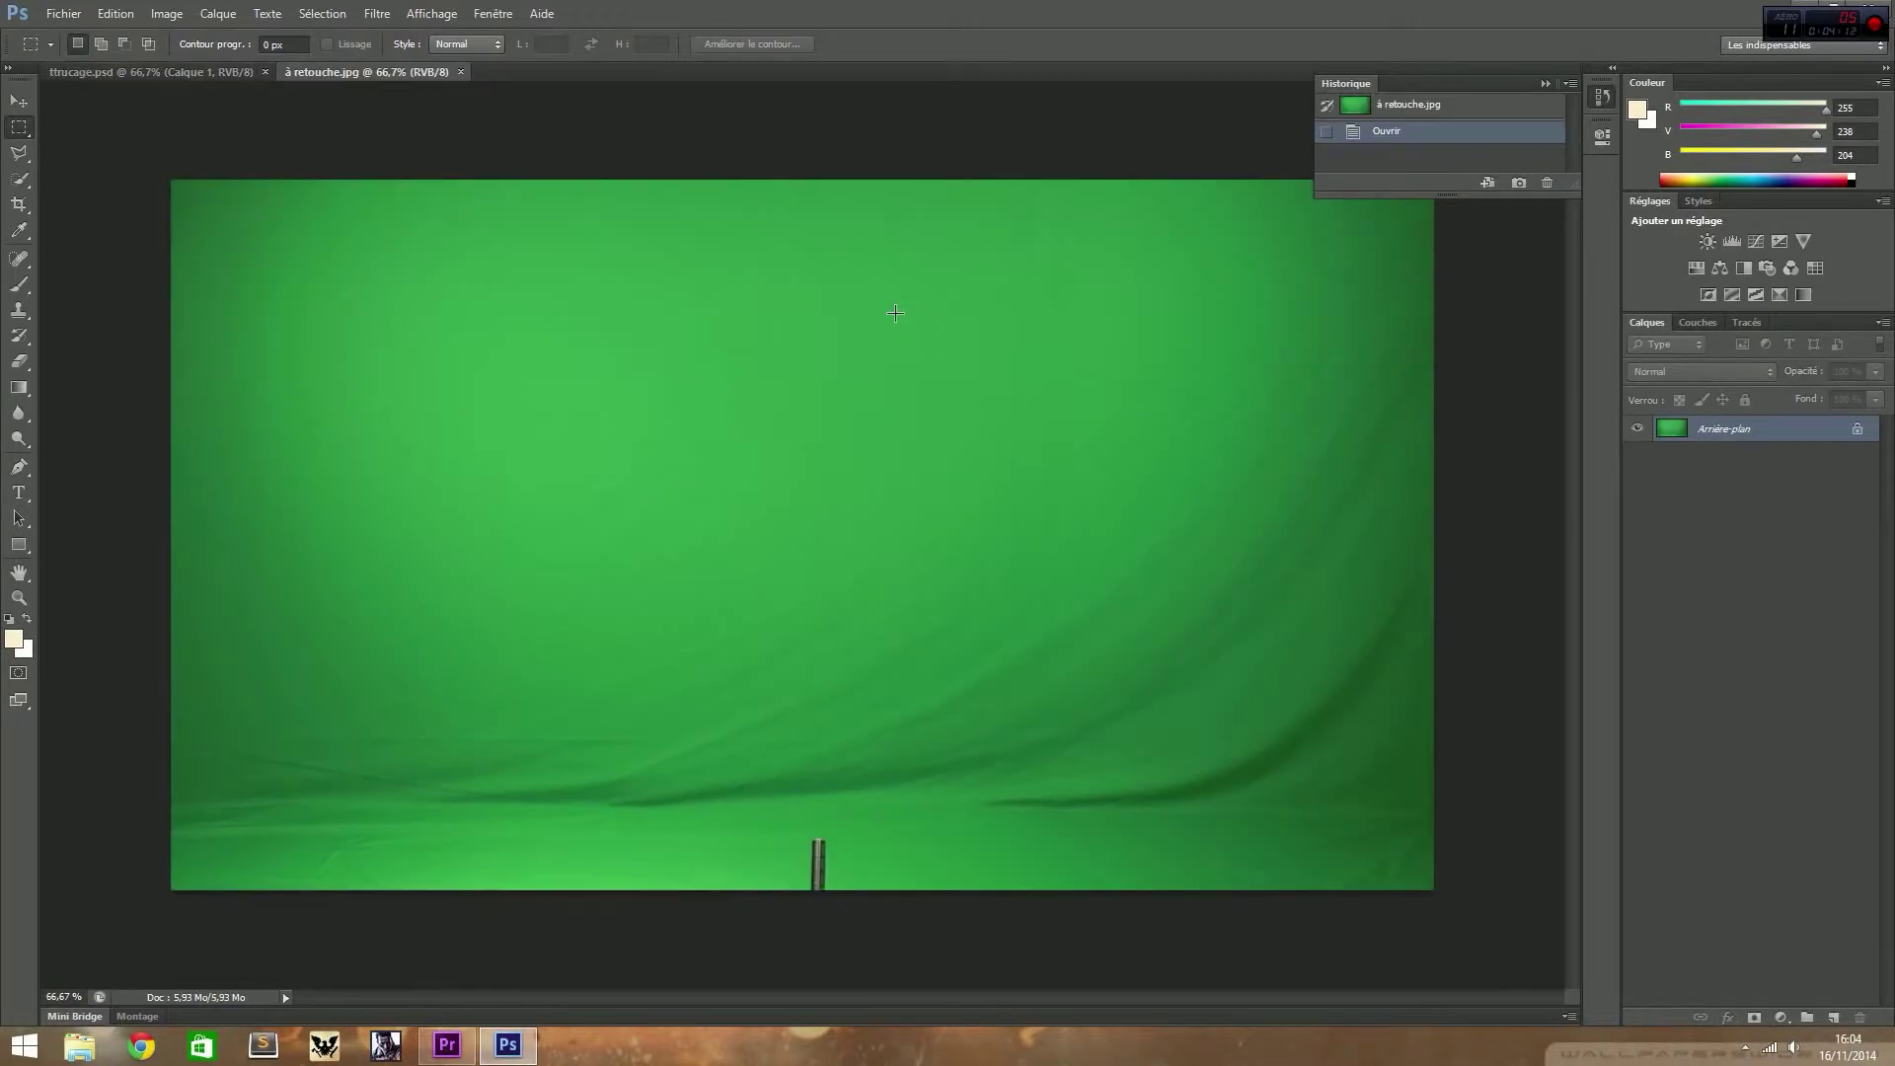
{"action": "left_click", "coordinate": [264, 72]}
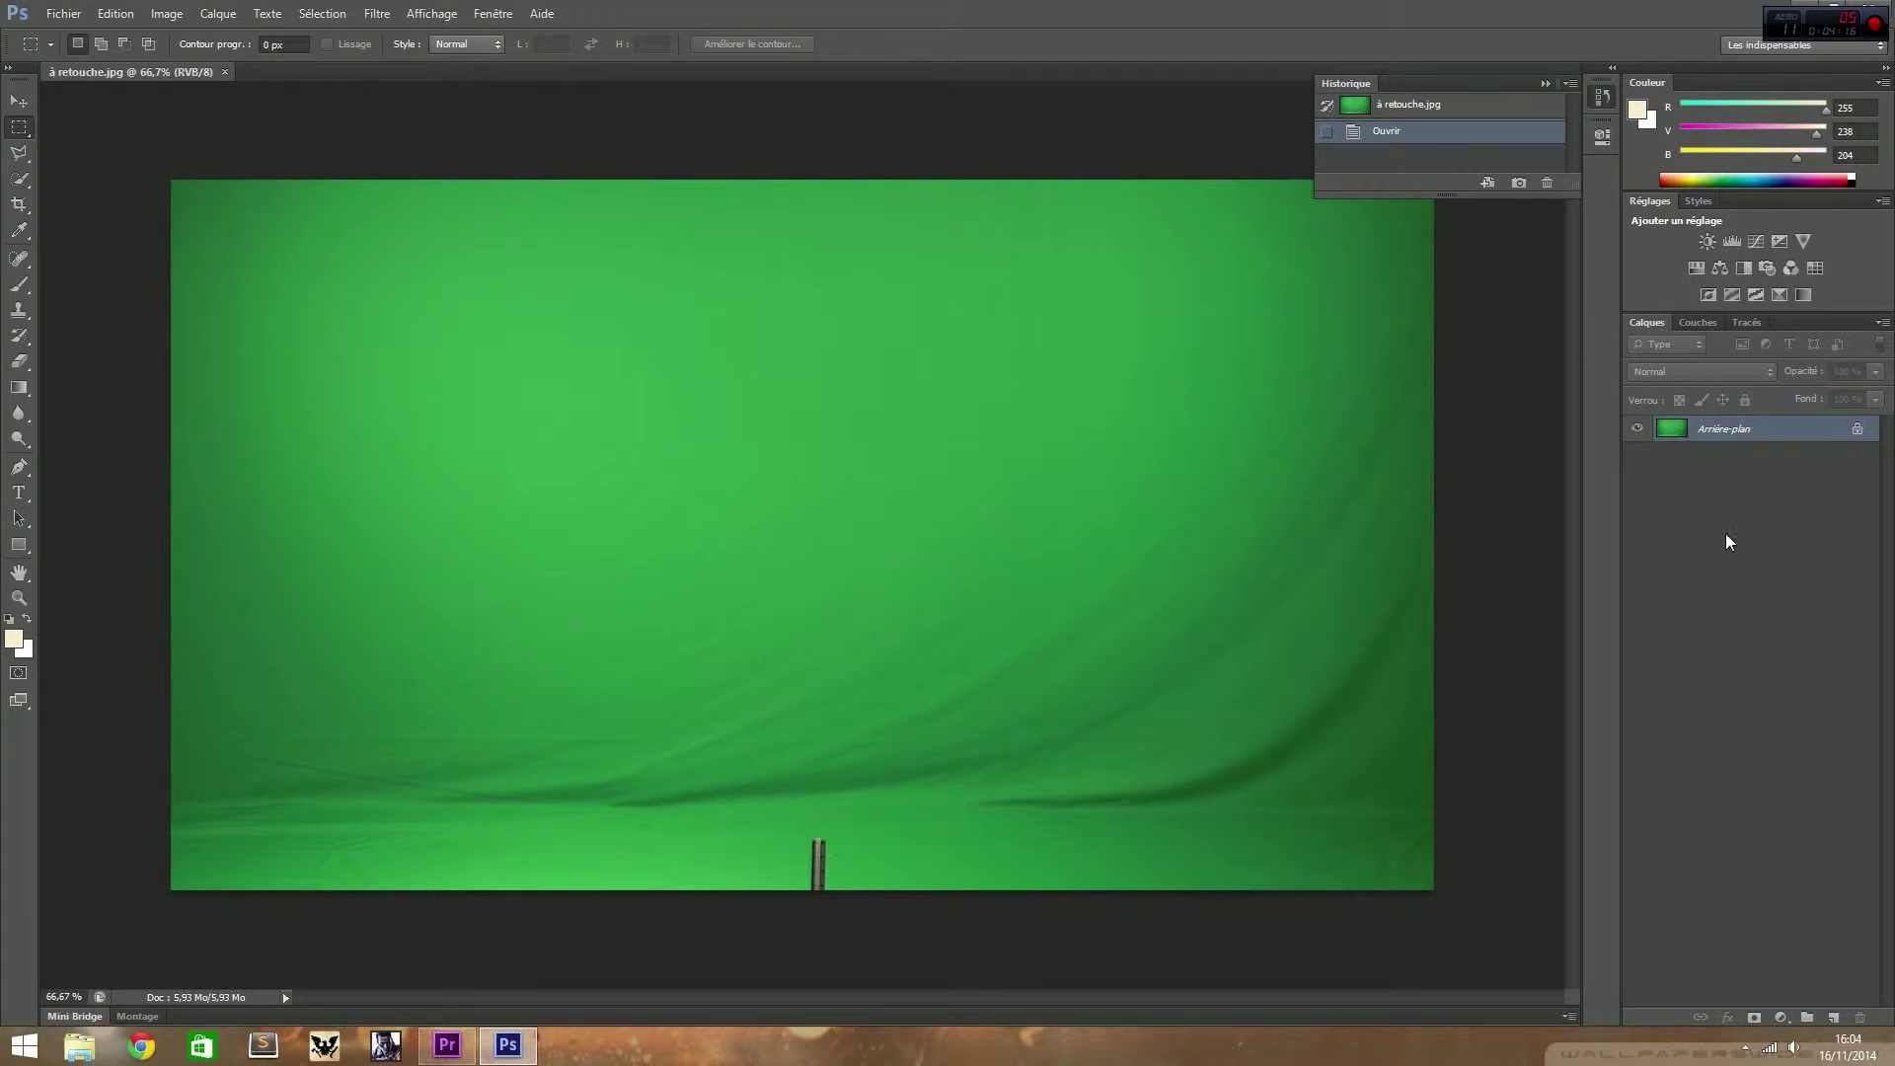
{"action": "double_click", "coordinate": [1867, 436]}
{"action": "key", "text": "Return"}
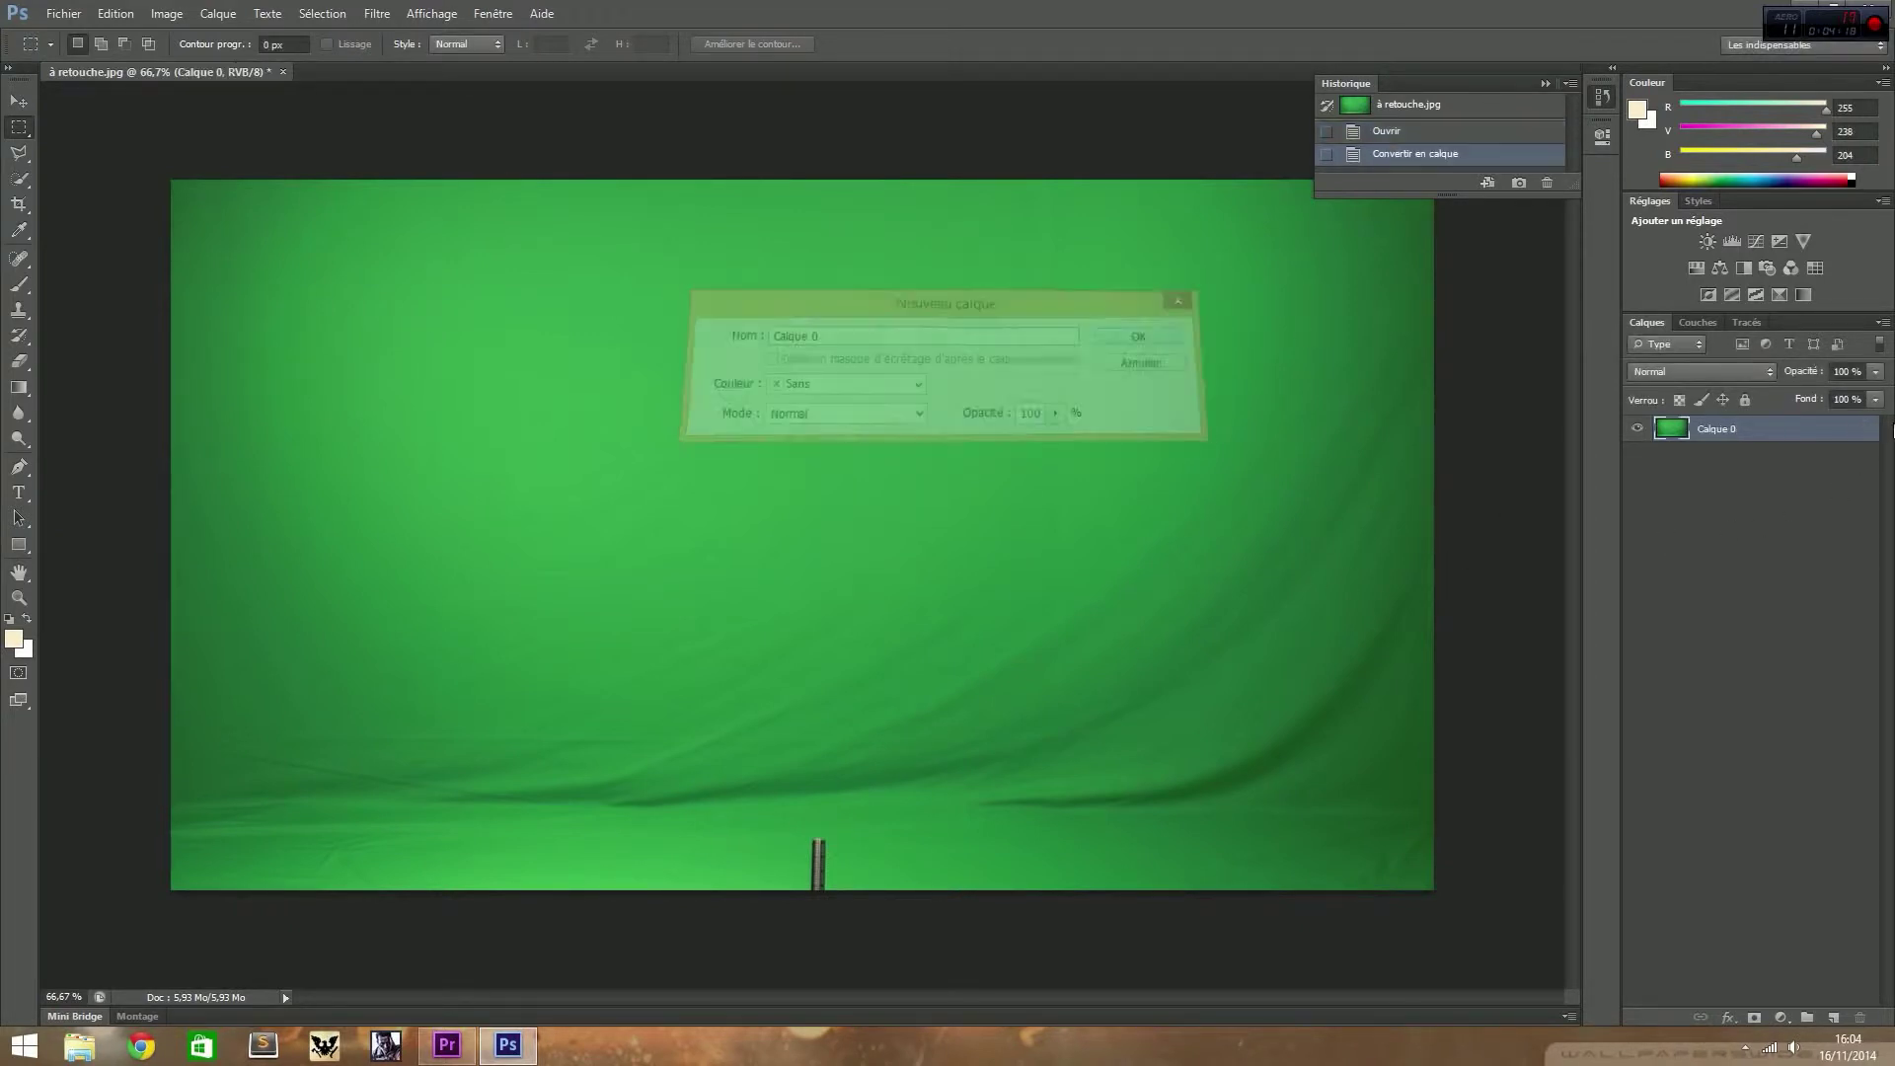
{"action": "key", "text": "ctrl+z"}
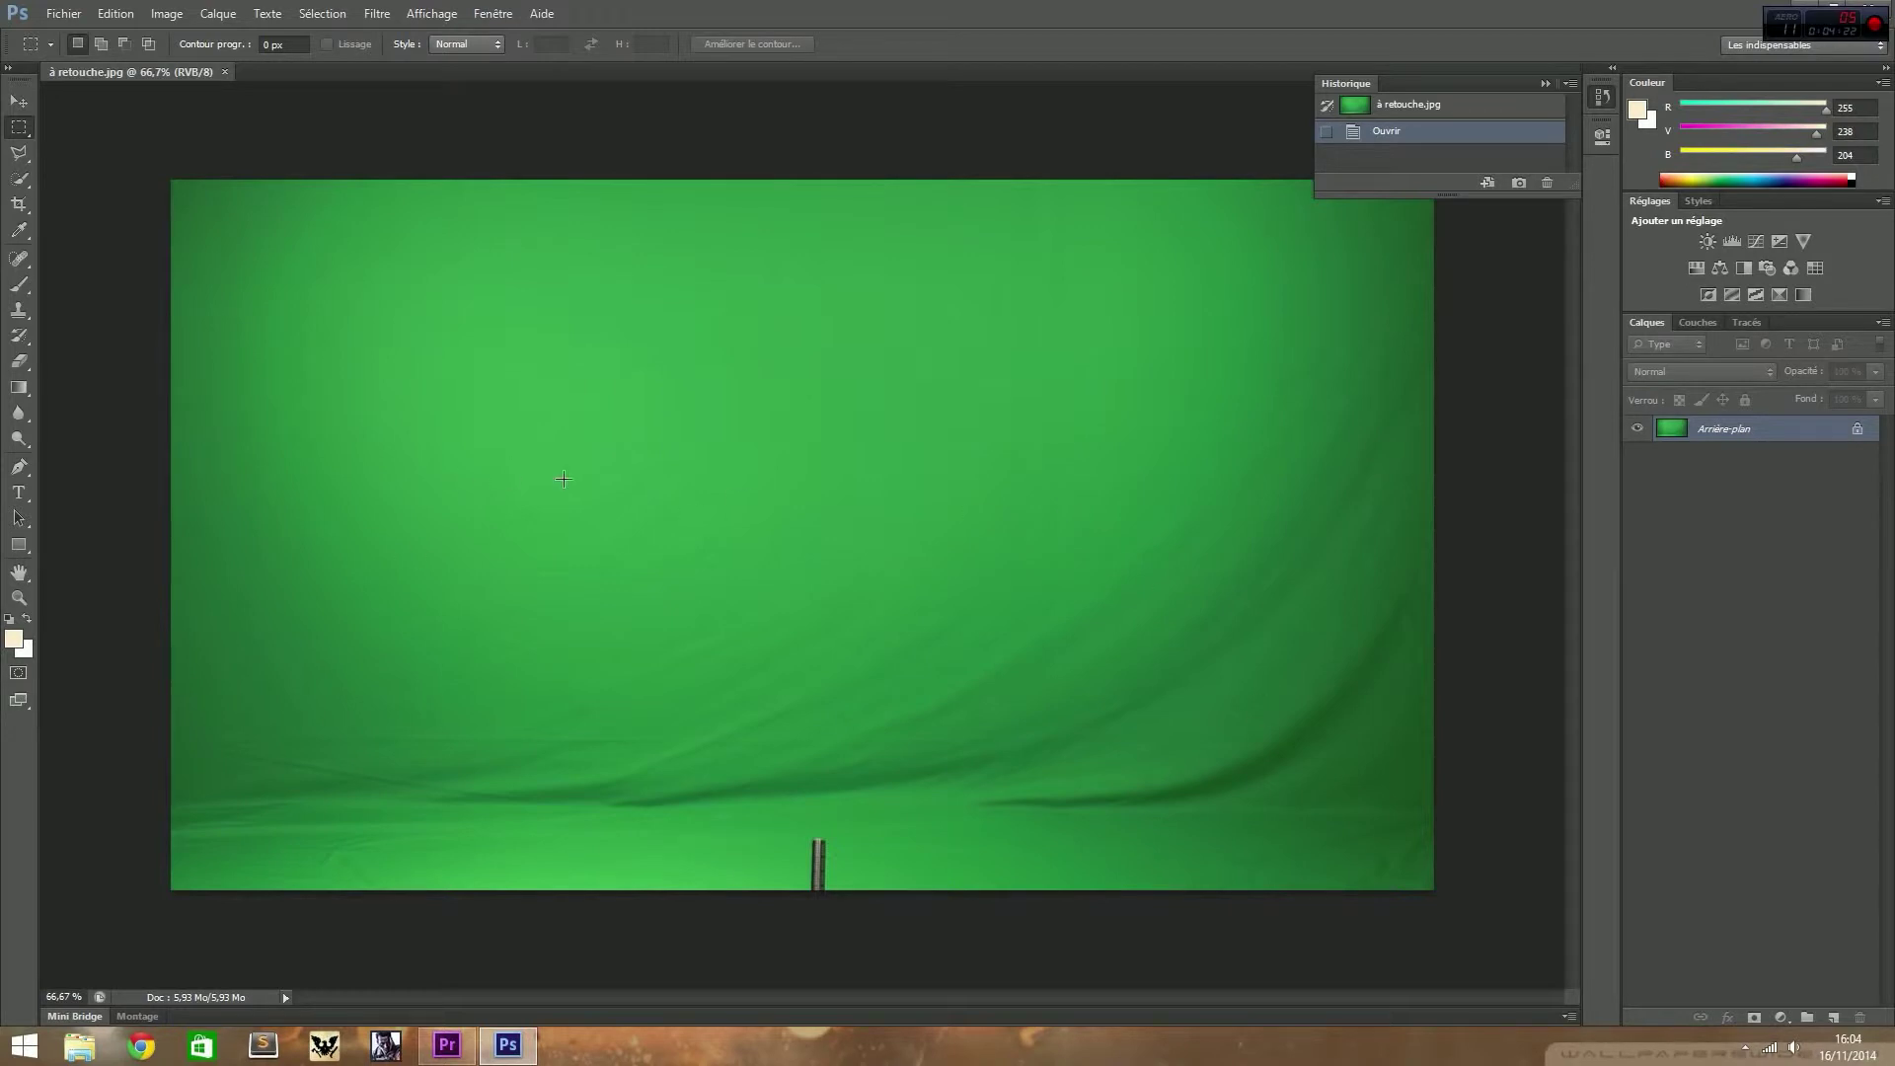
Step: Convert the locked background into a regular layer named jhufreig
{"action": "double_click", "coordinate": [1825, 431]}
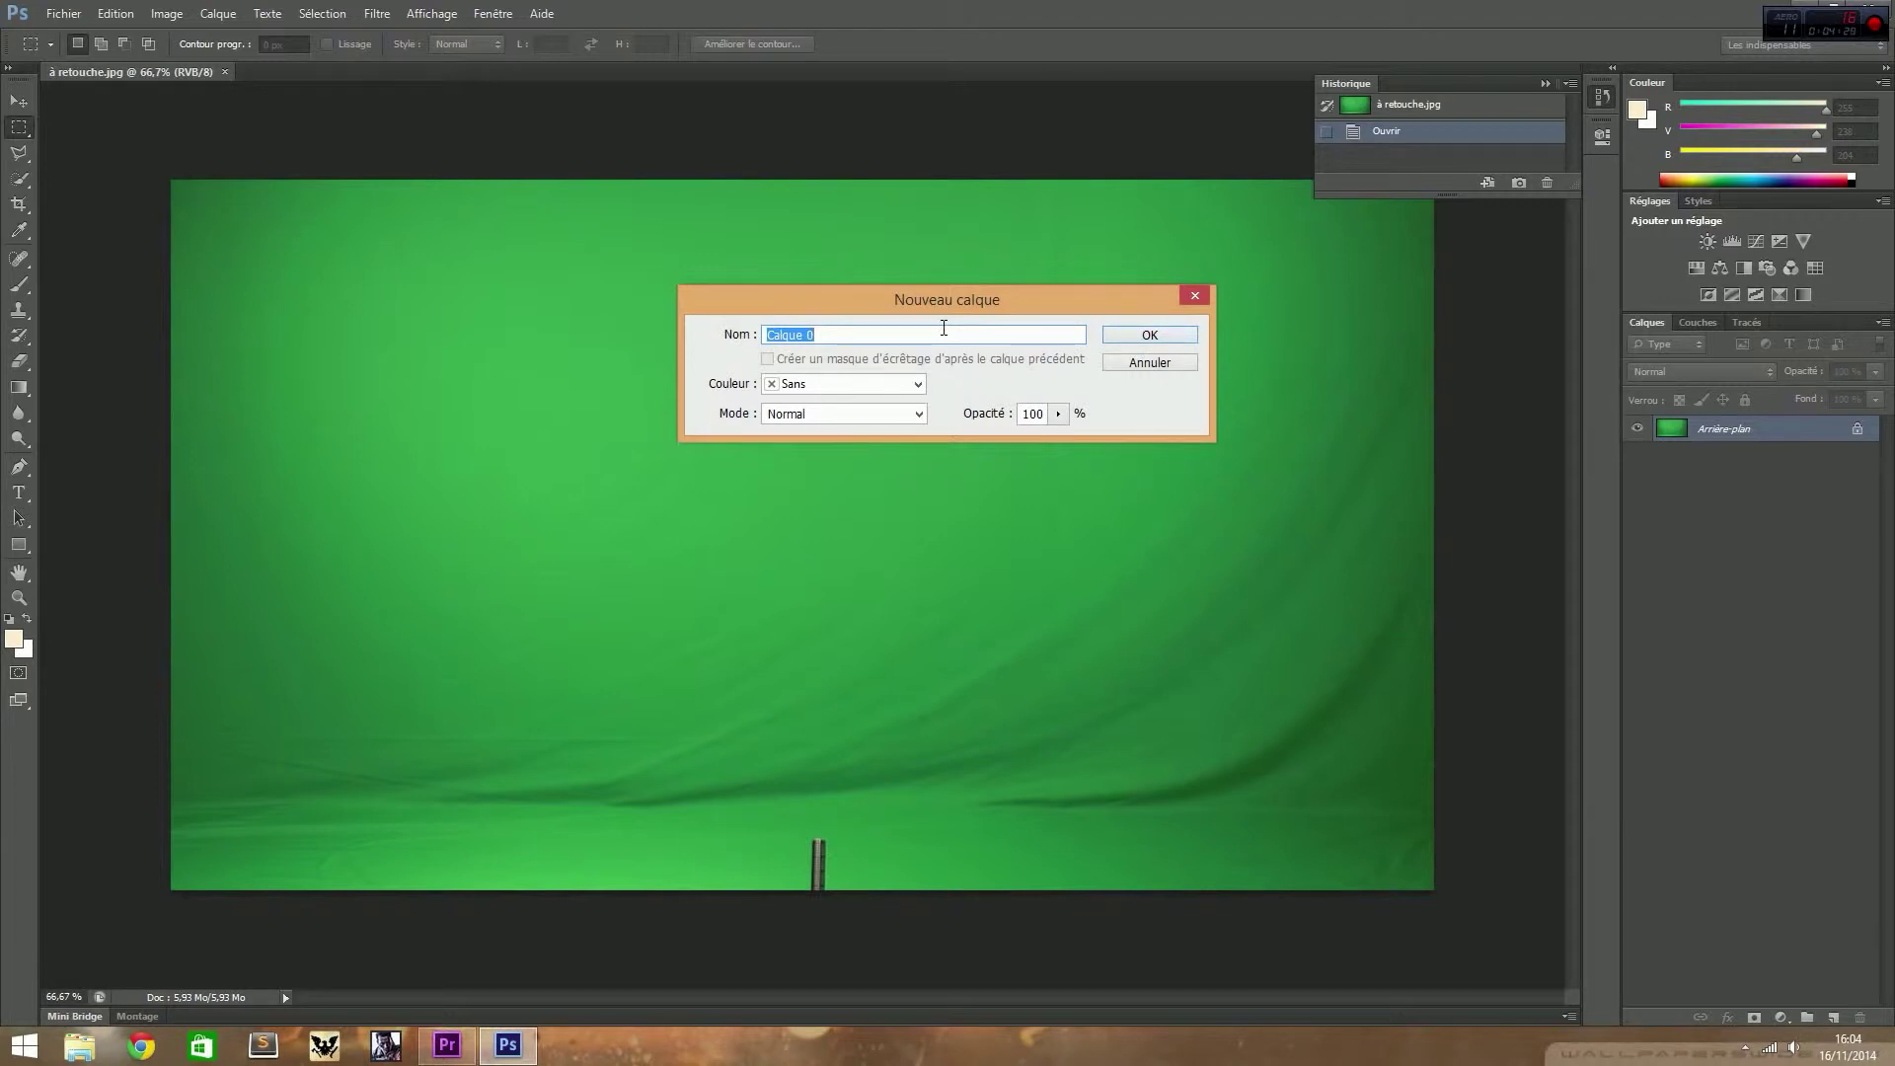
{"action": "key", "text": "BackSpace"}
{"action": "type", "text": "jhufreig"}
{"action": "left_click", "coordinate": [1138, 339]}
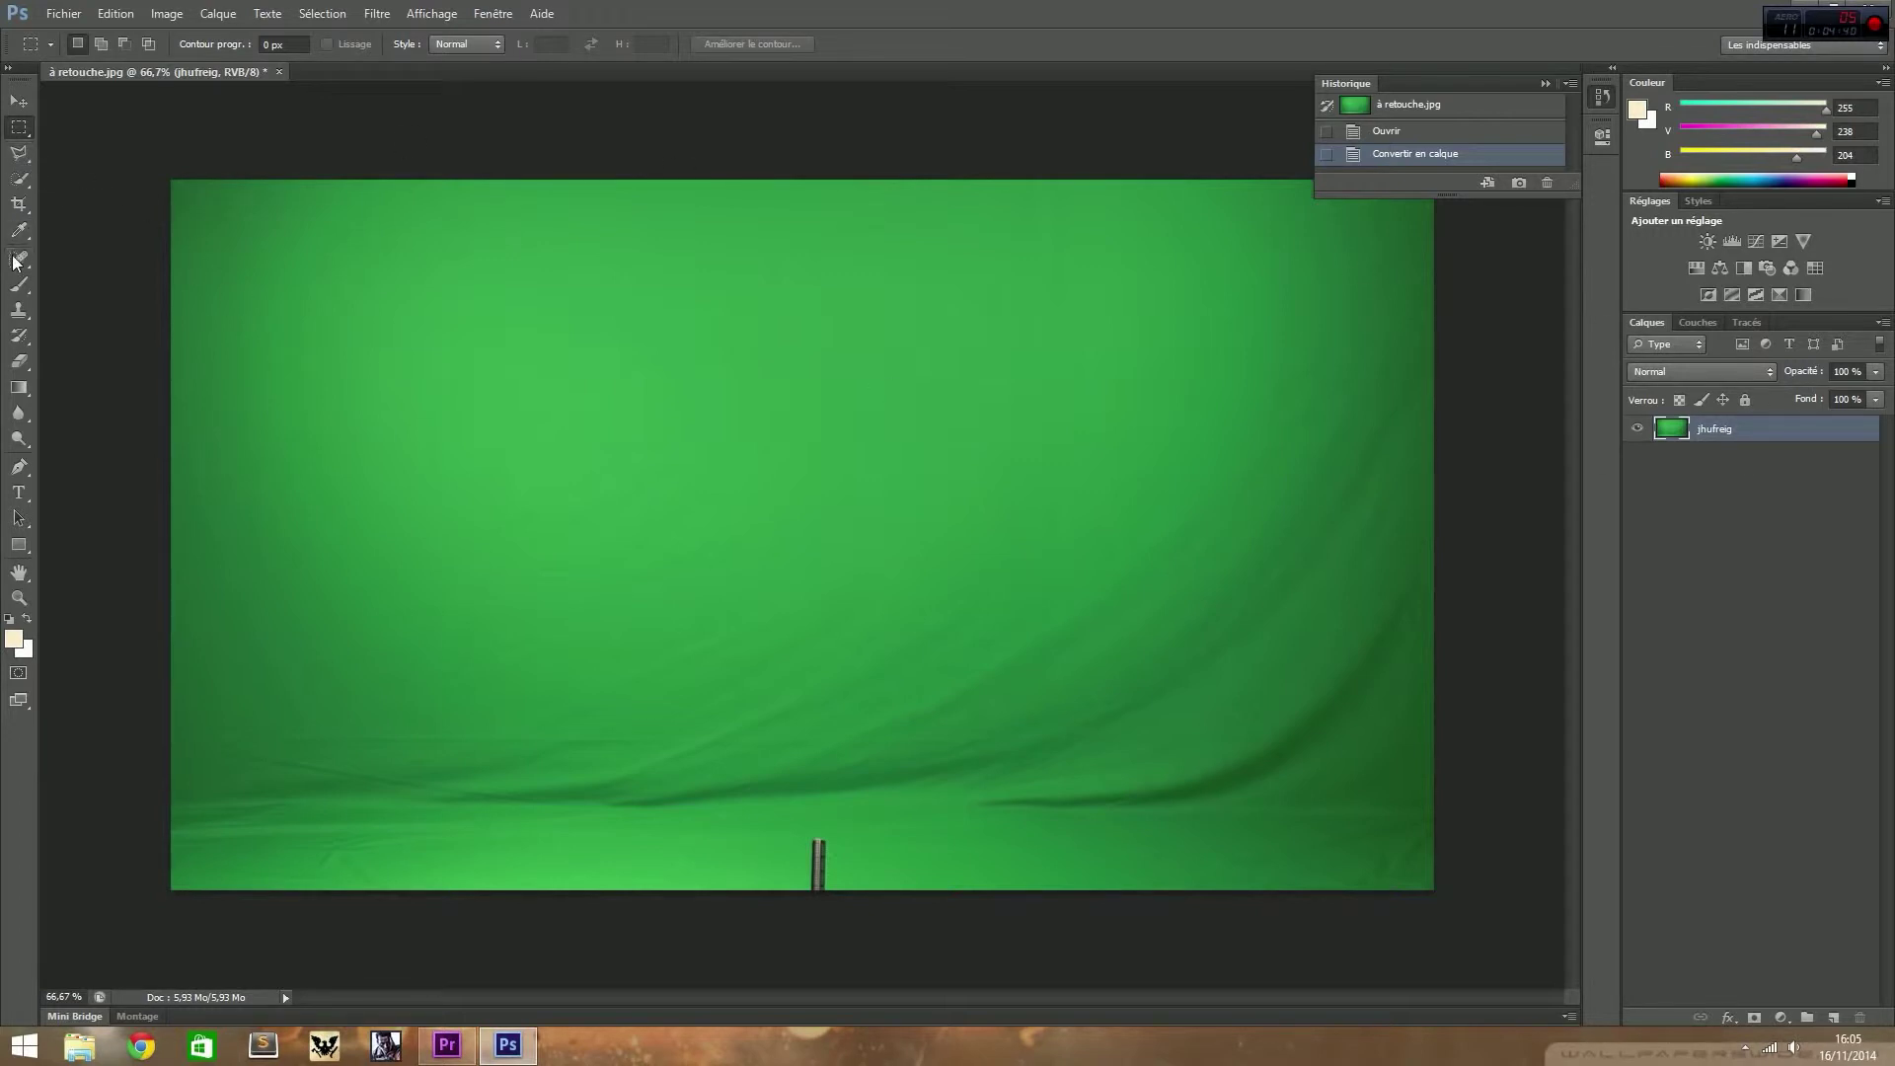
Step: Paint out the dark pole at the lower edge of the green backdrop with the content-aware Spot Healing Brush
{"action": "left_click", "coordinate": [16, 184]}
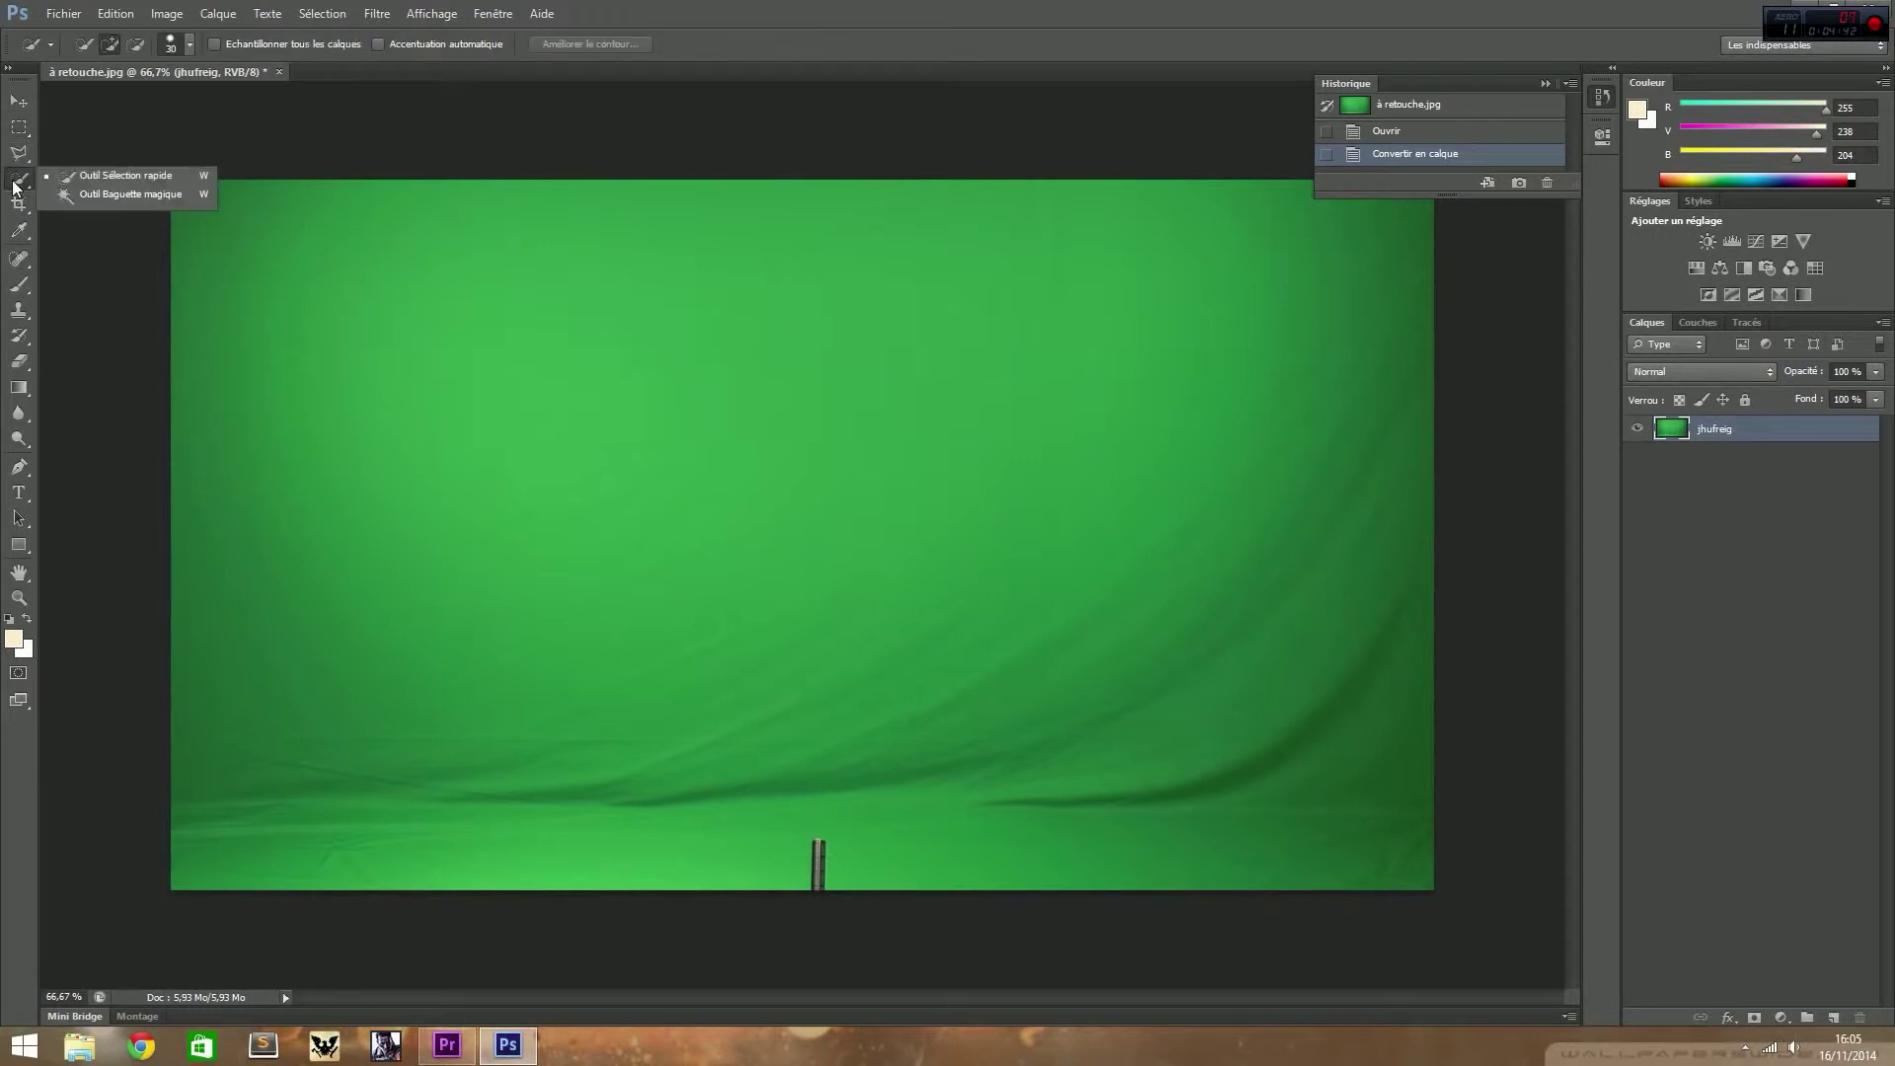
{"action": "left_click", "coordinate": [79, 180]}
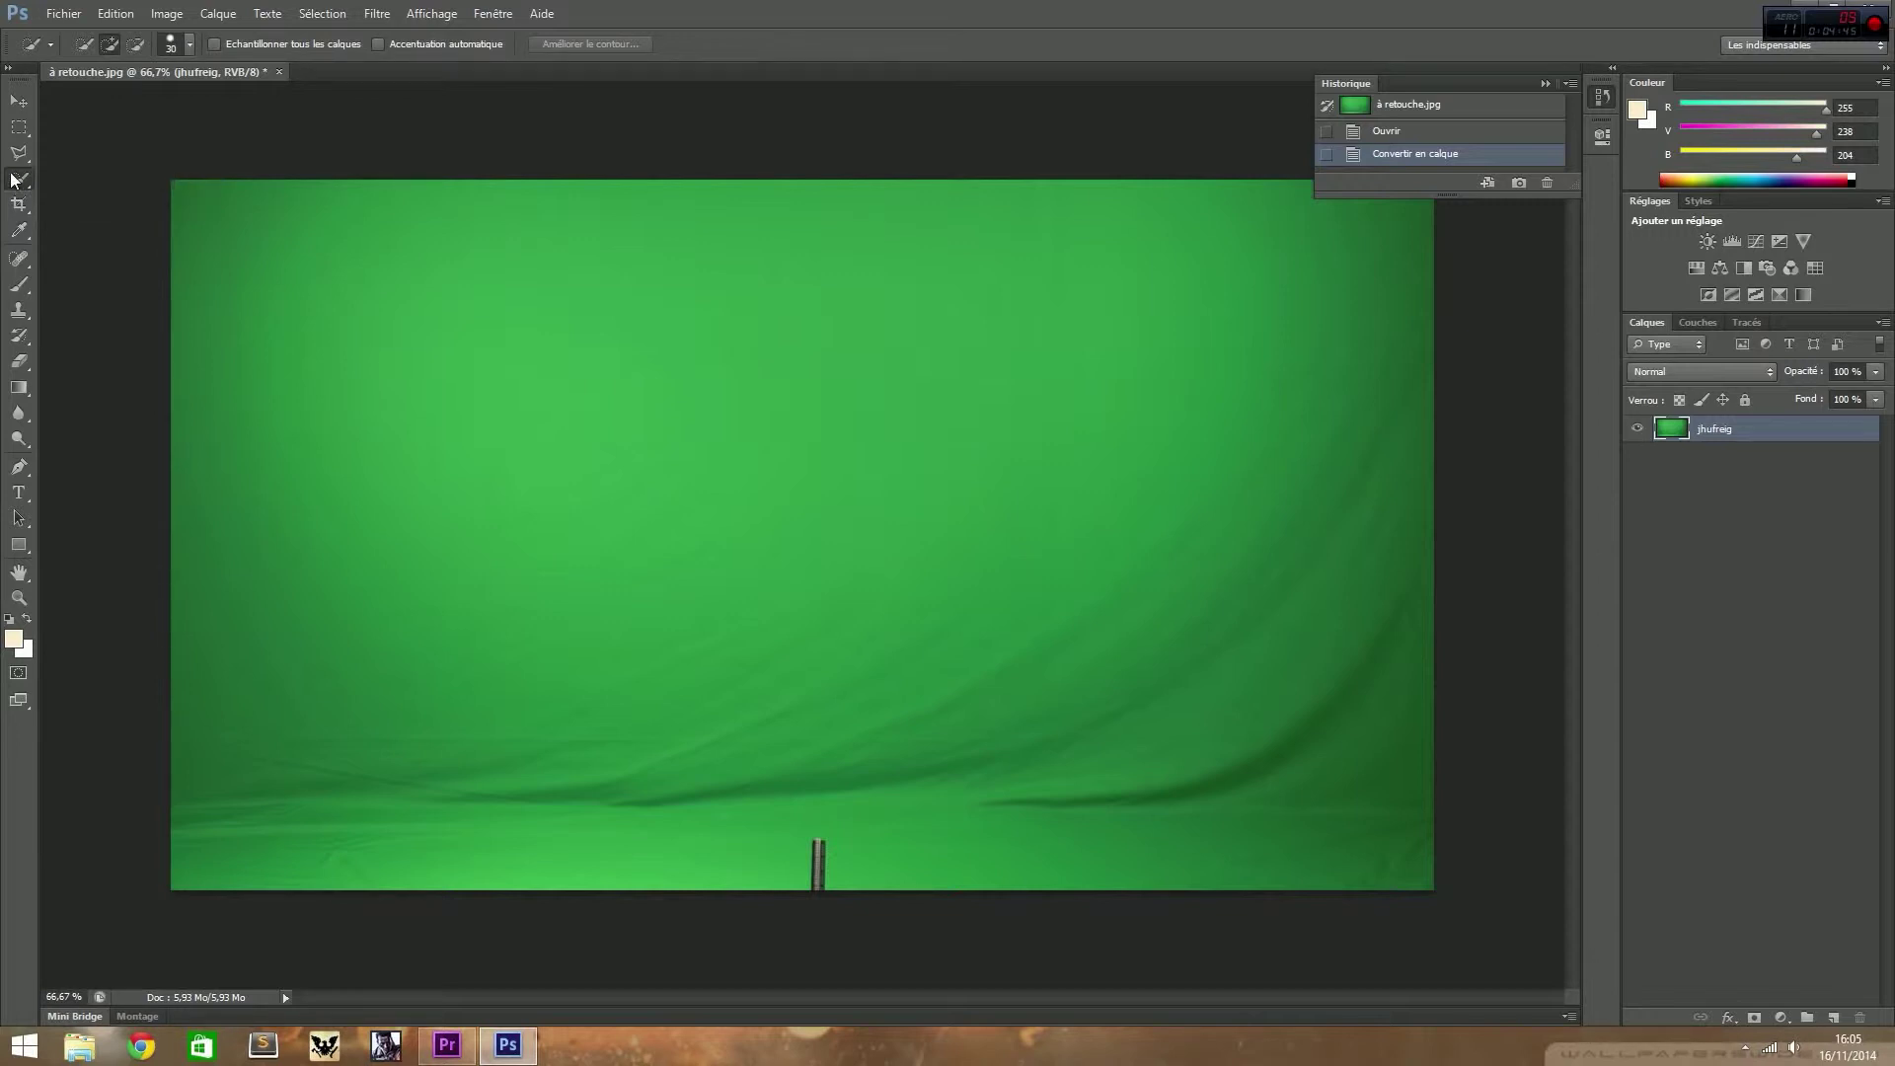
{"action": "left_click", "coordinate": [20, 261]}
{"action": "left_click", "coordinate": [199, 256]}
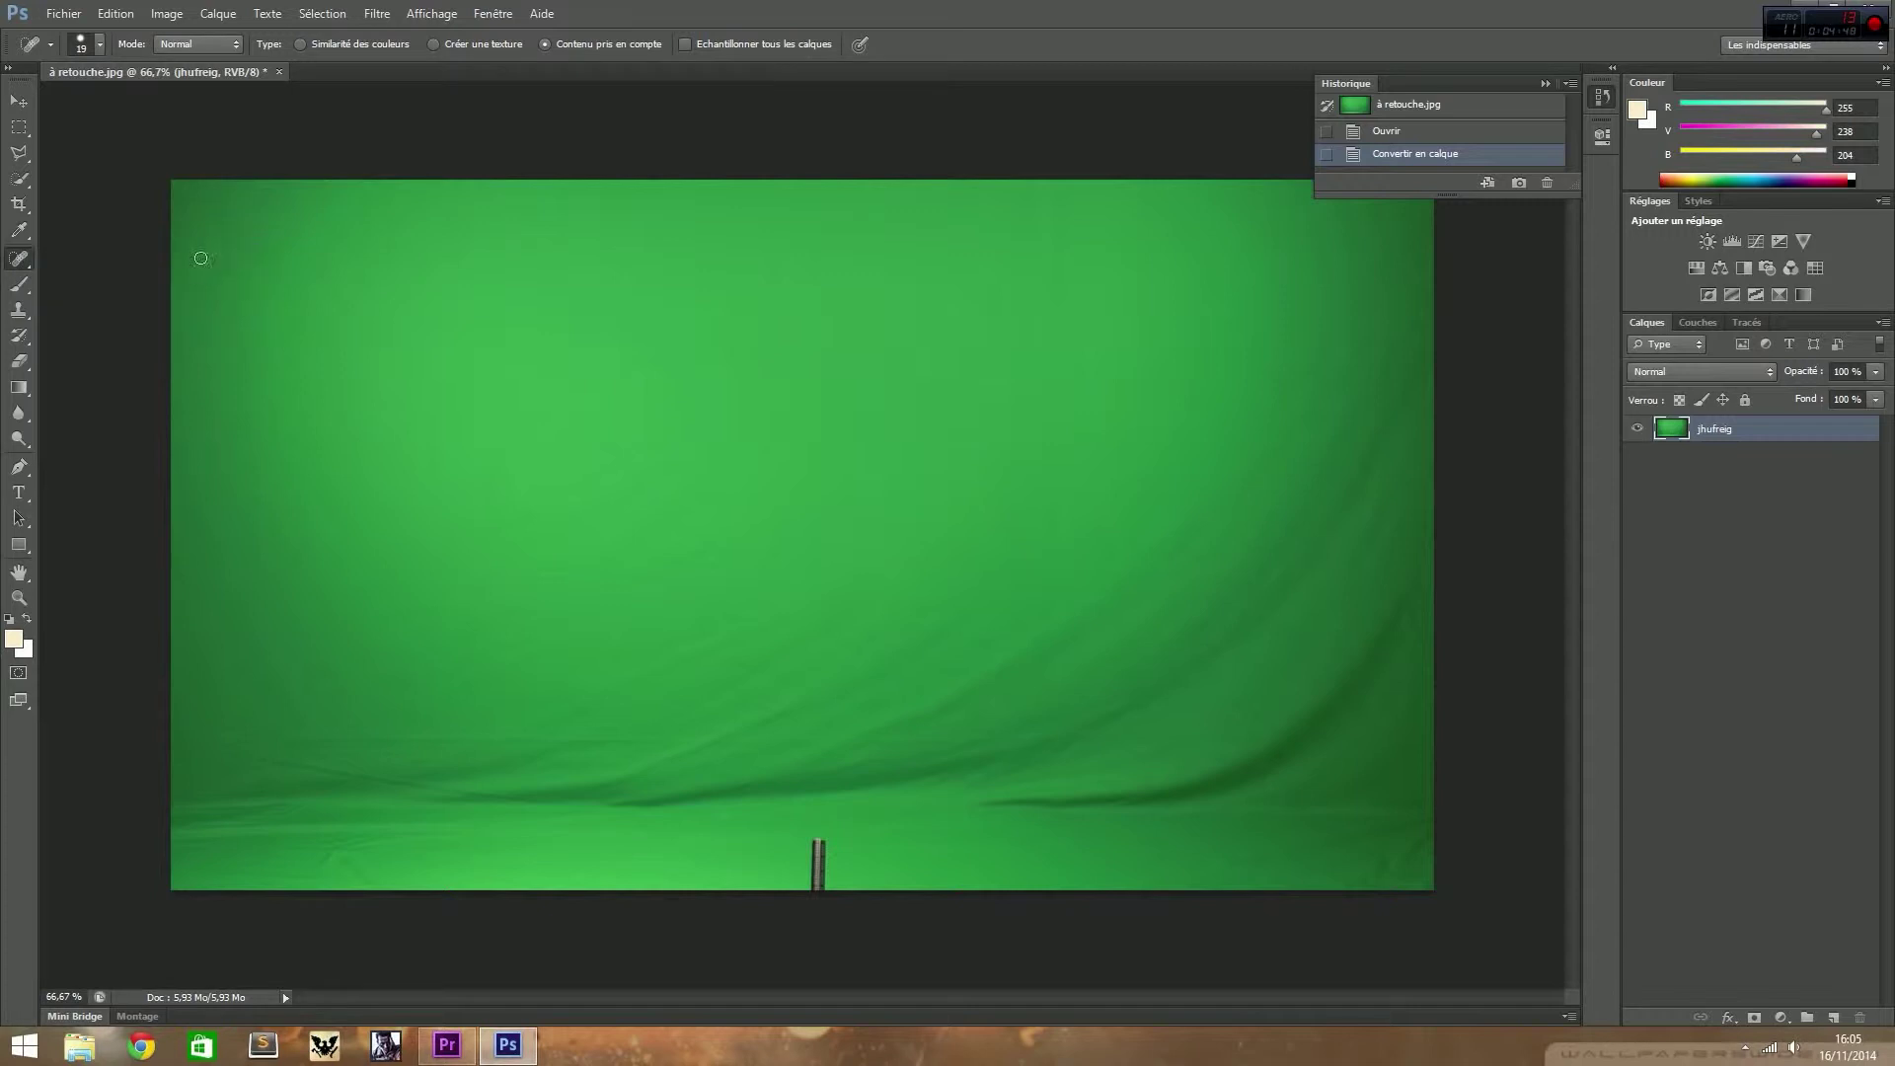
{"action": "left_click_drag", "start_coordinate": [824, 844], "coordinate": [822, 893]}
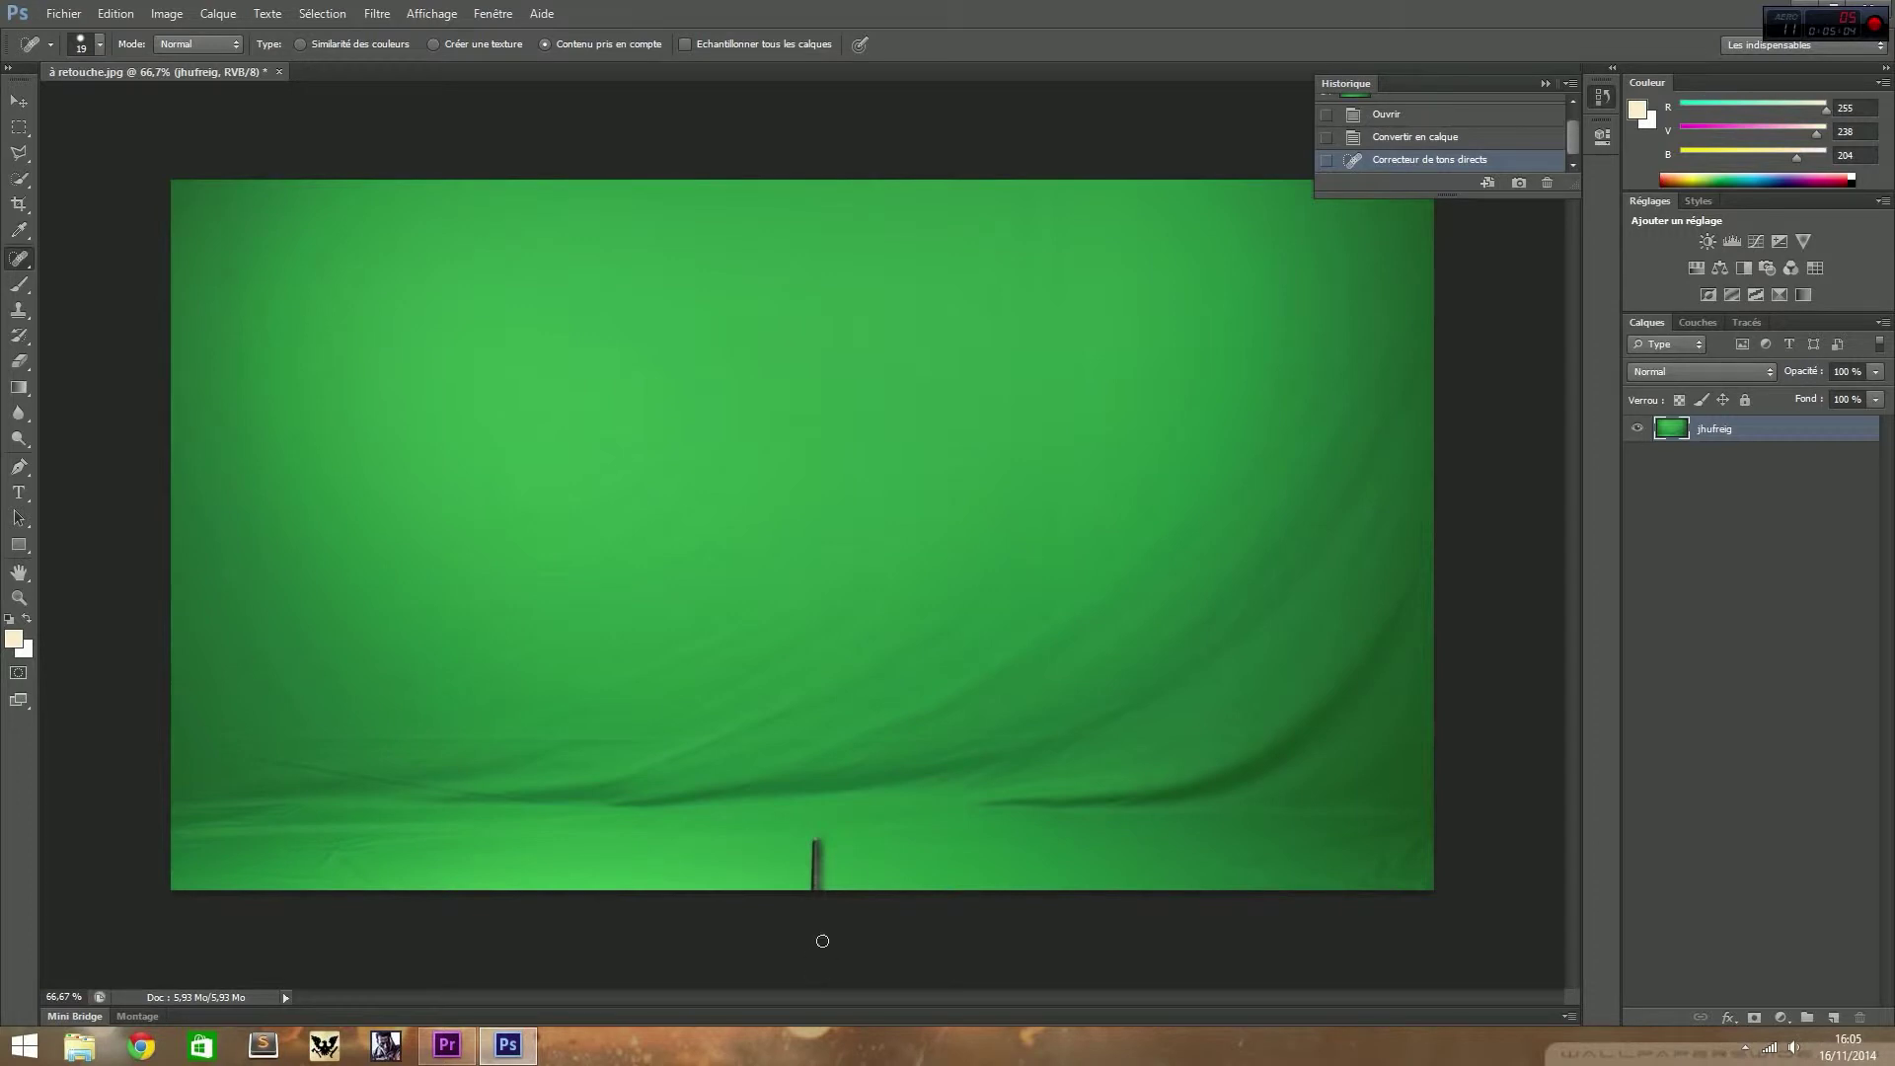
{"action": "left_click_drag", "start_coordinate": [819, 827], "coordinate": [817, 893]}
{"action": "left_click_drag", "start_coordinate": [830, 828], "coordinate": [820, 893]}
{"action": "left_click_drag", "start_coordinate": [818, 834], "coordinate": [822, 909]}
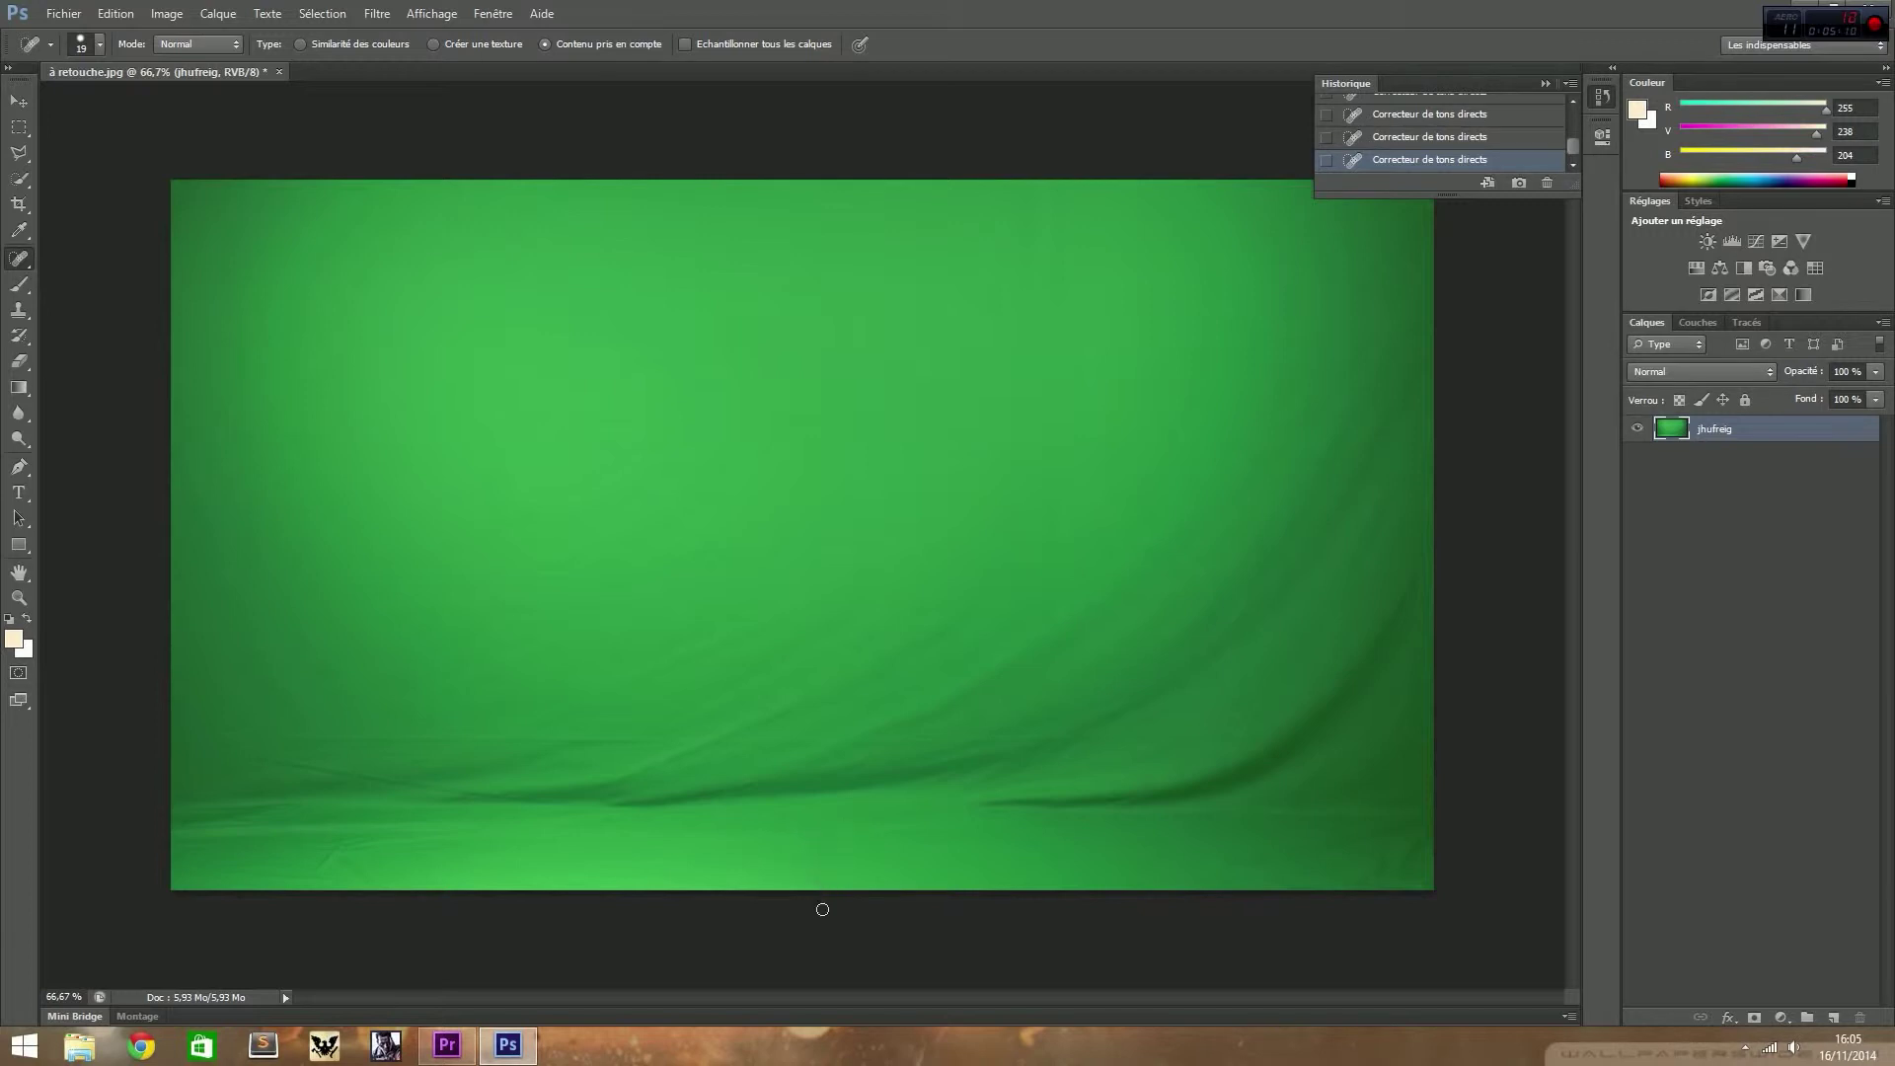
{"action": "mouse_move", "coordinate": [827, 840]}
{"action": "left_mouse_down"}
{"action": "mouse_move", "coordinate": [786, 839]}
{"action": "mouse_move", "coordinate": [815, 866]}
{"action": "mouse_move", "coordinate": [854, 862]}
{"action": "mouse_move", "coordinate": [799, 875]}
{"action": "mouse_move", "coordinate": [851, 856]}
{"action": "mouse_move", "coordinate": [799, 947]}
{"action": "left_mouse_up"}
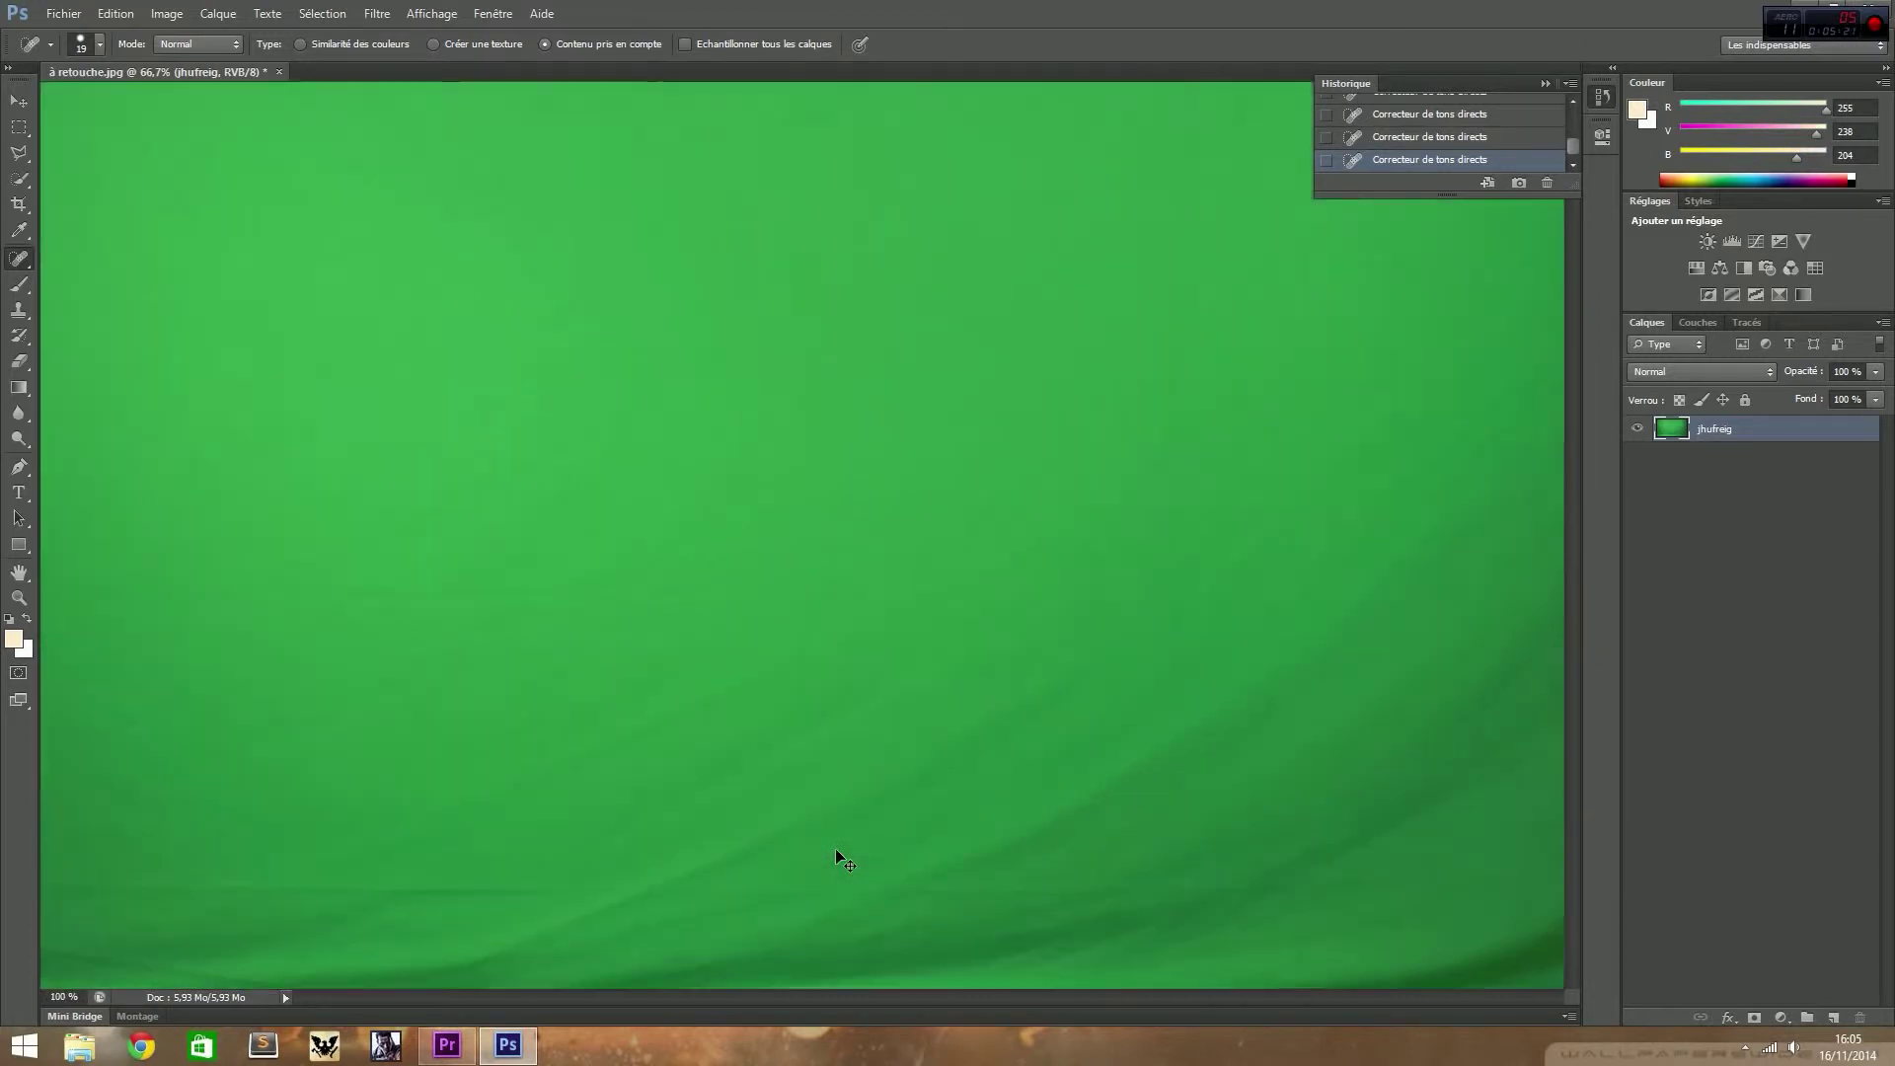
Step: Inspect the retouched lower edge of the green backdrop up close and at full view for leftover traces of the pole
{"action": "scroll", "coordinate": [836, 849], "scroll_direction": "up", "scroll_amount": 3}
{"action": "scroll", "coordinate": [772, 501], "scroll_direction": "down", "scroll_amount": 5}
{"action": "left_click_drag", "start_coordinate": [773, 501], "coordinate": [992, 366]}
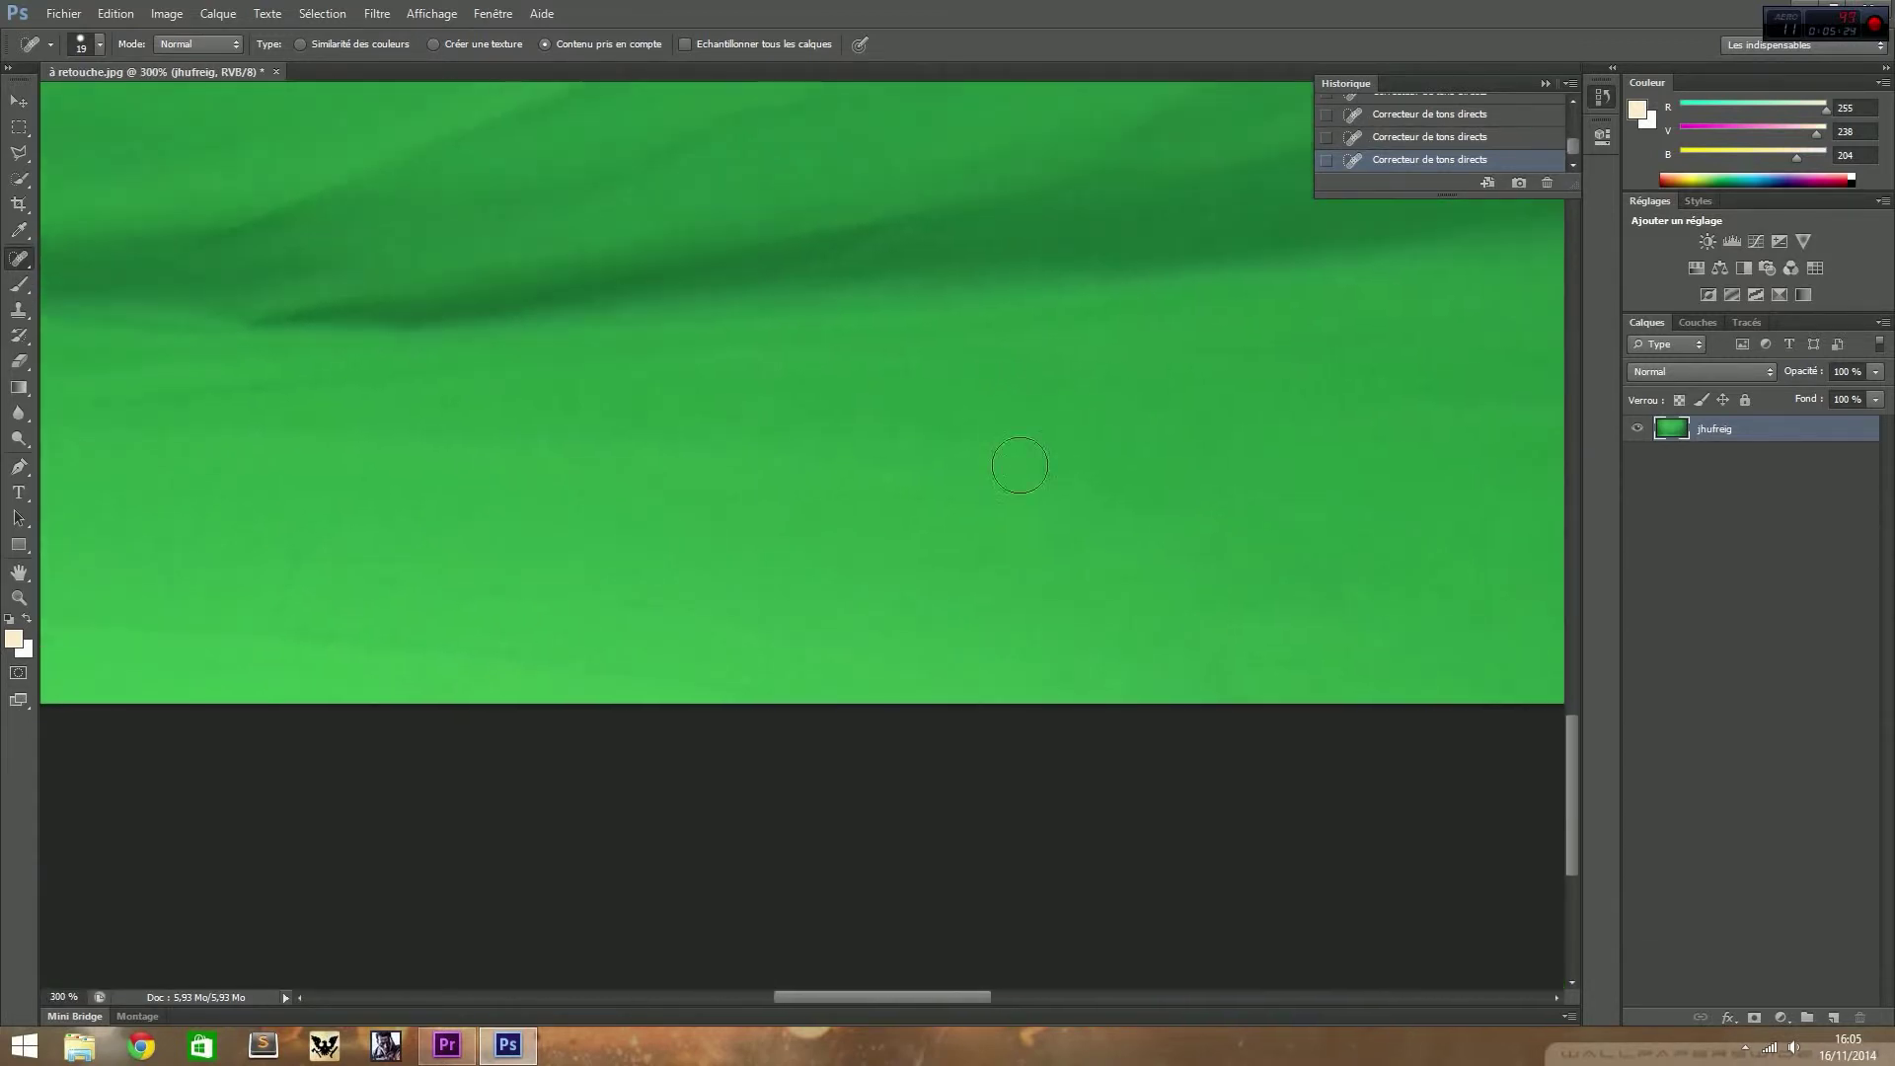
{"action": "left_click_drag", "start_coordinate": [1210, 628], "coordinate": [1015, 660]}
{"action": "scroll", "coordinate": [1014, 659], "scroll_direction": "down", "scroll_amount": 2}
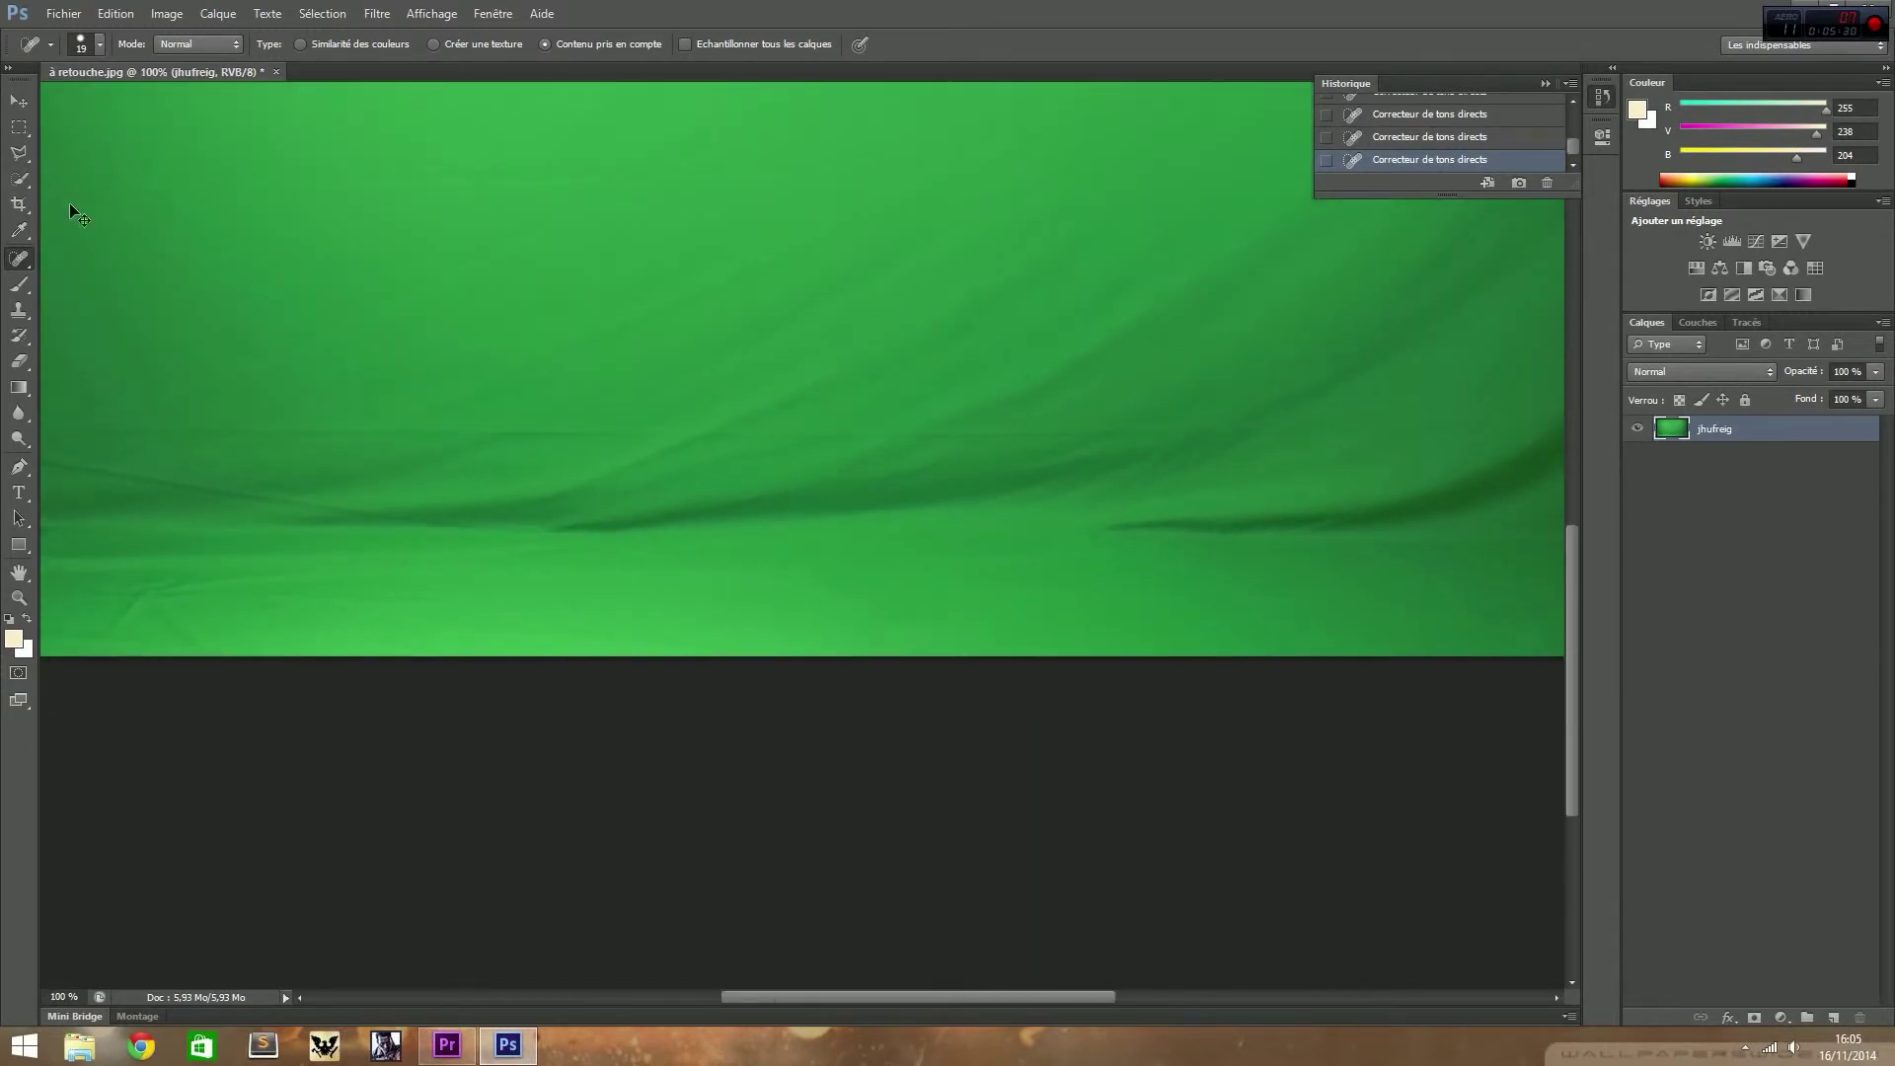
{"action": "scroll", "coordinate": [72, 211], "scroll_direction": "down", "scroll_amount": 2}
{"action": "scroll", "coordinate": [72, 211], "scroll_direction": "up", "scroll_amount": 1}
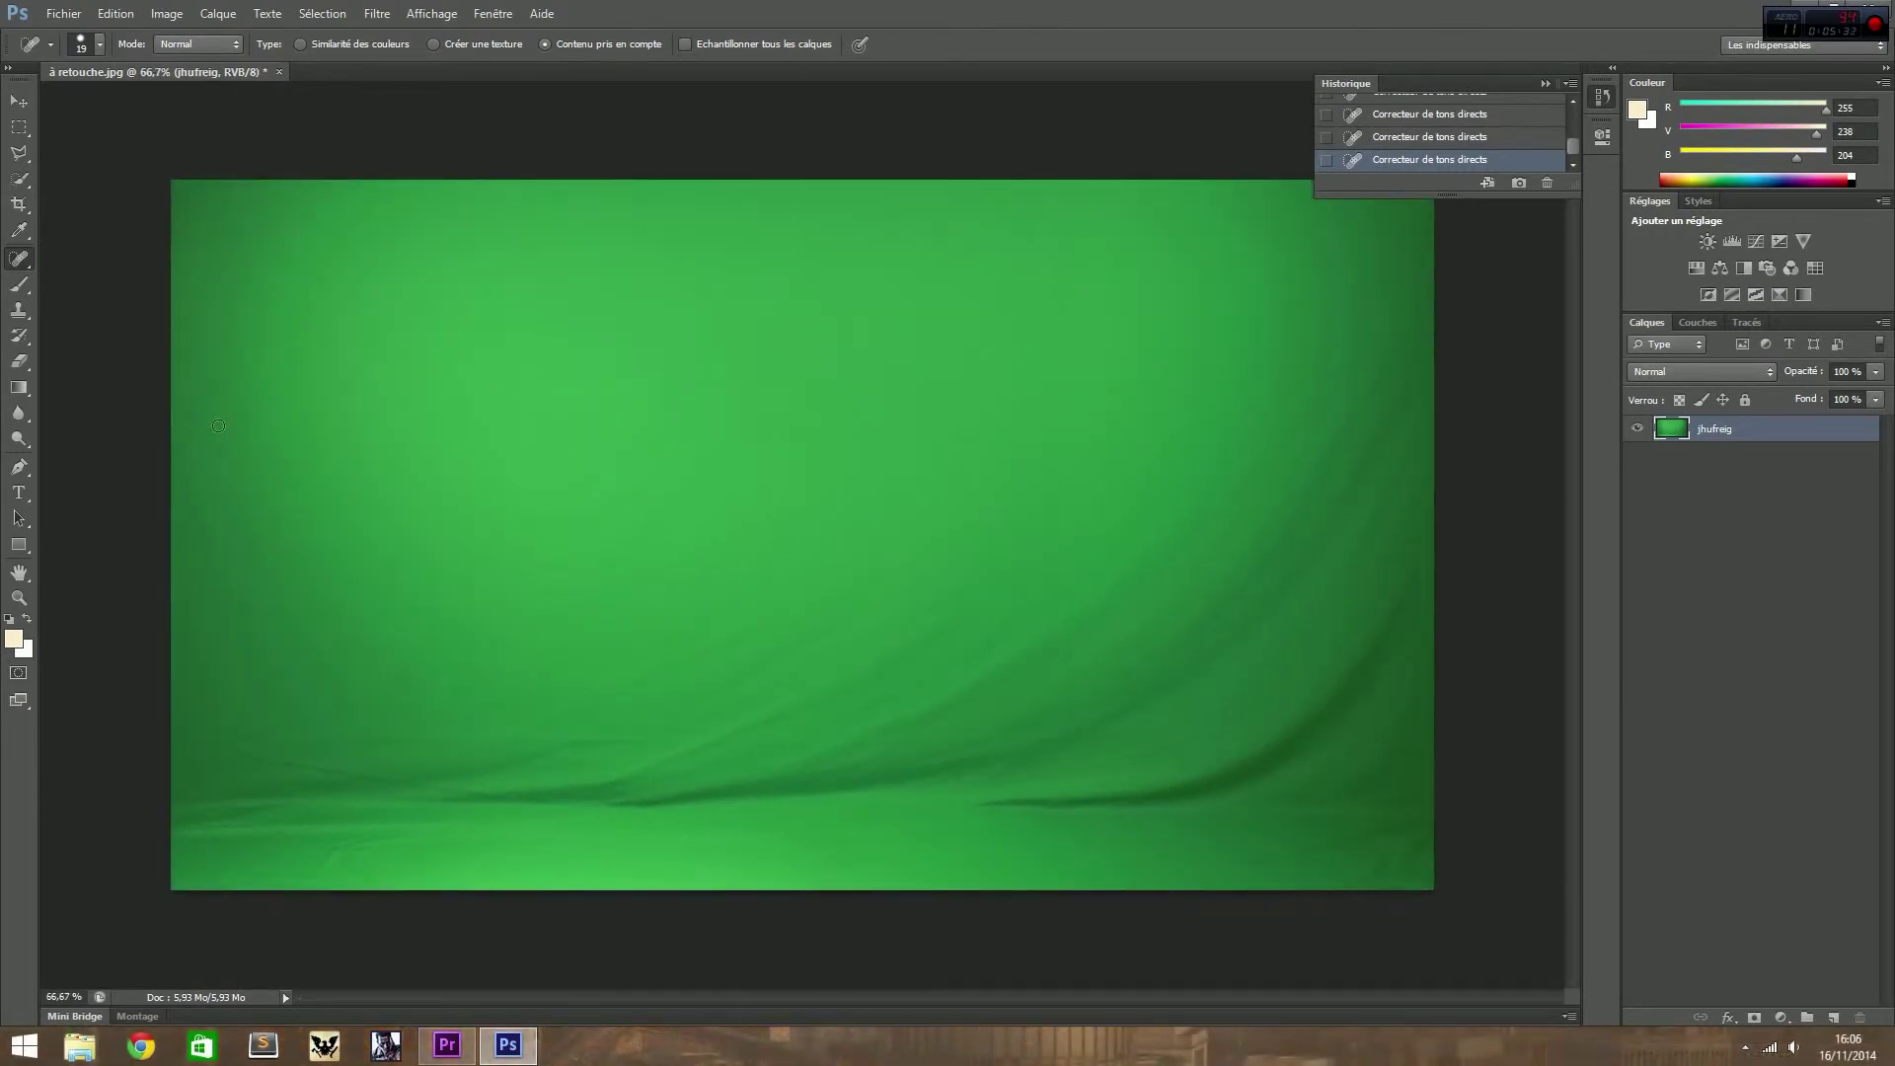
Step: Select a rectangle about 3.35 by 3.77 cm around the retouched pole area and paste a copy of it on a new layer
{"action": "left_click", "coordinate": [19, 135]}
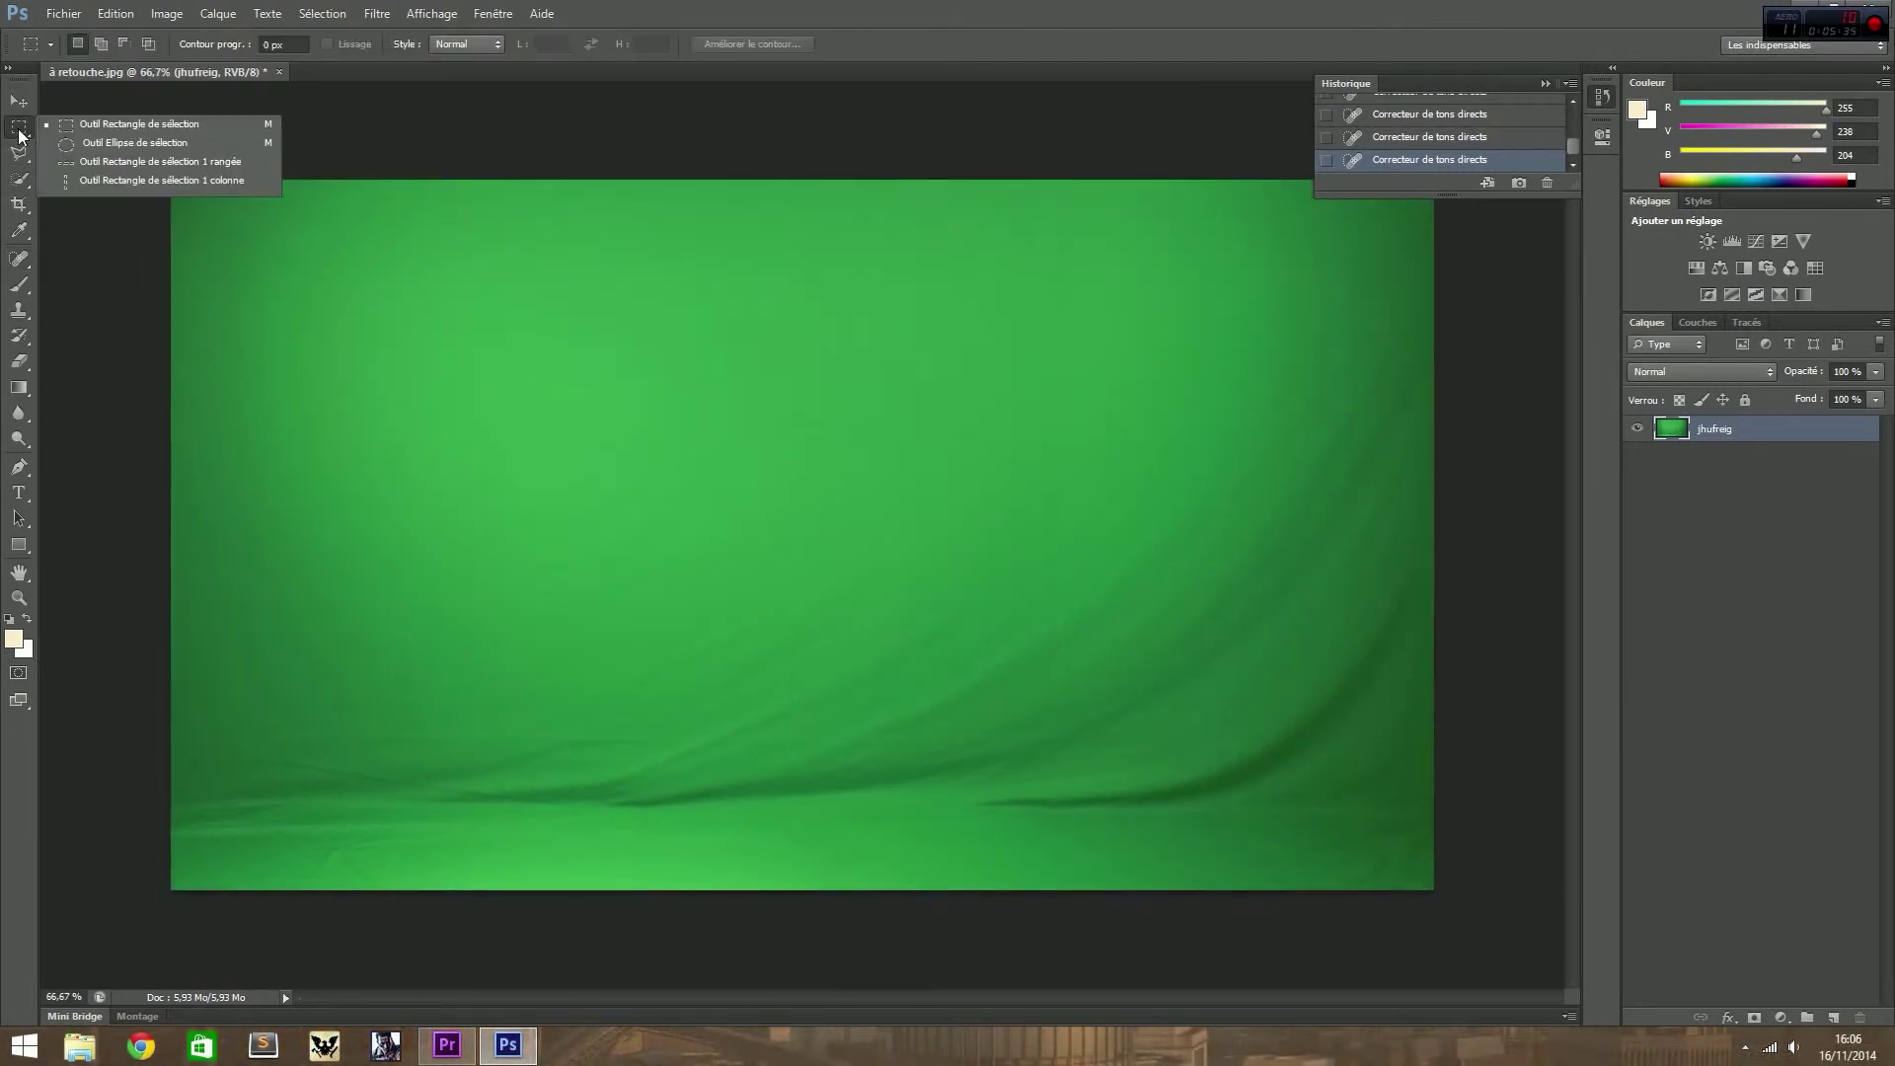
{"action": "left_click", "coordinate": [97, 124]}
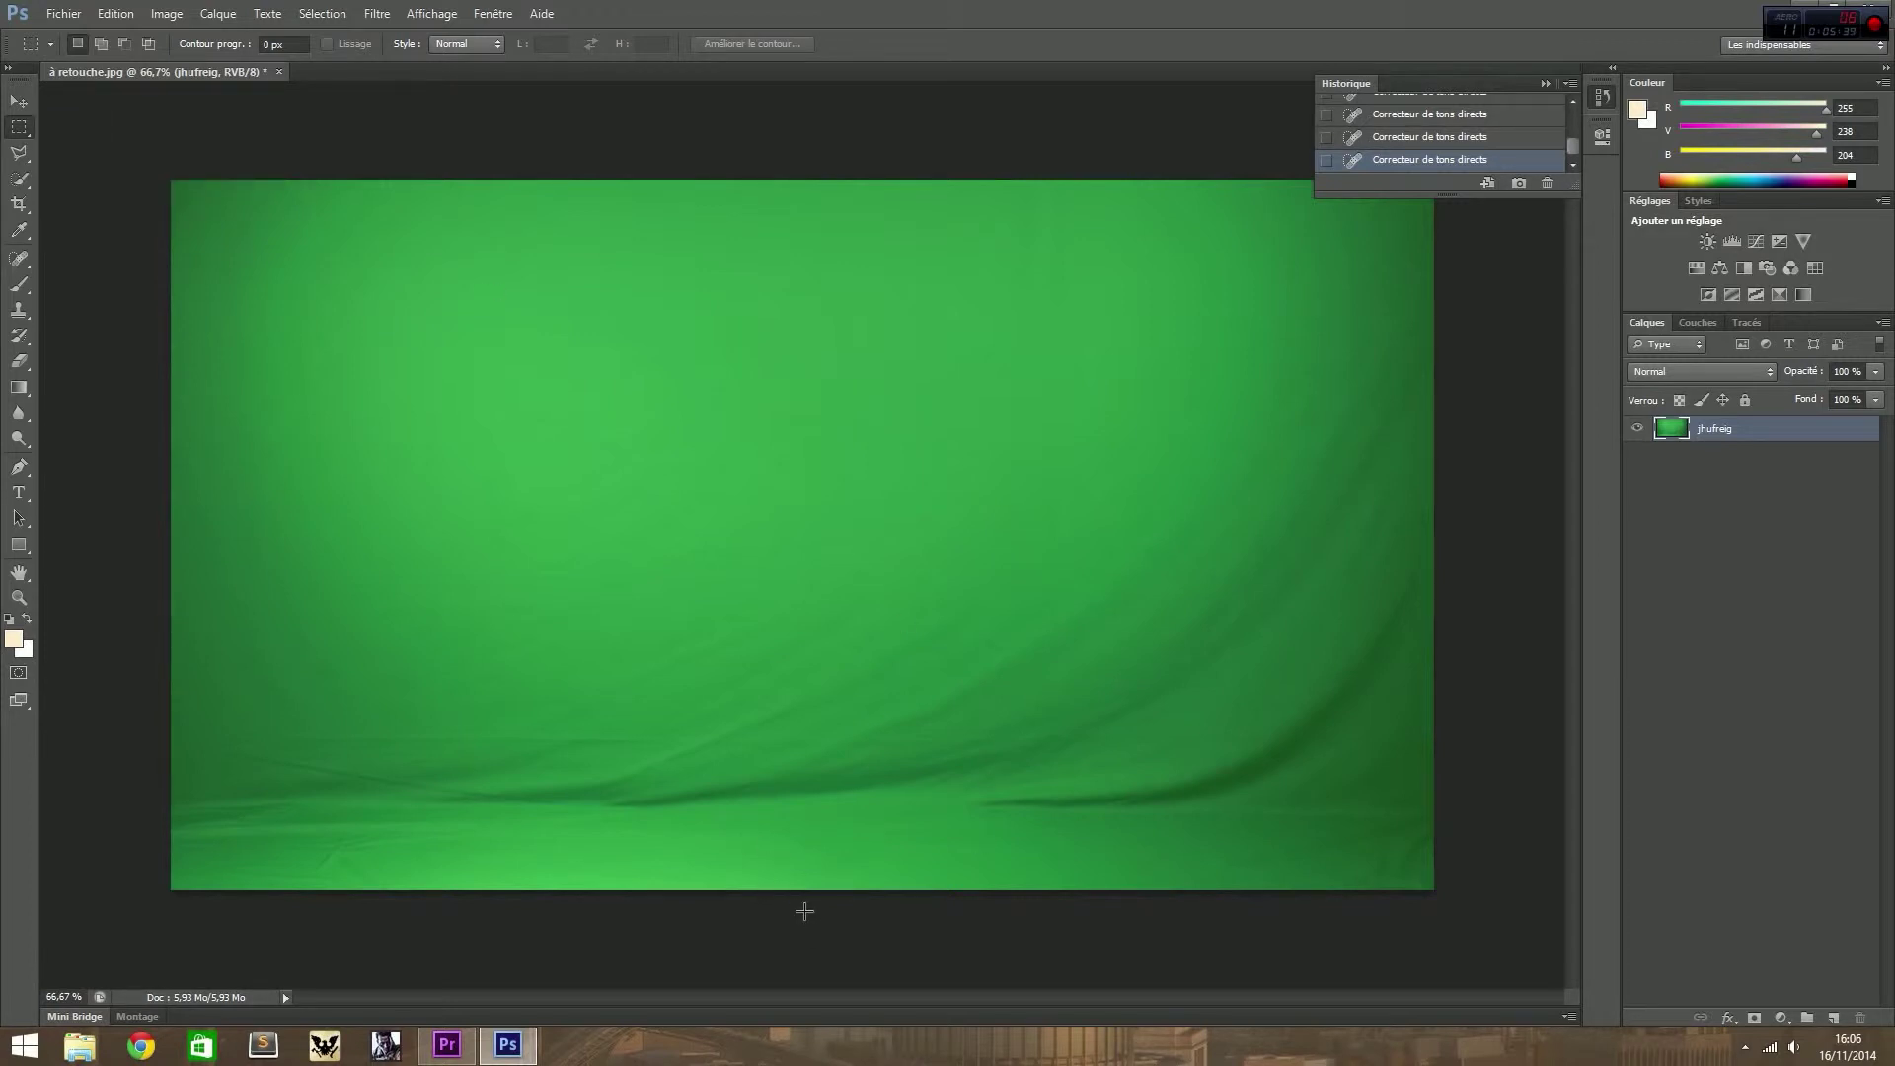
{"action": "left_click_drag", "start_coordinate": [815, 822], "coordinate": [875, 899]}
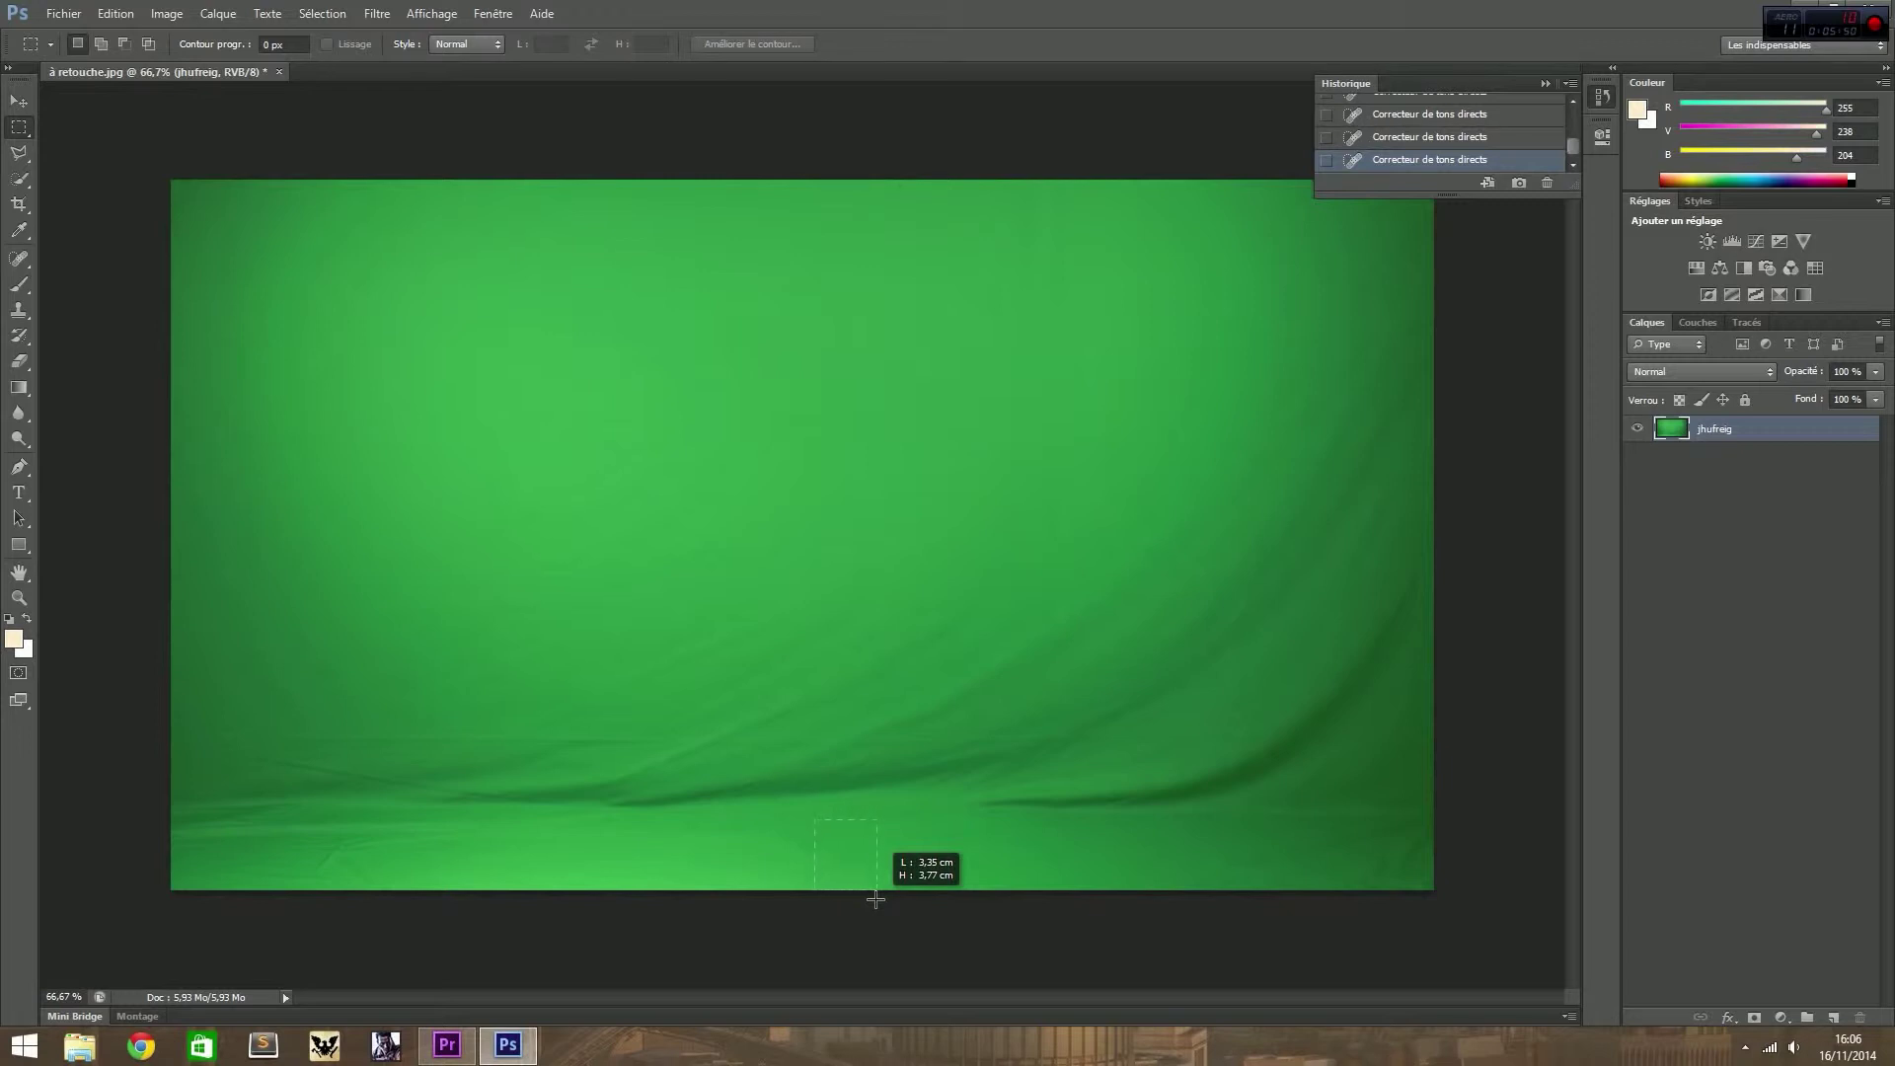
{"action": "left_click_drag", "start_coordinate": [875, 899], "coordinate": [876, 897]}
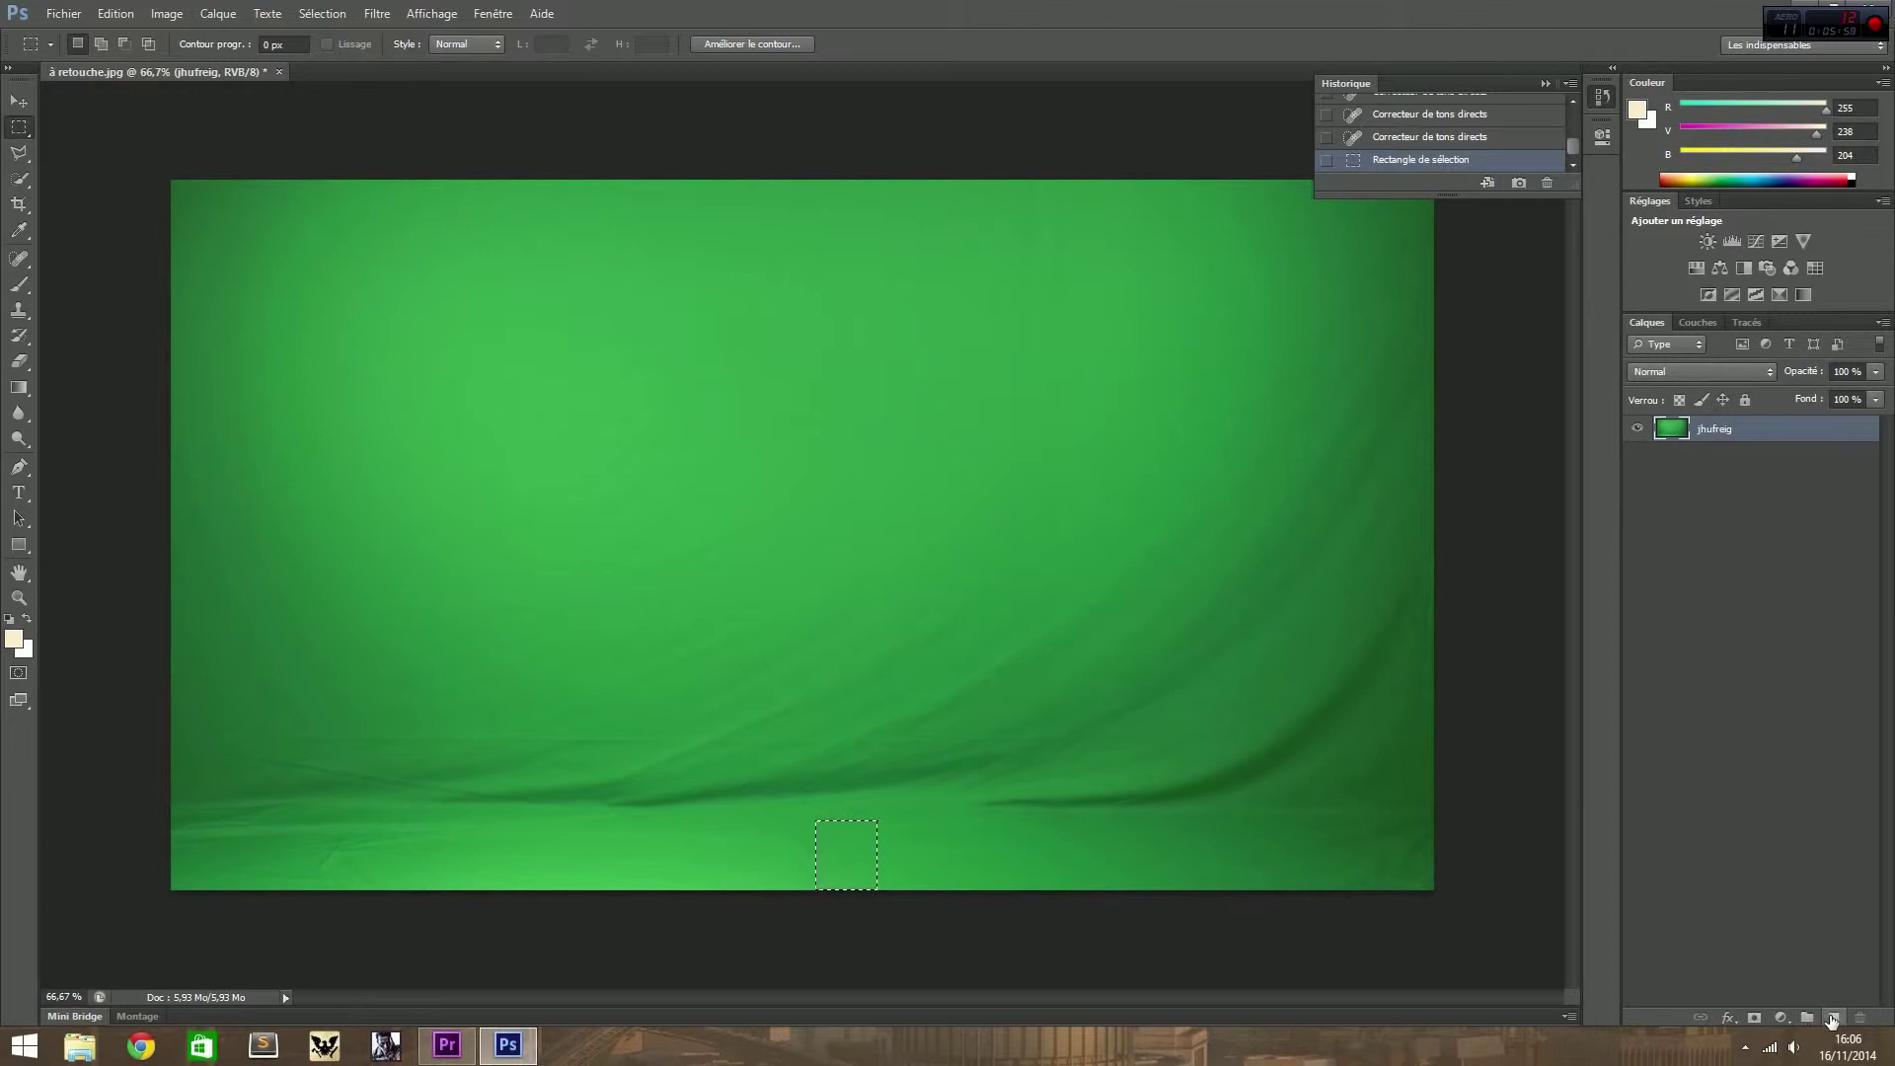
{"action": "left_click", "coordinate": [1830, 1017]}
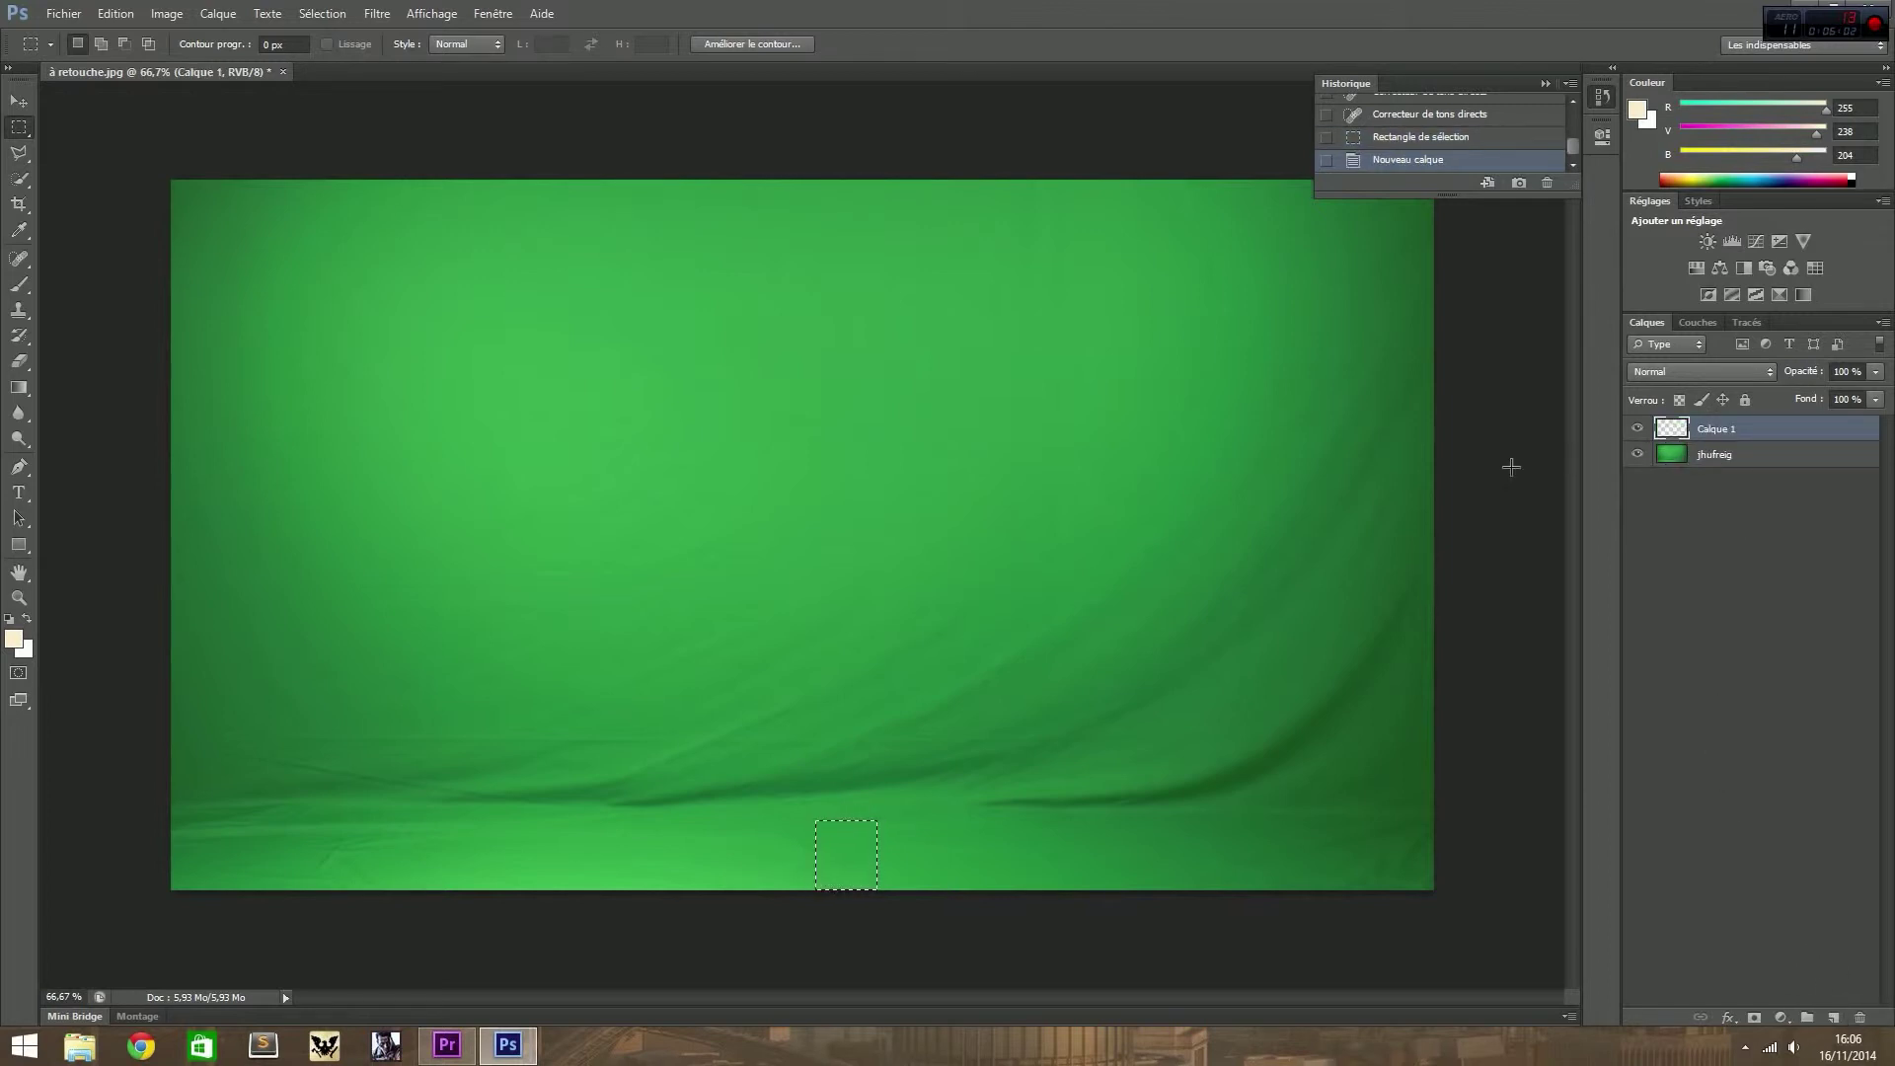
{"action": "key", "text": "ctrl+v"}
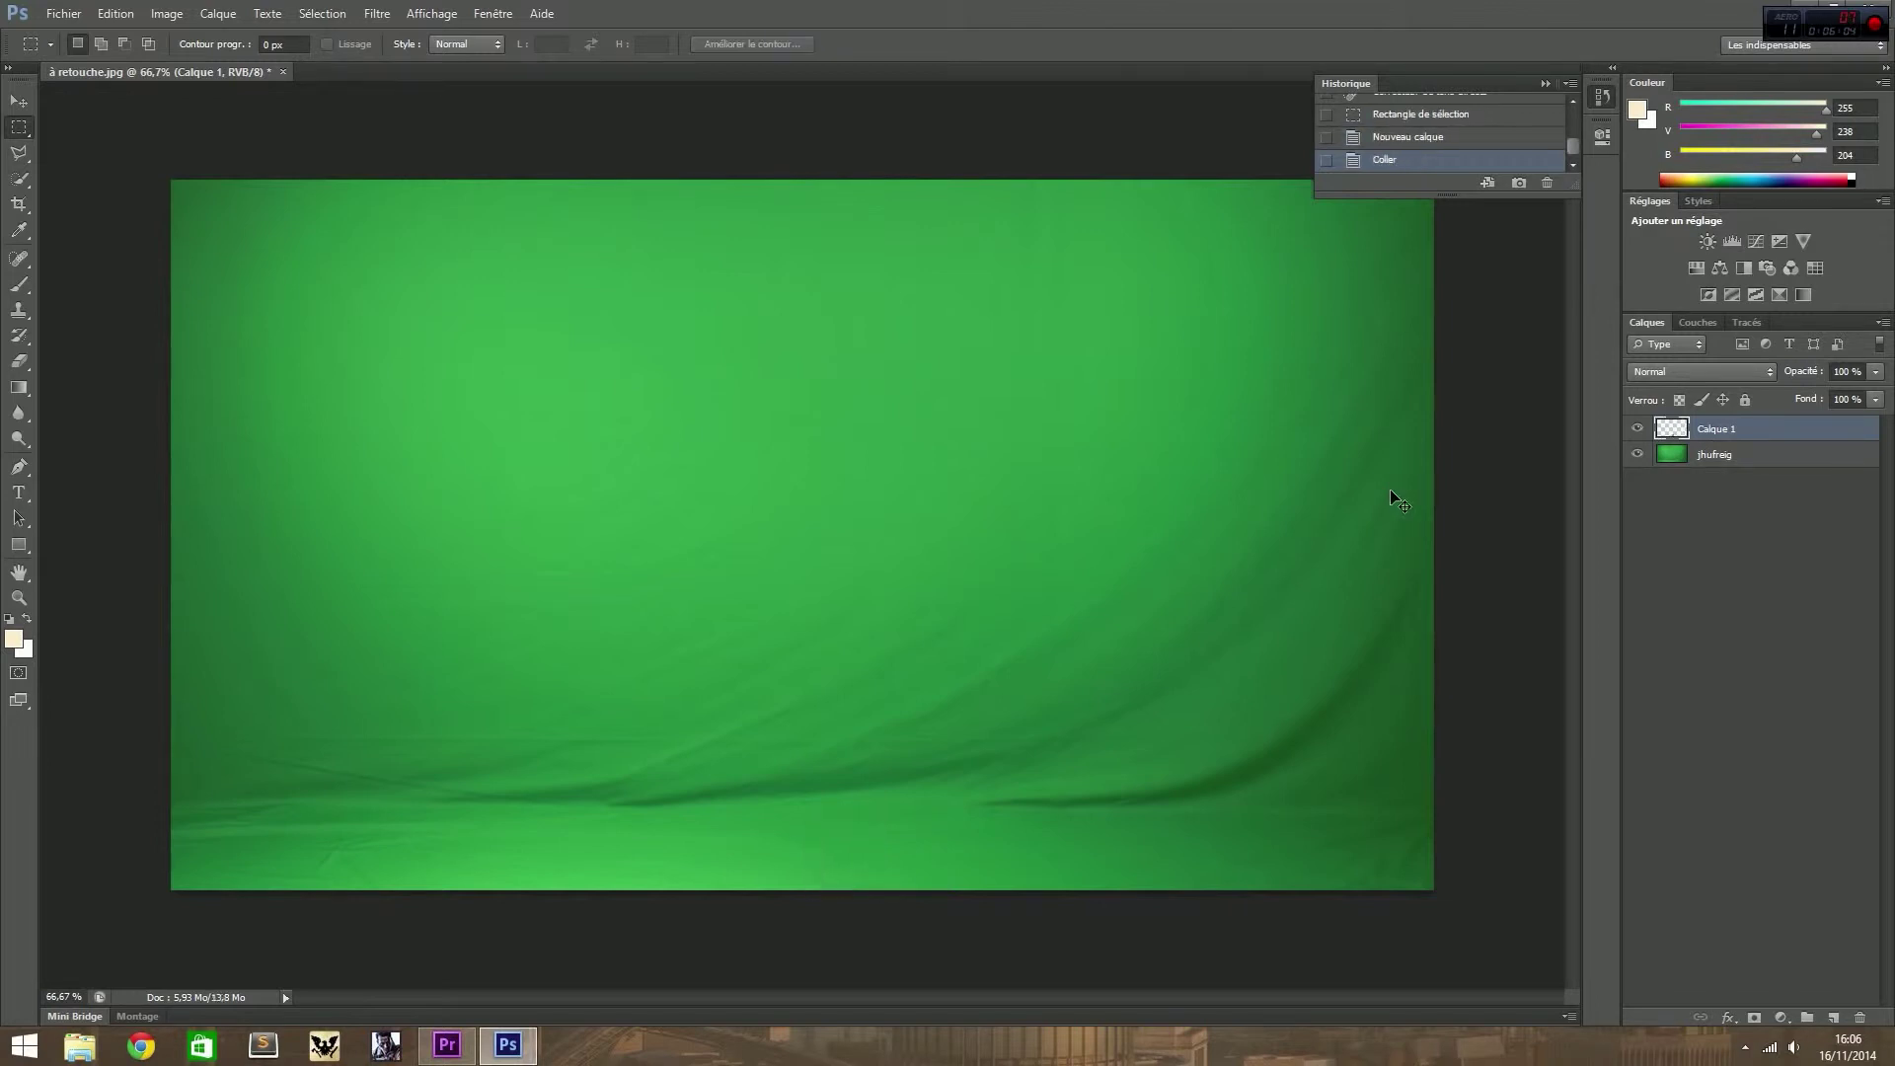
Step: Hide the jhufreig backdrop layer to isolate the green patch, and delete that backdrop layer
{"action": "left_click", "coordinate": [1636, 454]}
{"action": "left_click", "coordinate": [1637, 454]}
{"action": "left_click", "coordinate": [1735, 464]}
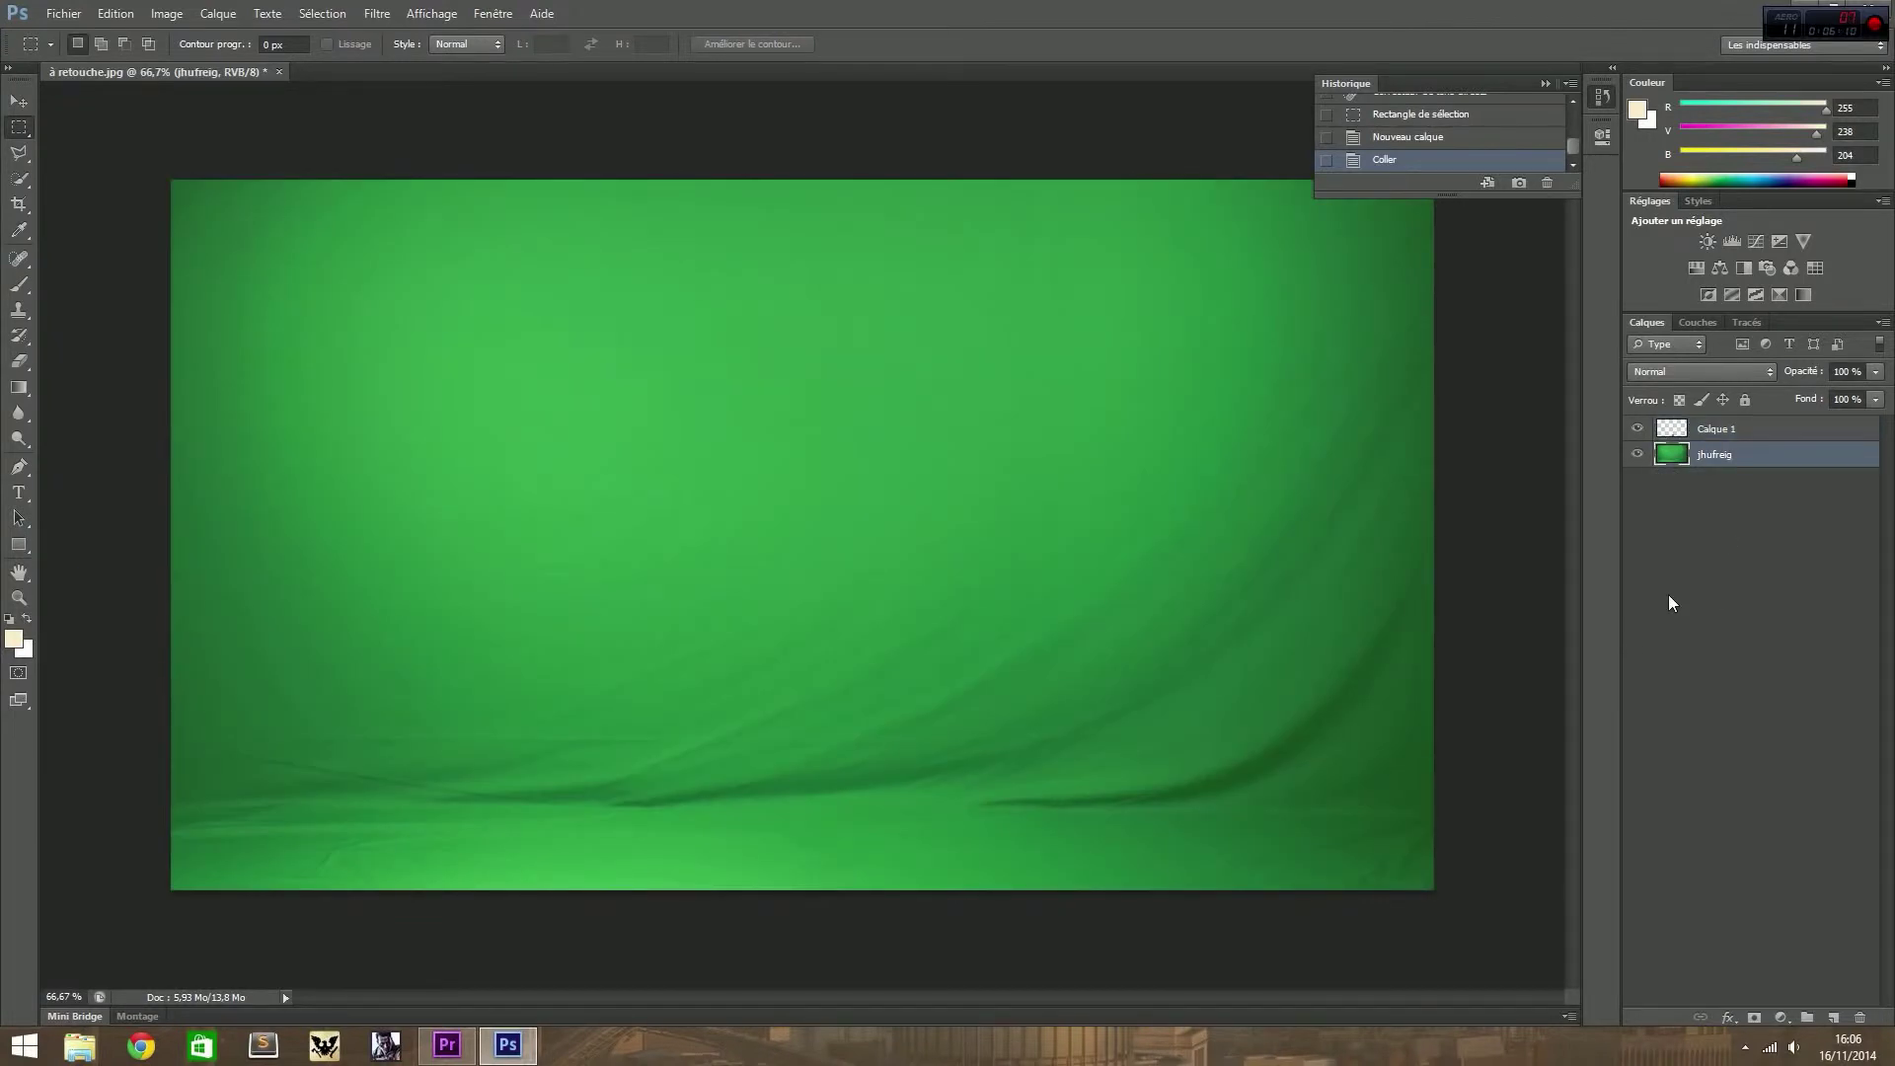
{"action": "left_click", "coordinate": [1637, 454]}
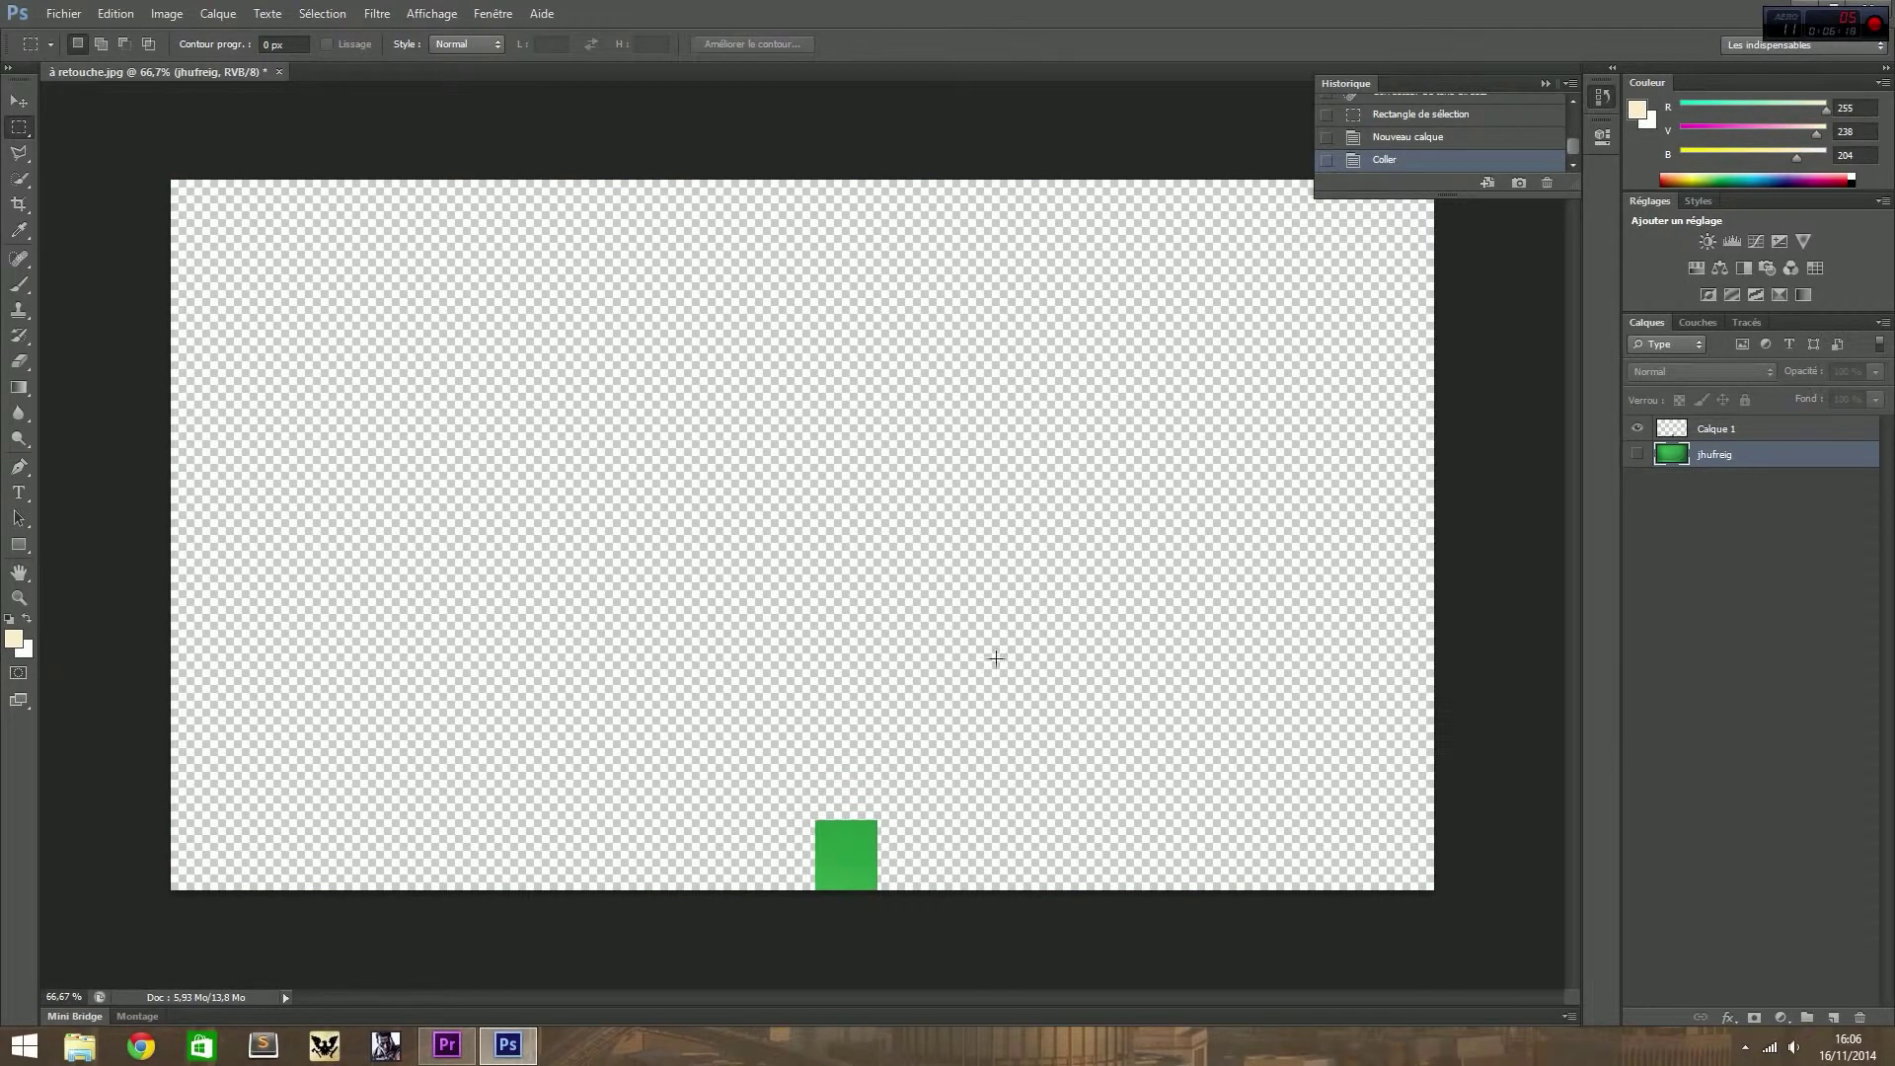
{"action": "key", "text": "Delete"}
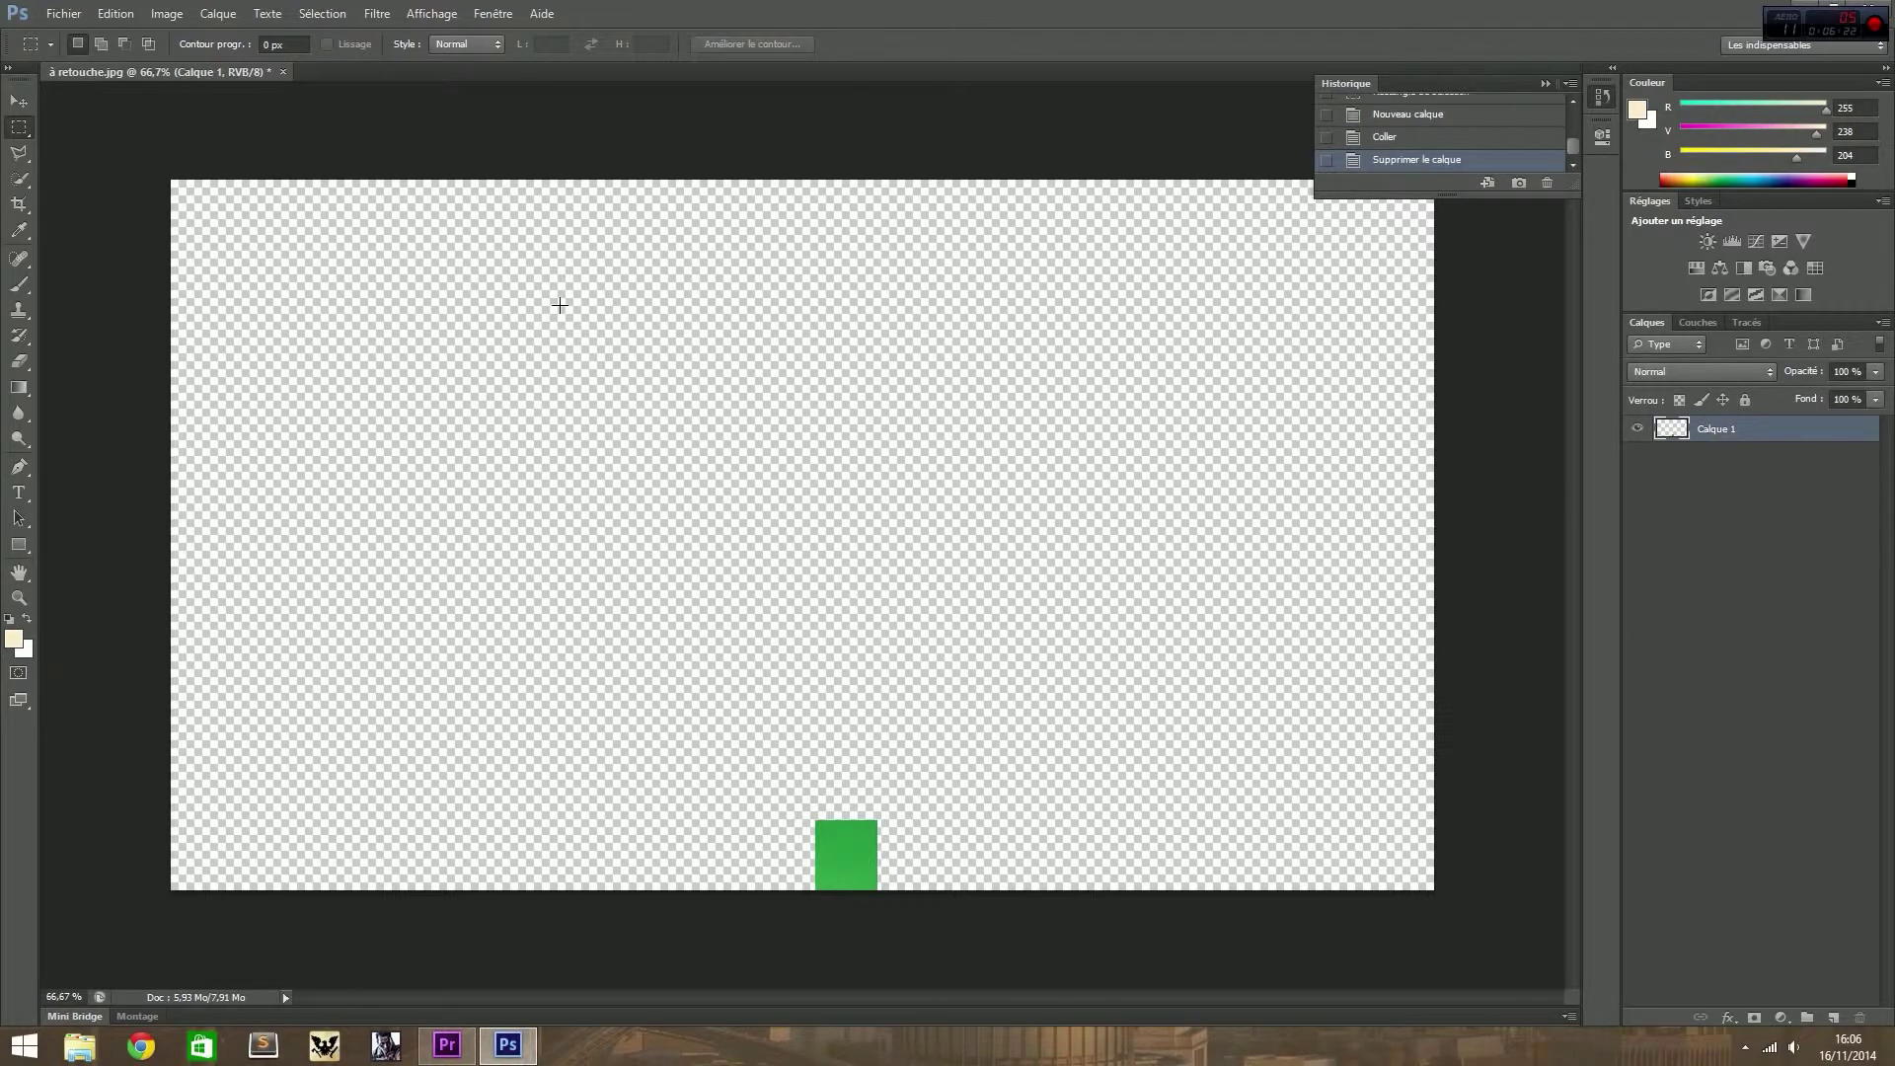
Step: Save the isolated patch to the desktop as the PNG copy à retouche.png with Sans/Rapide compression and no interlacing
{"action": "key", "text": "ctrl+shift+s"}
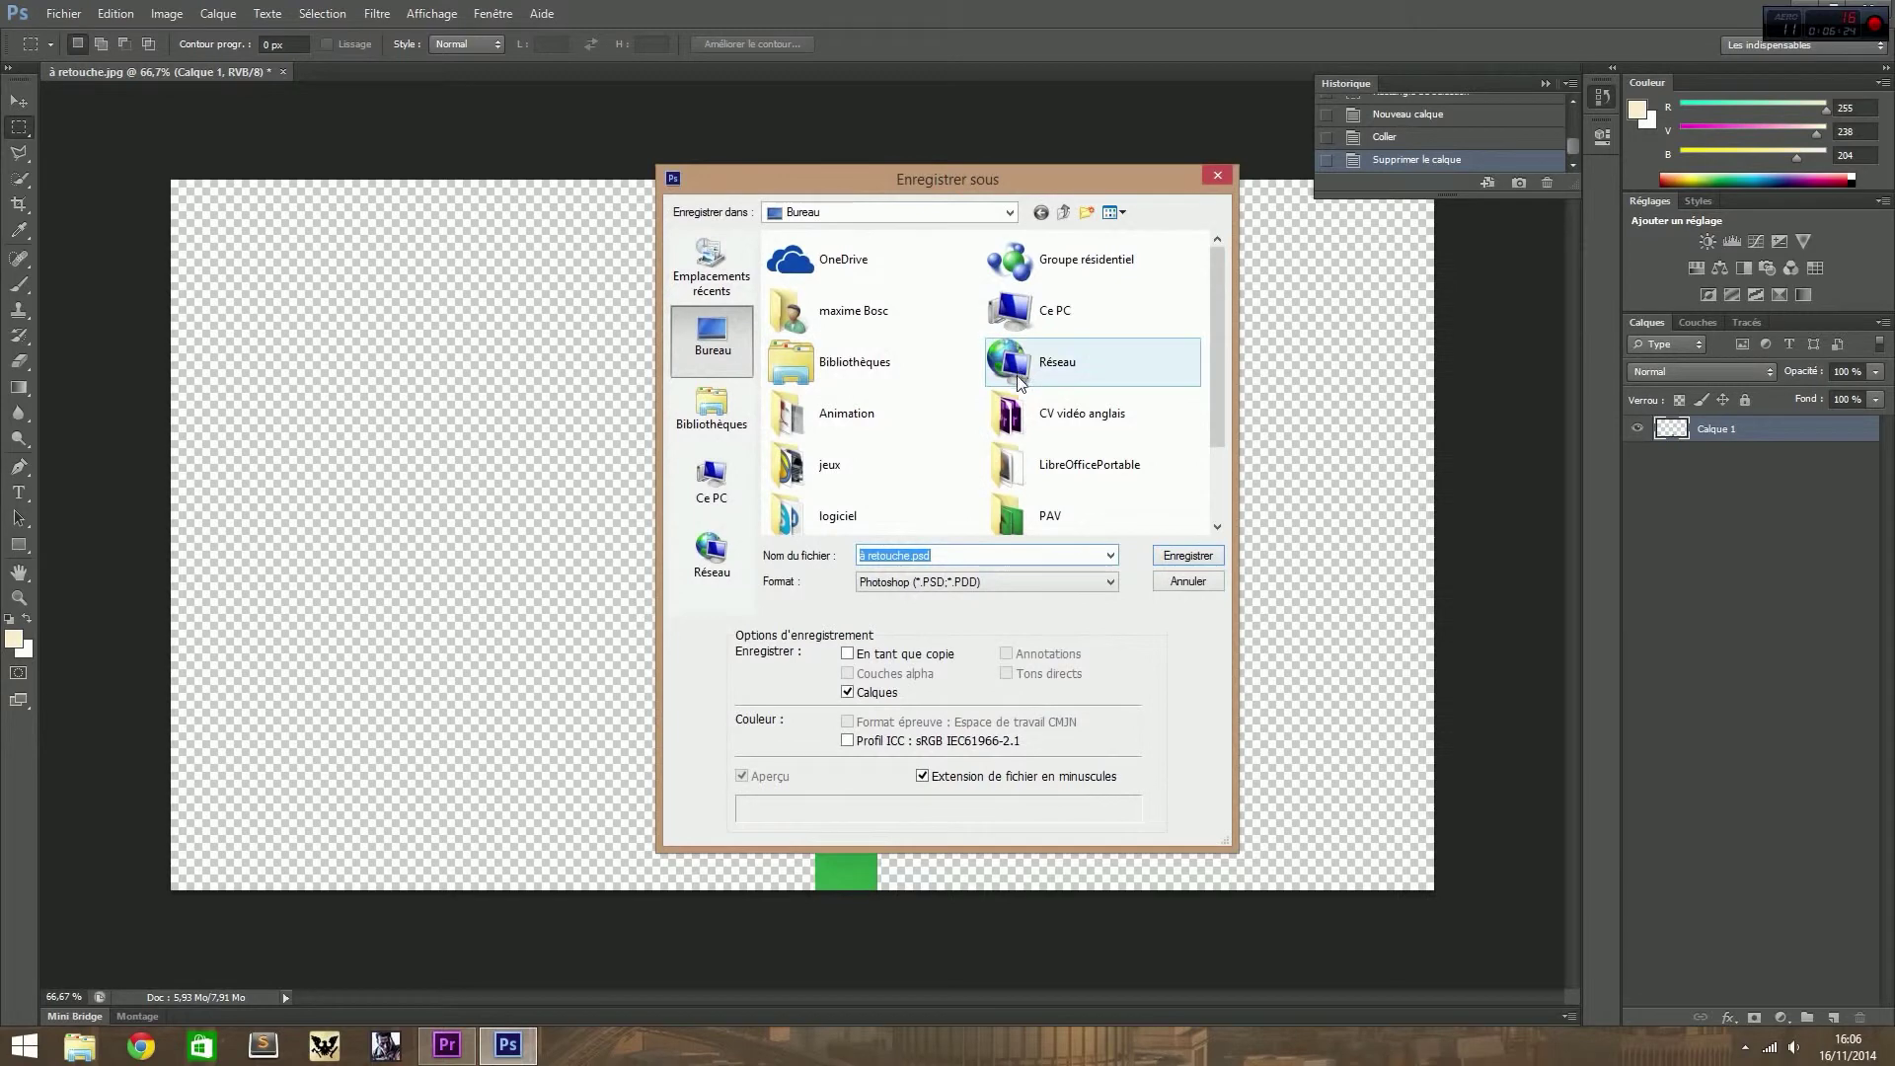
{"action": "left_click", "coordinate": [1217, 176]}
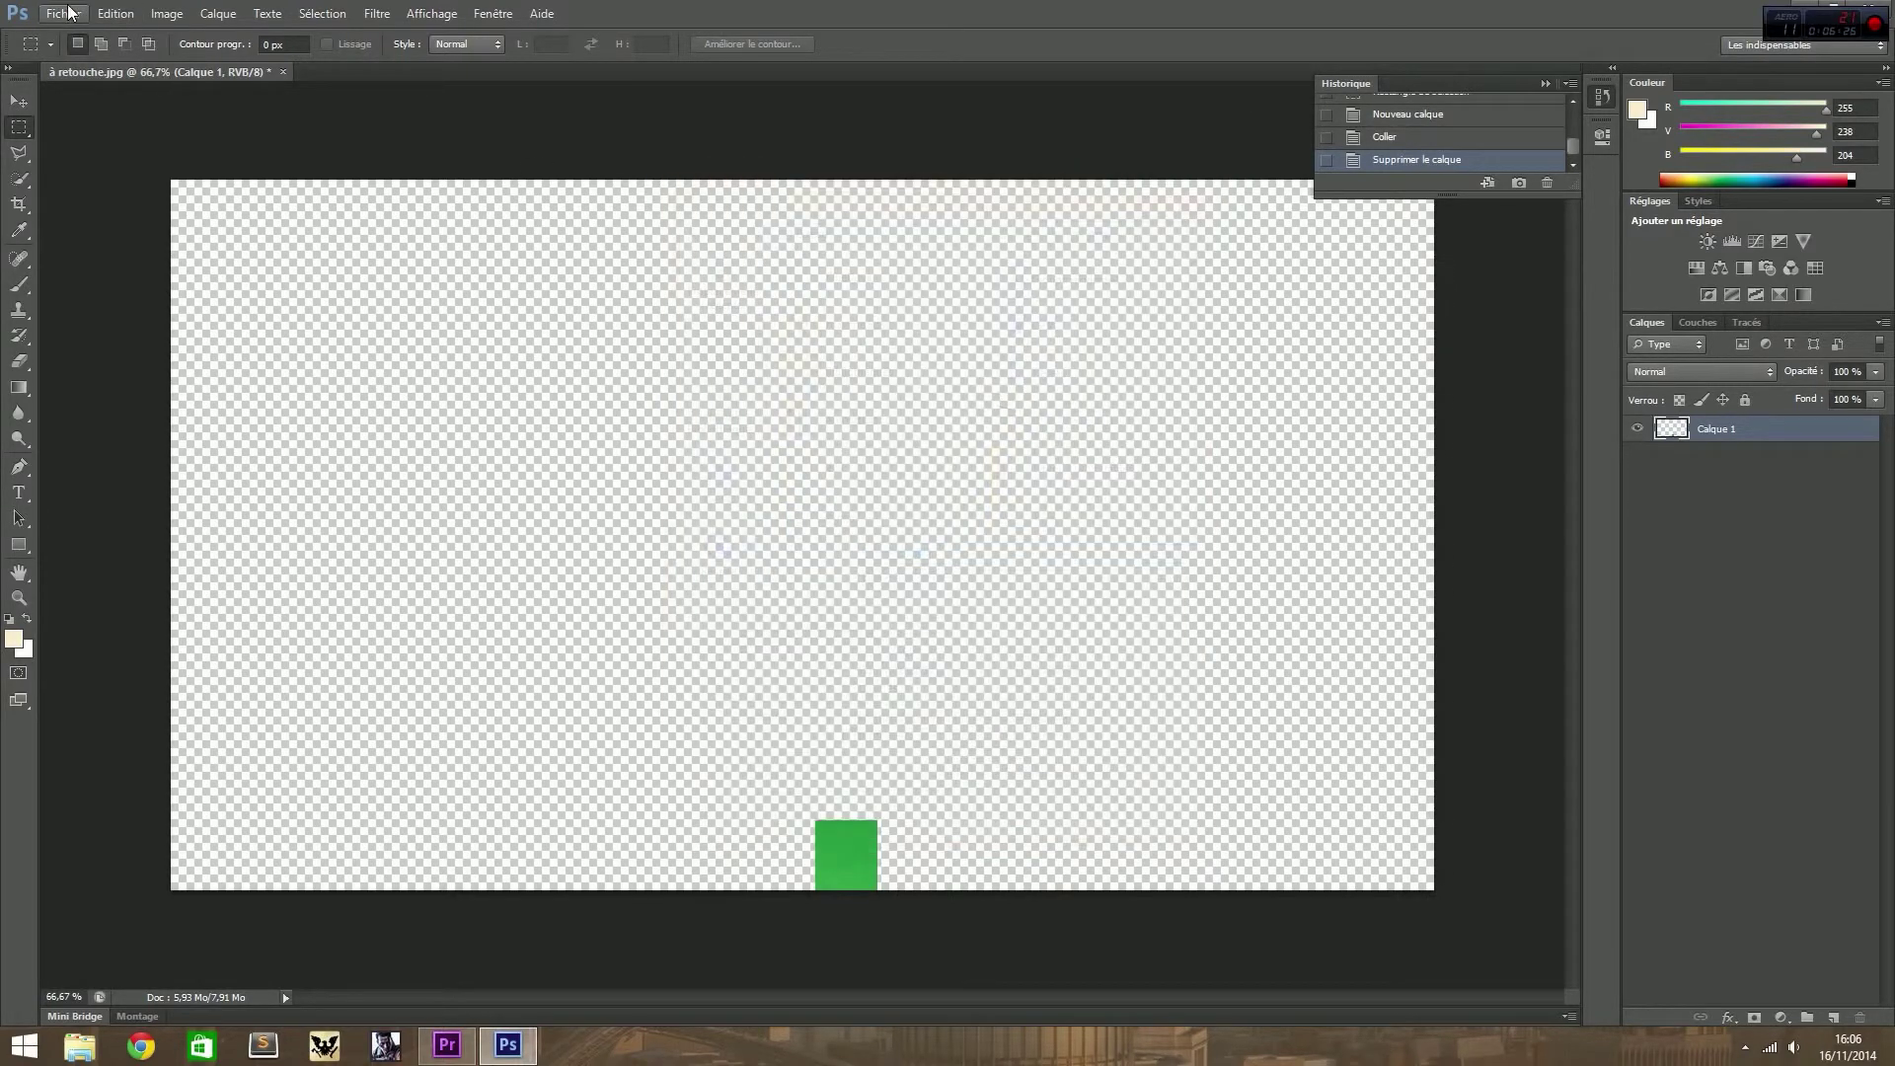
{"action": "left_click", "coordinate": [63, 13]}
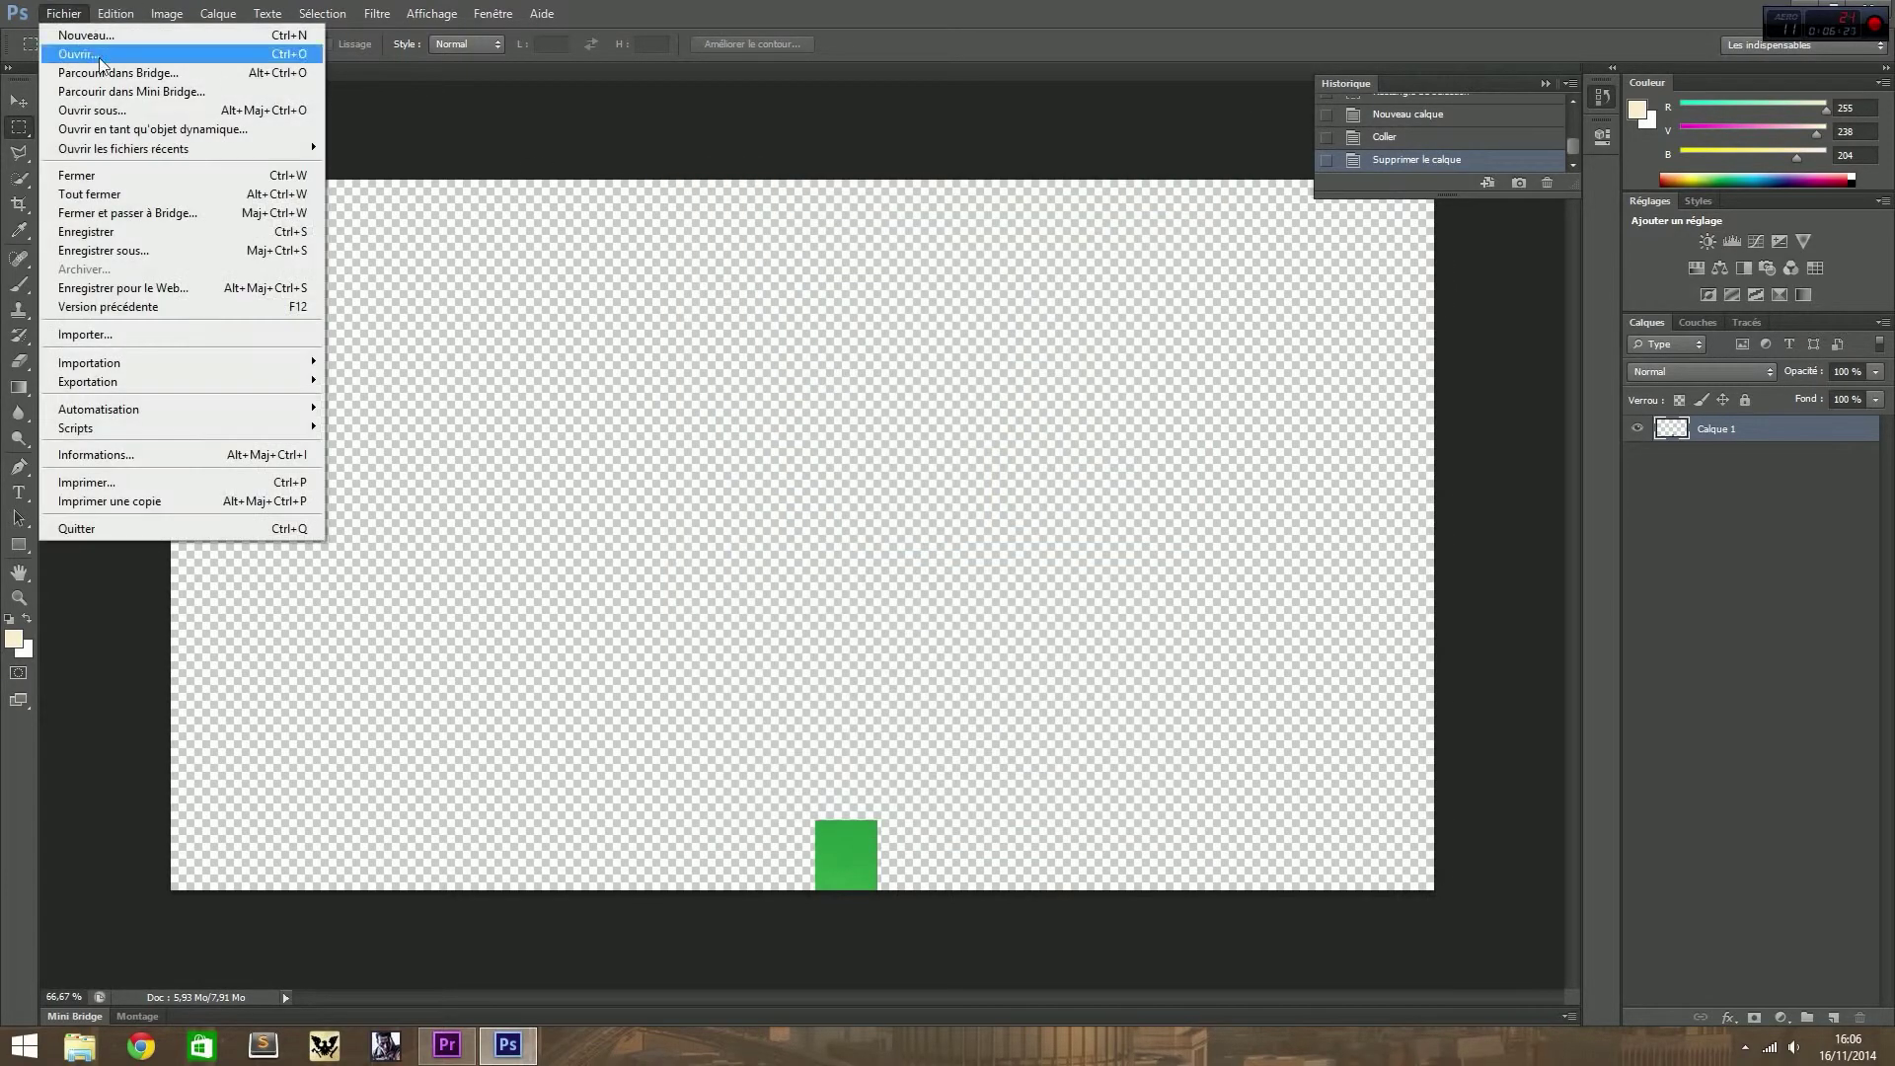
{"action": "left_click", "coordinate": [95, 247]}
{"action": "left_click", "coordinate": [1016, 582]}
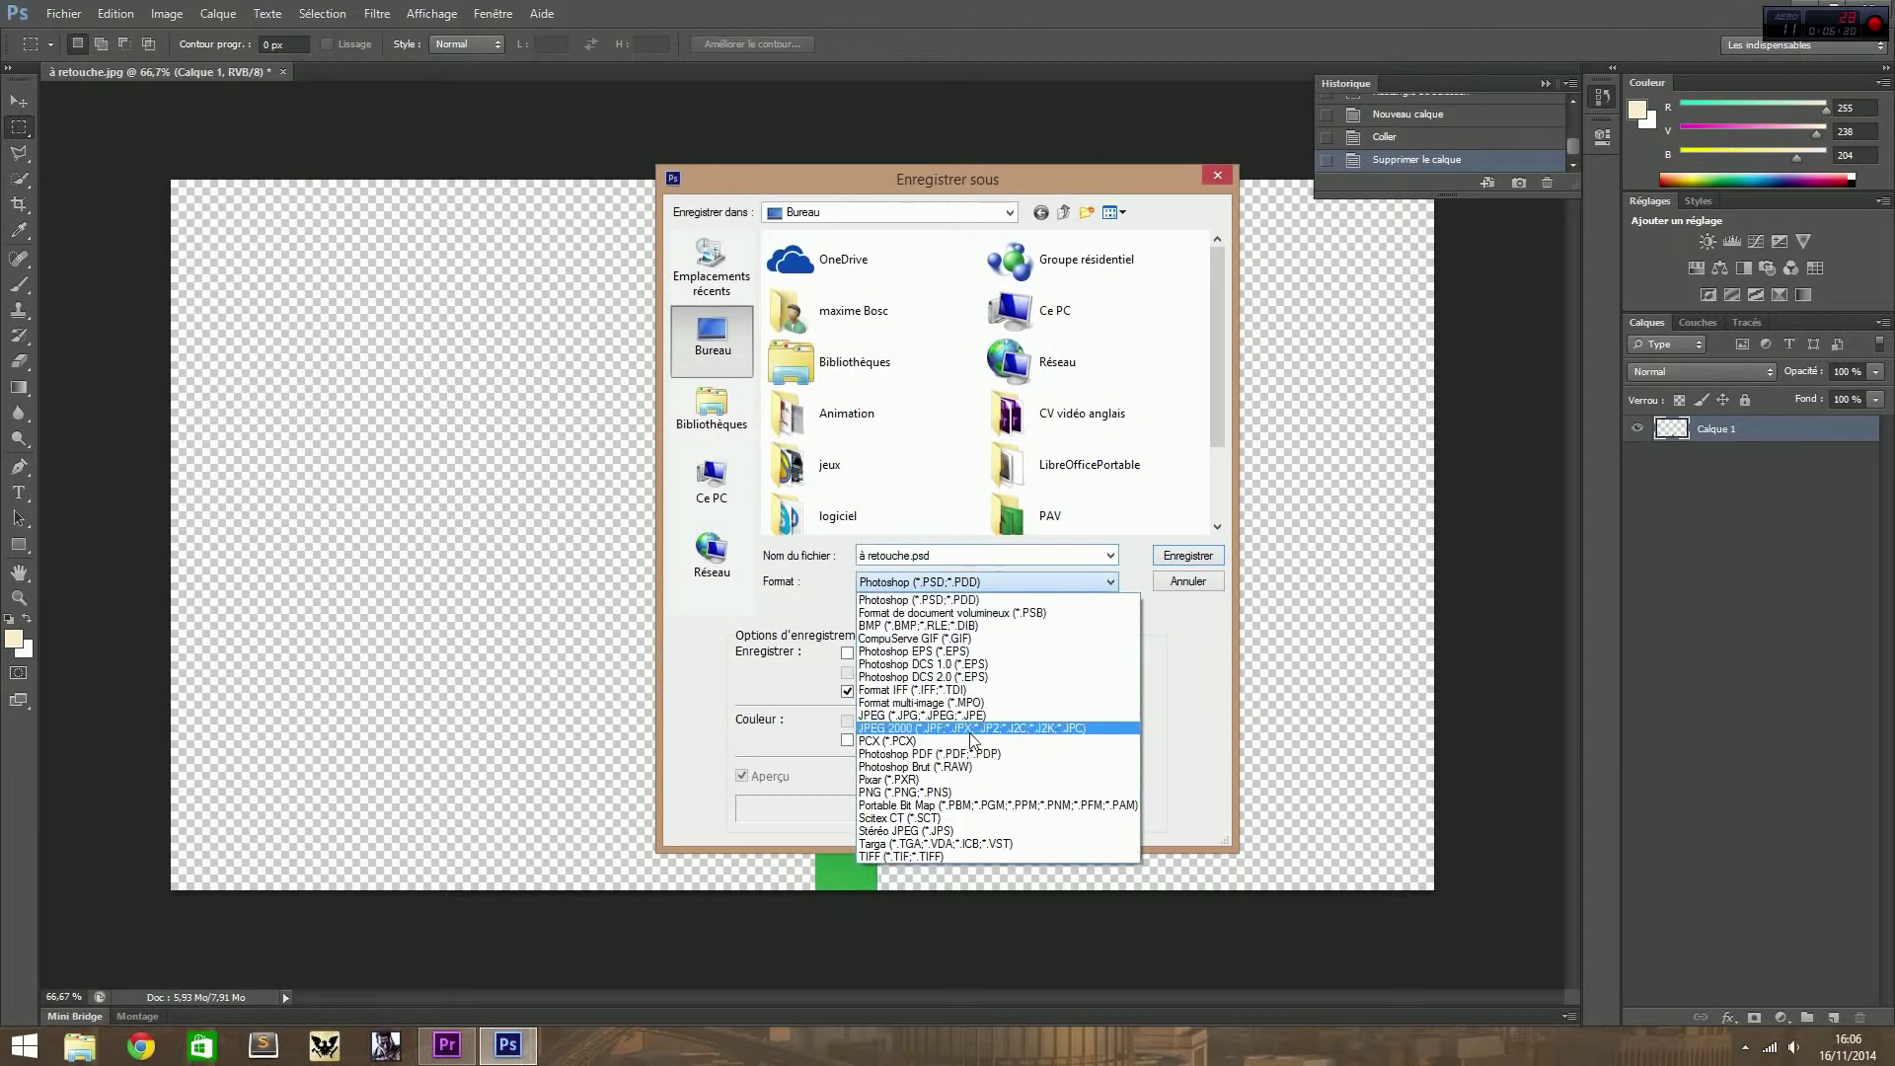
{"action": "left_click", "coordinate": [892, 793]}
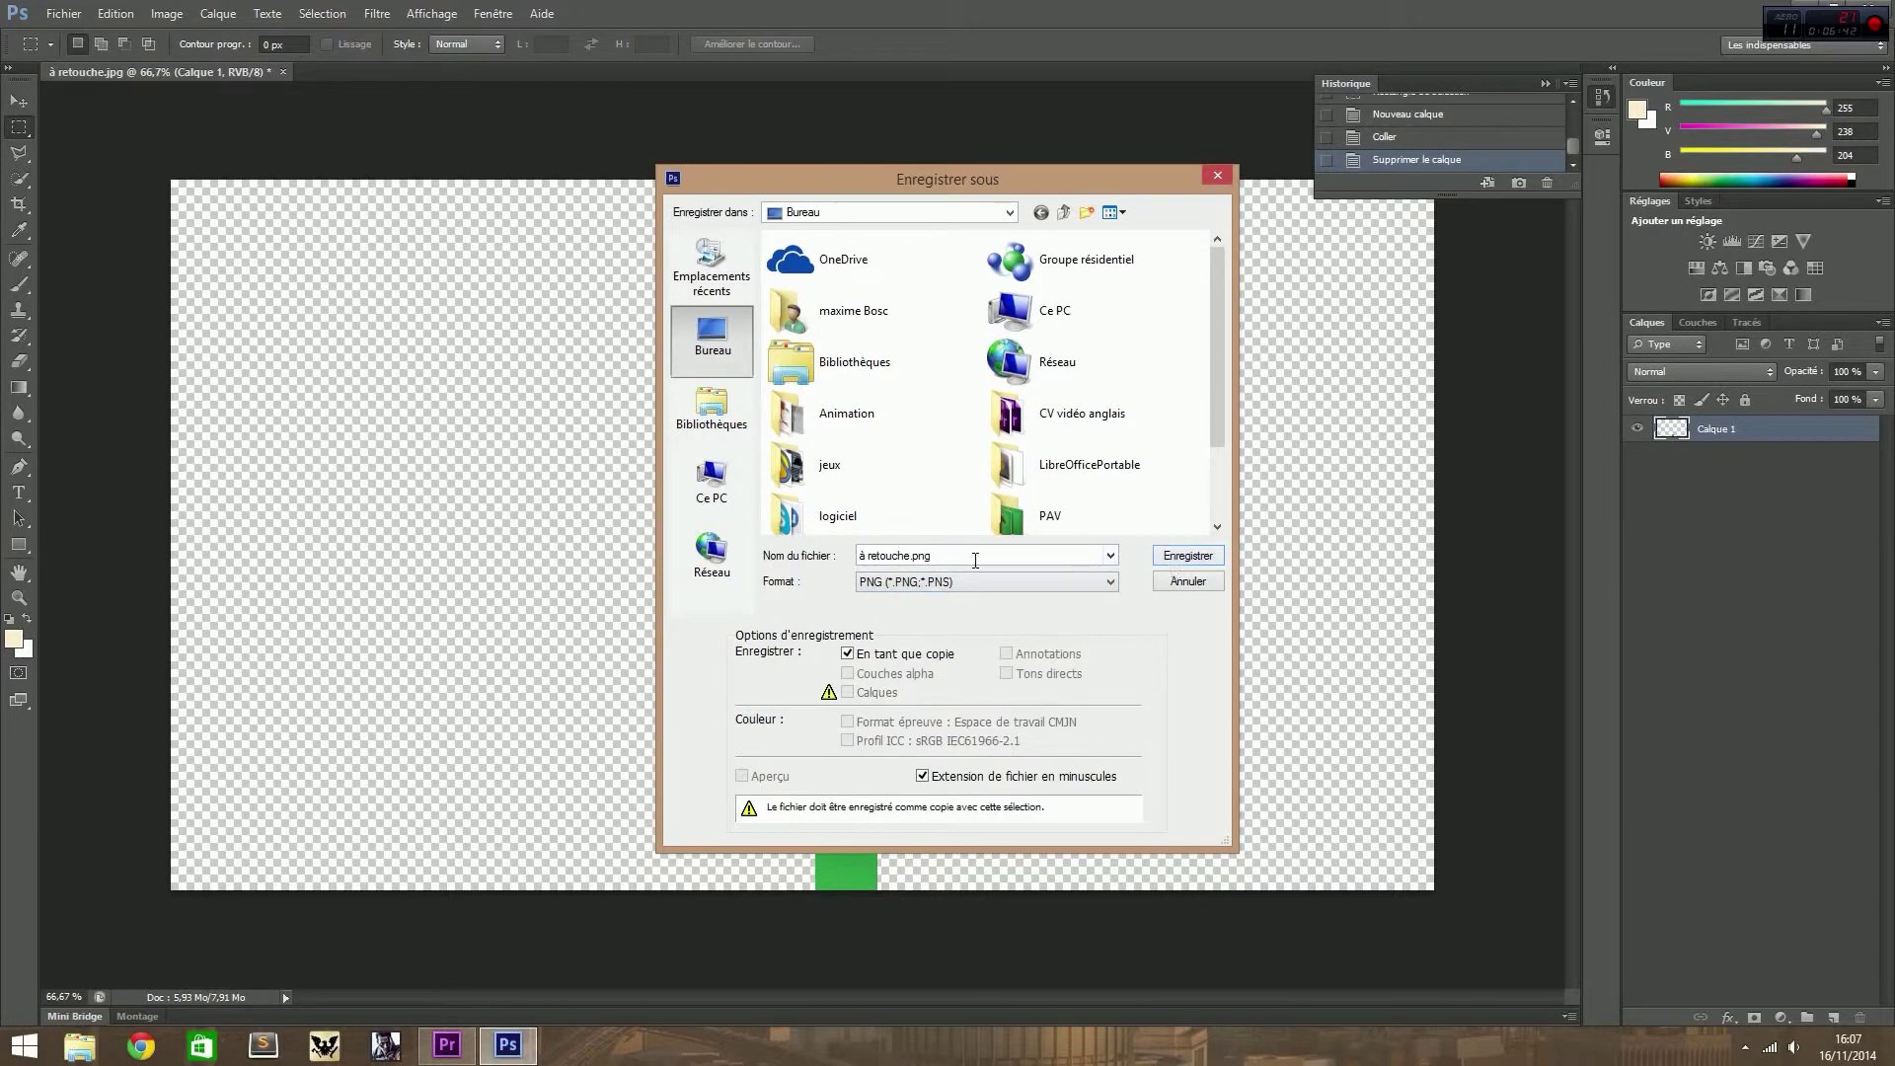
{"action": "left_click", "coordinate": [1188, 557]}
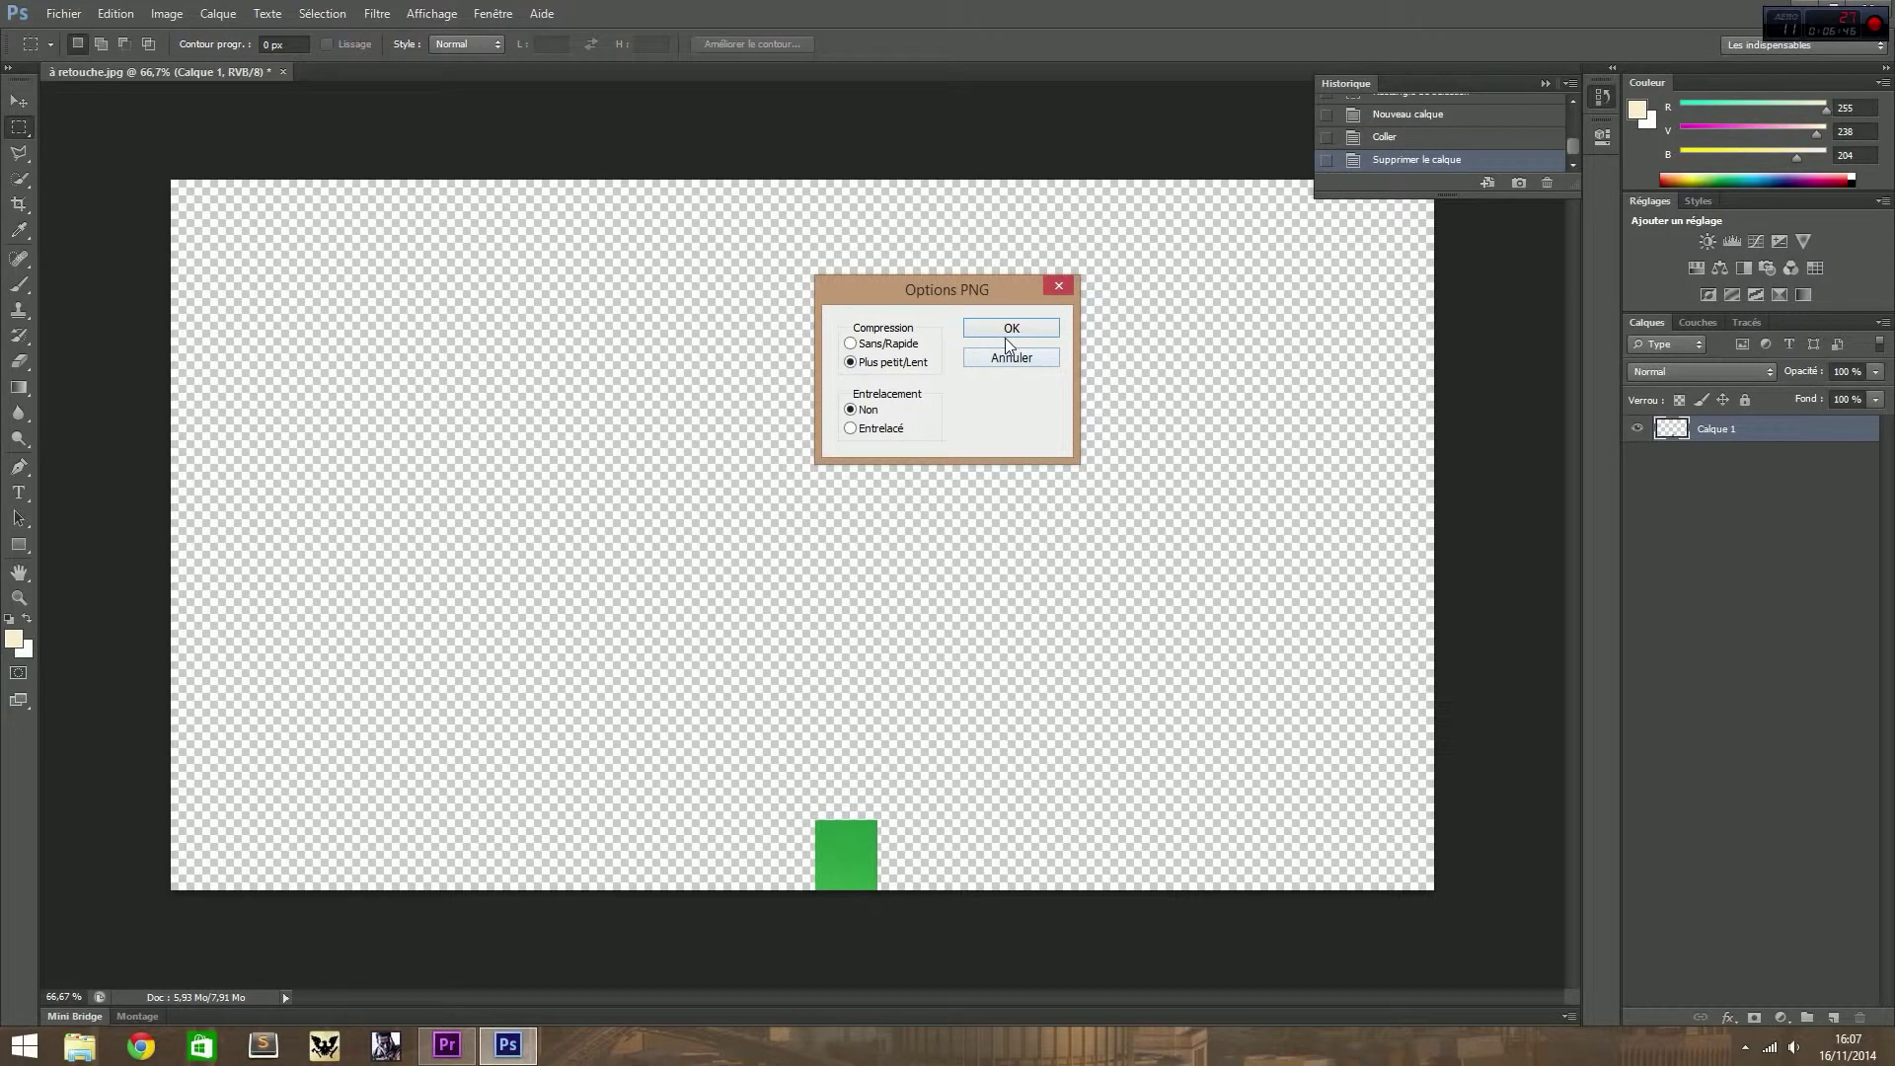
{"action": "left_click", "coordinate": [884, 348]}
{"action": "left_click", "coordinate": [981, 334]}
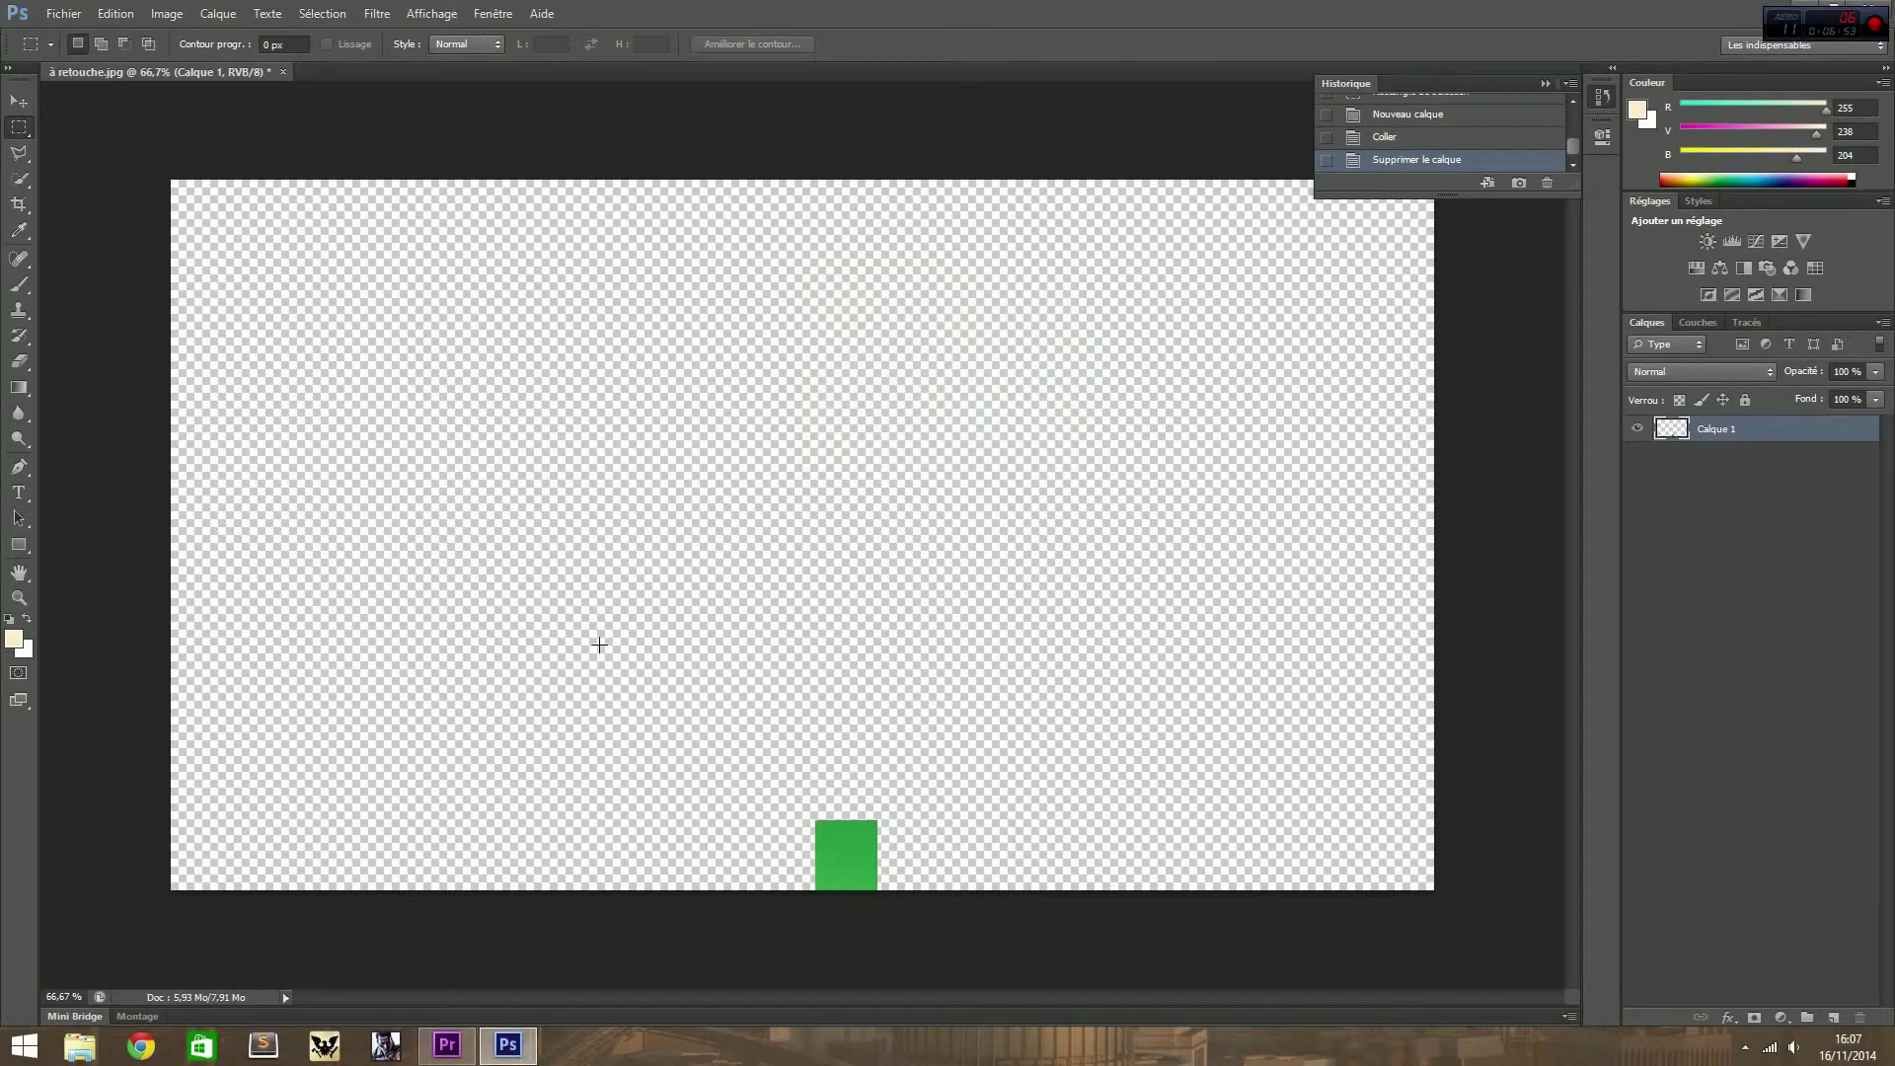
Step: Switch to Premiere Pro and delete the item beside Séquence 01 from the project
{"action": "key", "text": "ctrl+shift+s"}
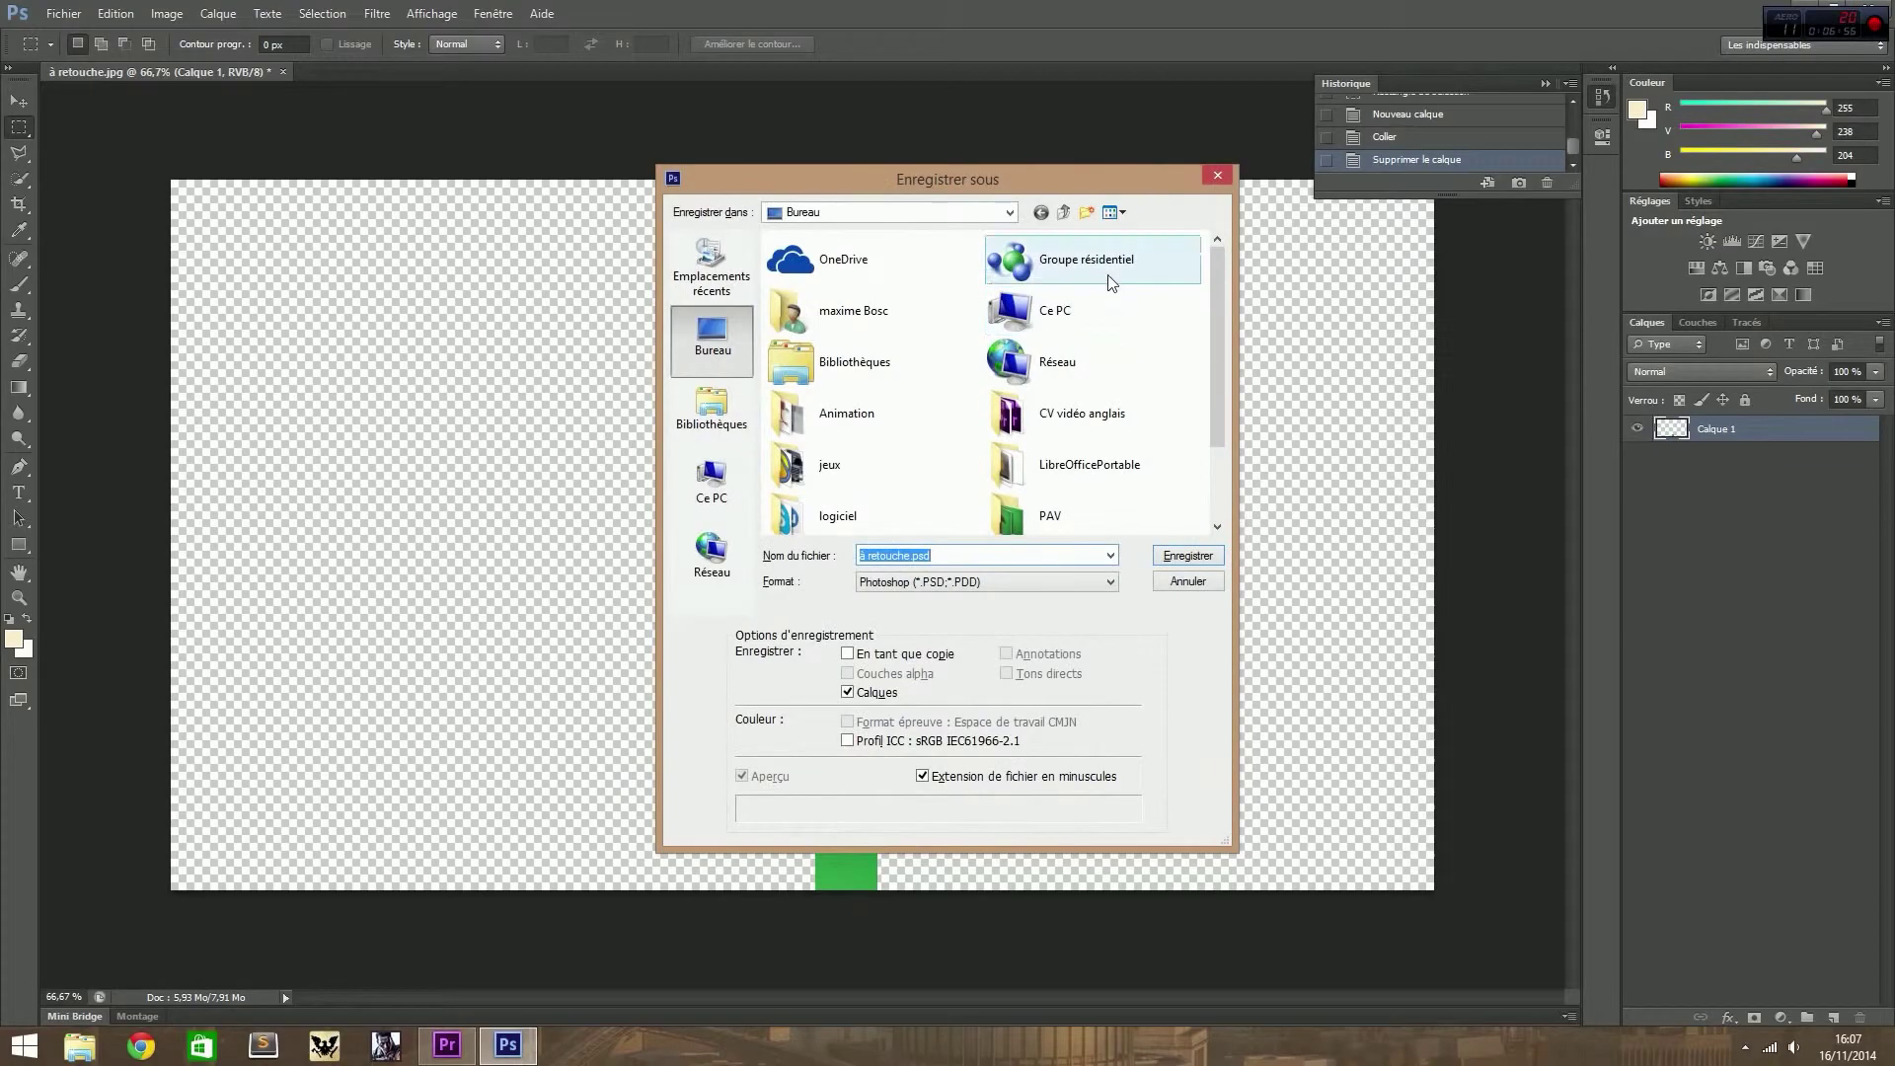
{"action": "left_click", "coordinate": [1217, 175]}
{"action": "left_click", "coordinate": [447, 1045]}
{"action": "left_click", "coordinate": [484, 869]}
{"action": "key", "text": "Delete"}
Step: Import à retouche.png from the desktop and place it at the start of track Vidéo 2 above the plan a retouché.MTS clip
{"action": "key", "text": "ctrl+i"}
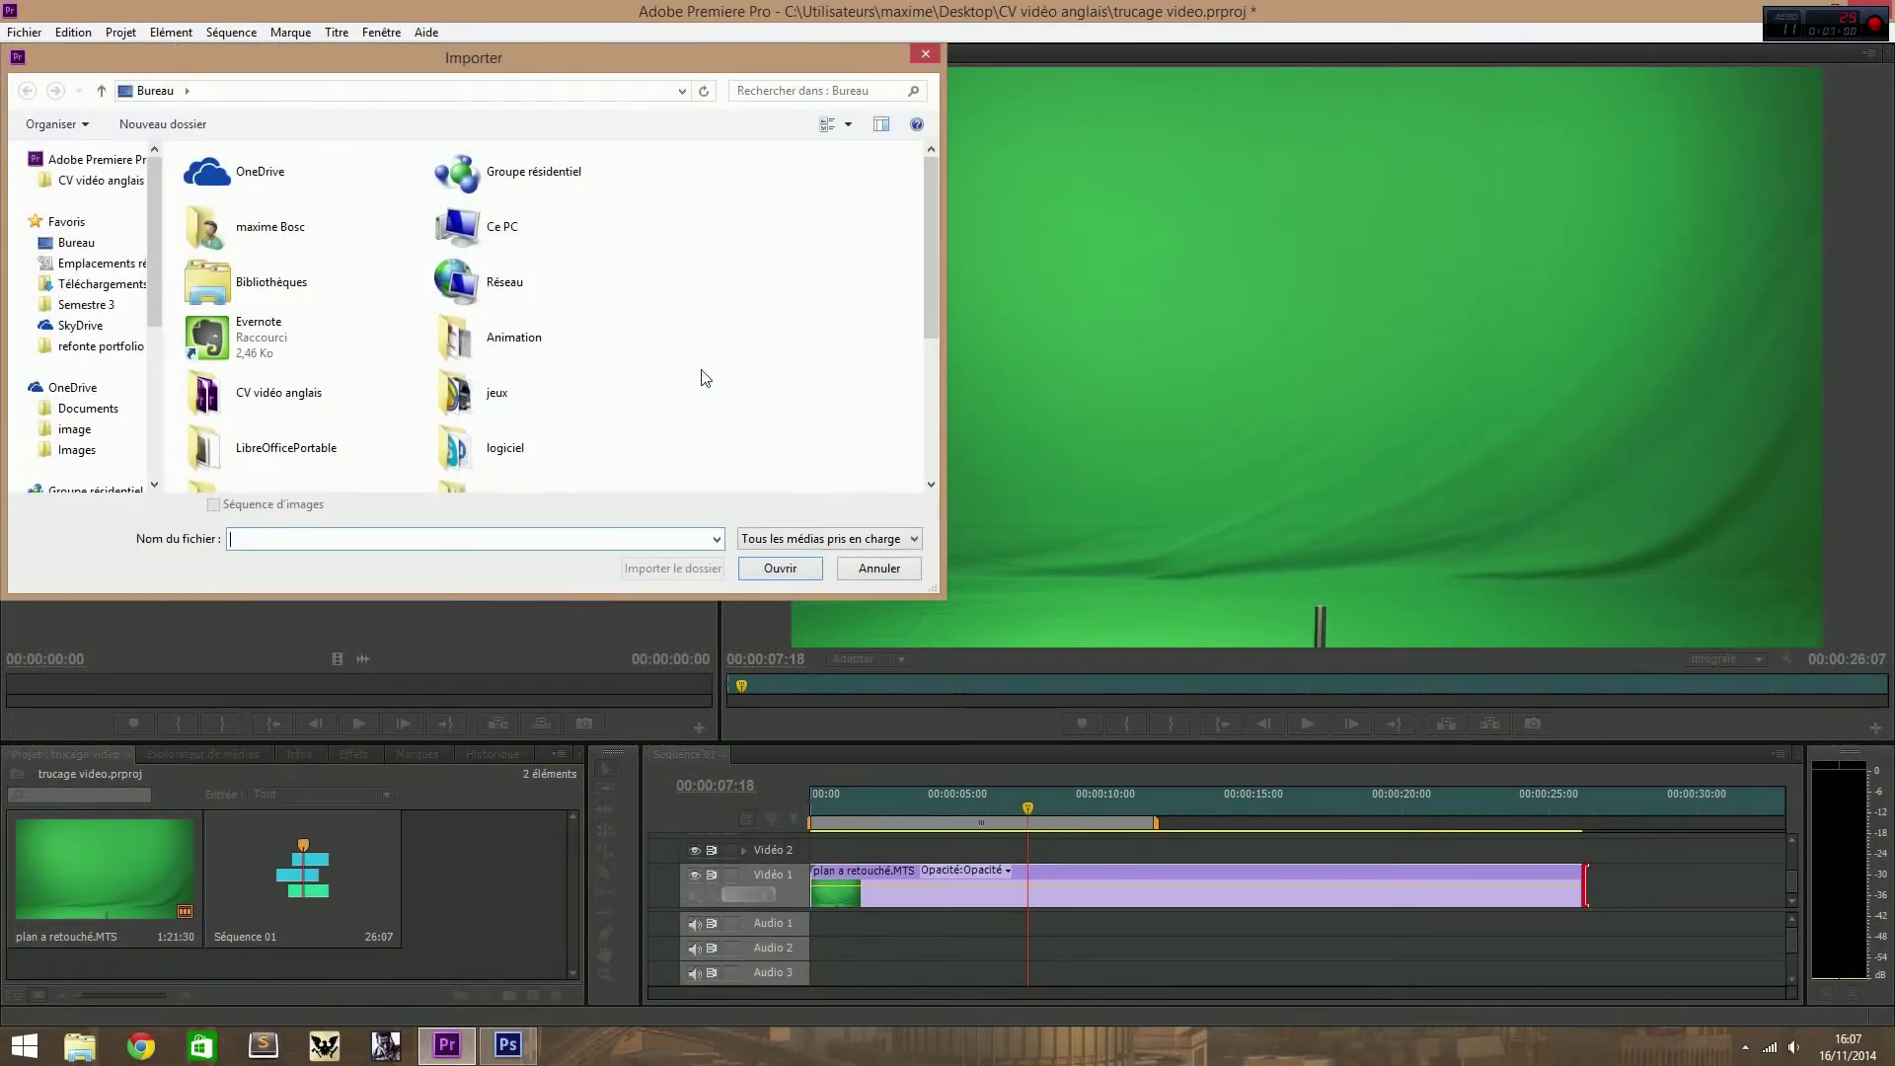
{"action": "scroll", "coordinate": [704, 378], "scroll_direction": "down", "scroll_amount": 3}
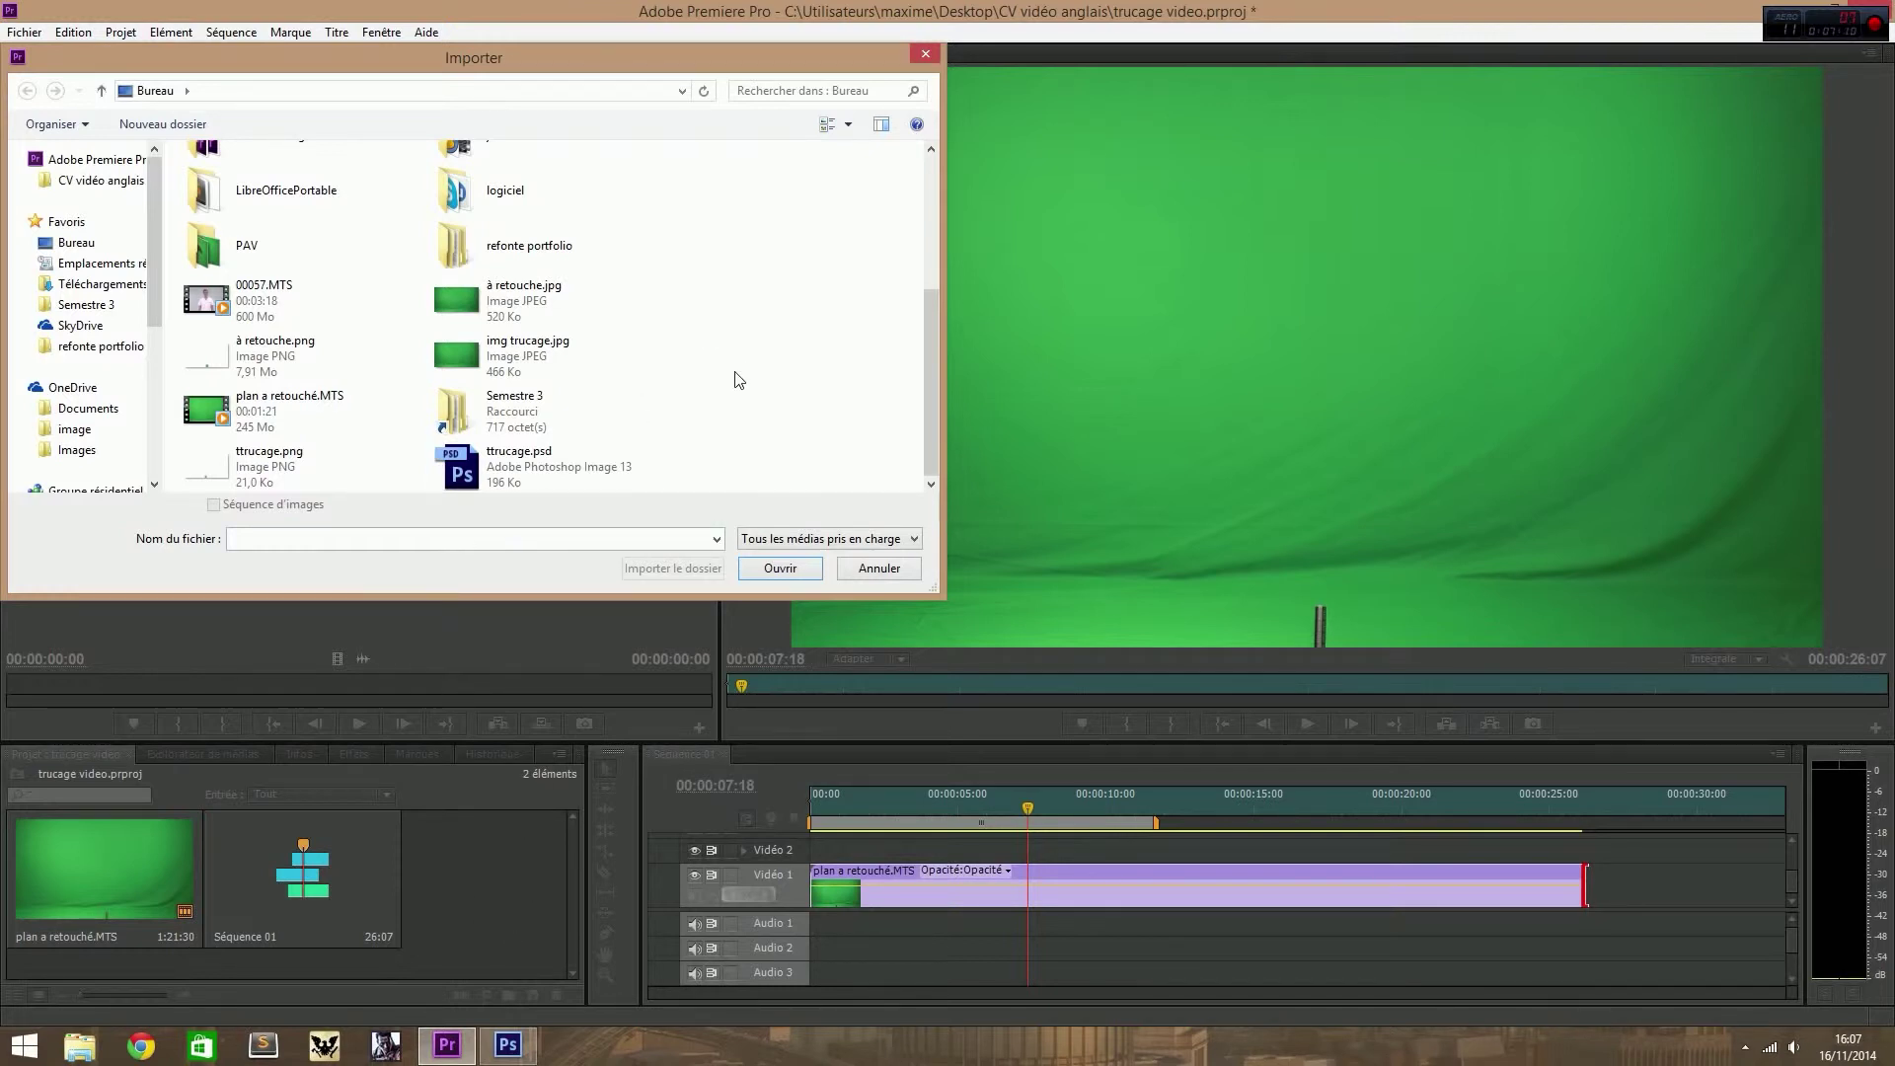
{"action": "left_click", "coordinate": [339, 355]}
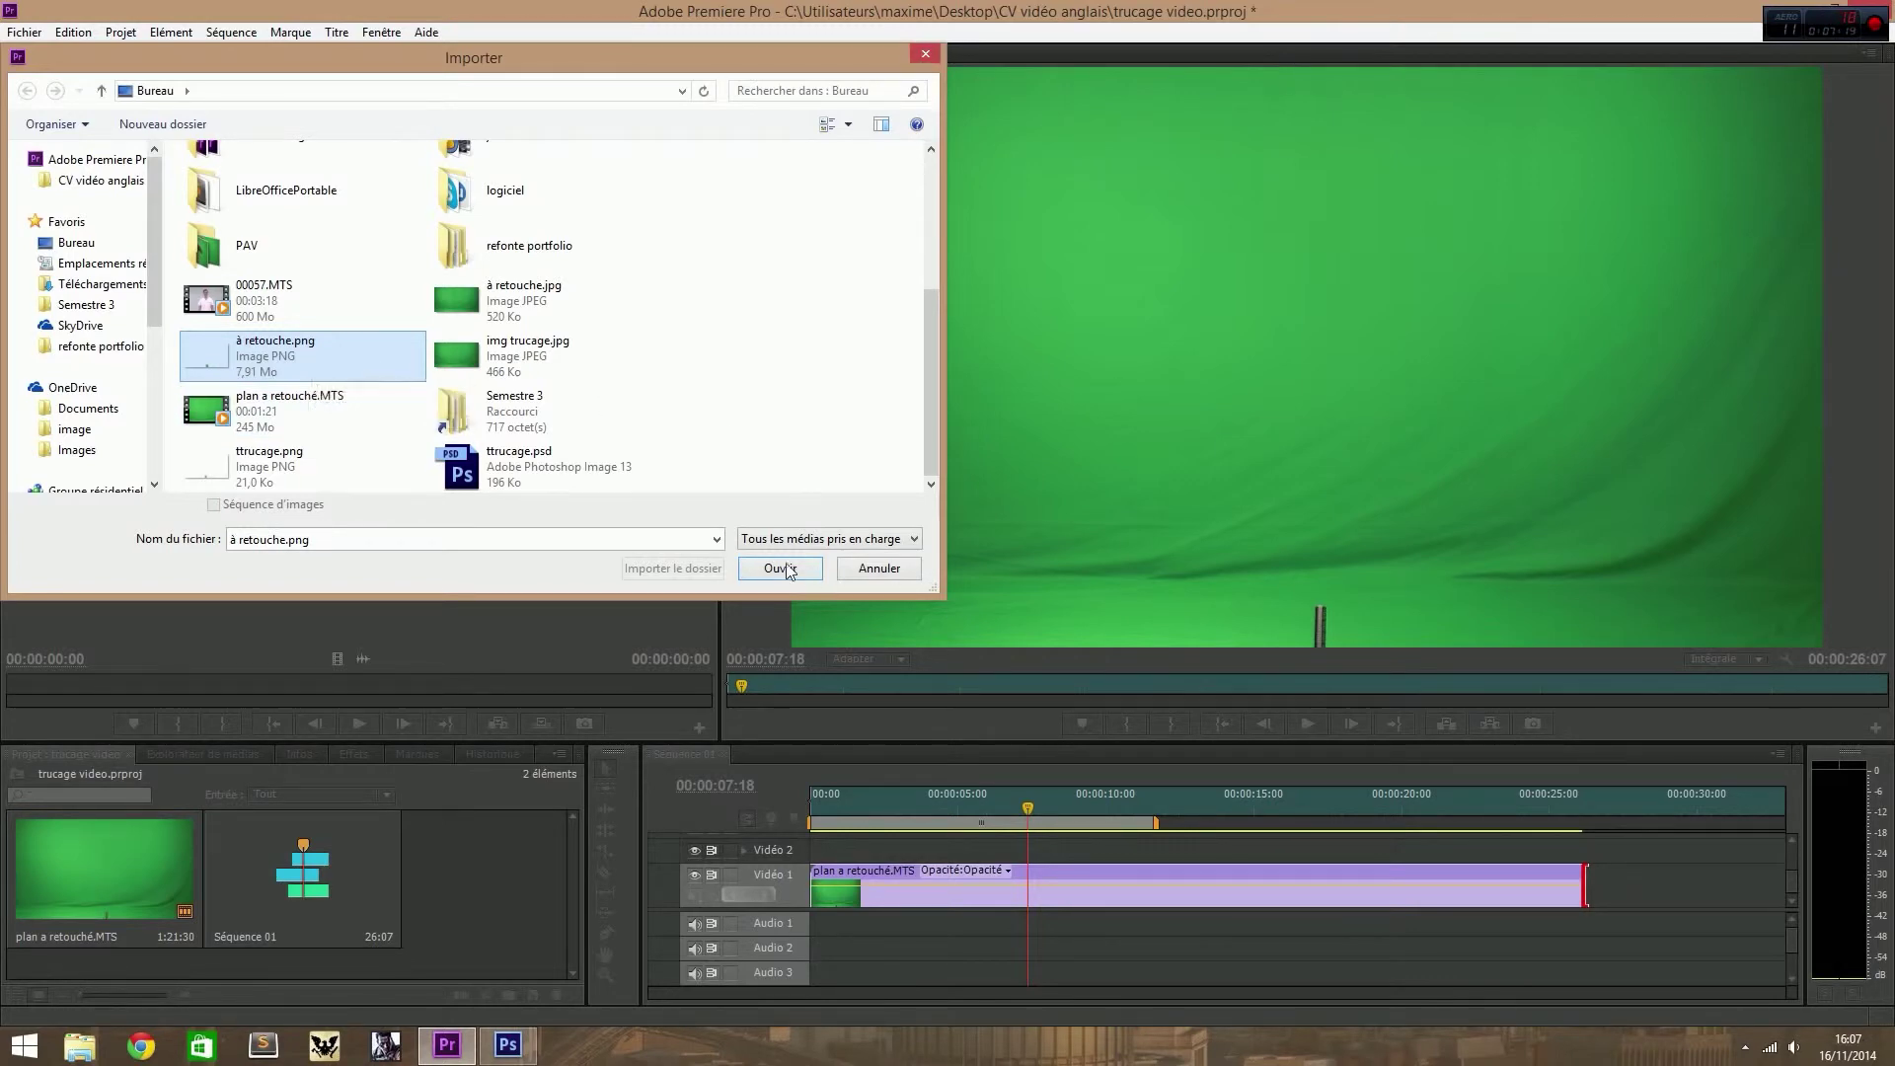
{"action": "double_click", "coordinate": [312, 367]}
{"action": "mouse_move", "coordinate": [519, 873]}
{"action": "left_mouse_down"}
{"action": "mouse_move", "coordinate": [829, 885]}
{"action": "mouse_move", "coordinate": [818, 851]}
{"action": "left_mouse_up"}
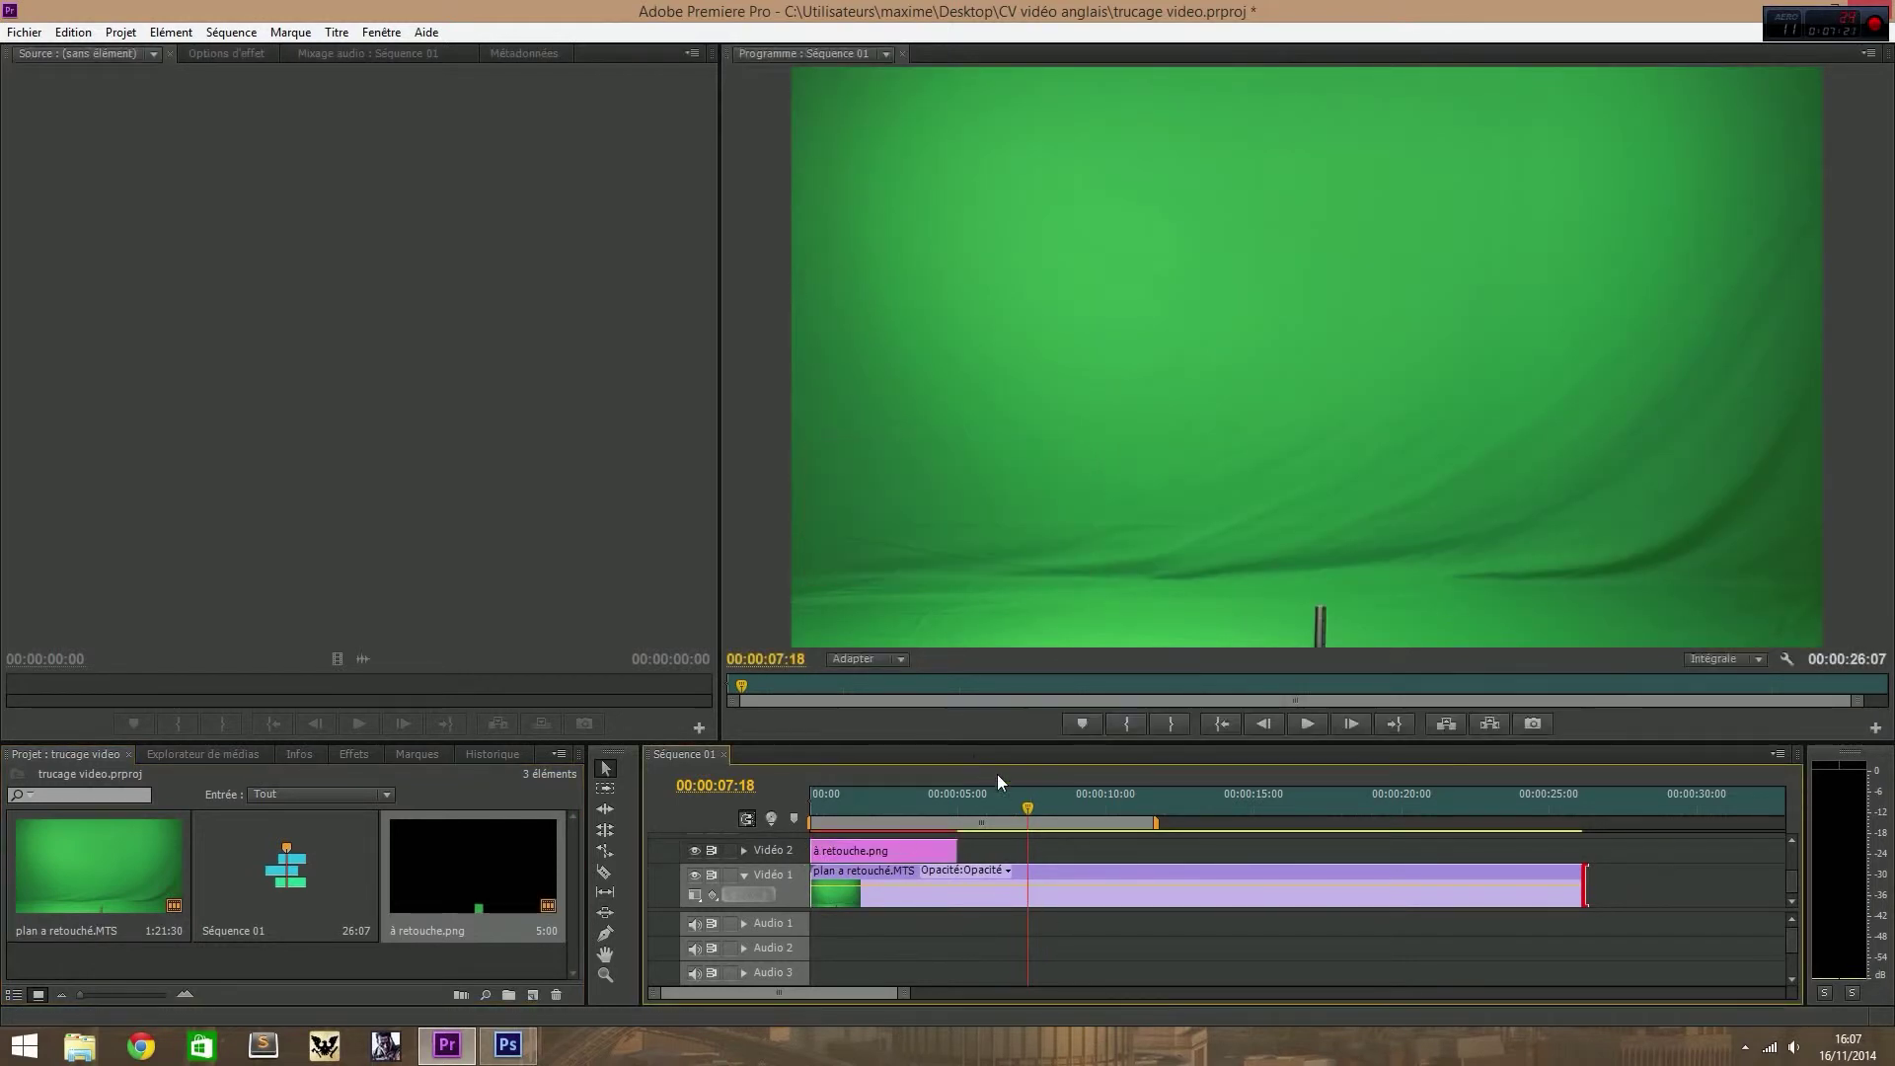
{"action": "left_click_drag", "start_coordinate": [1013, 799], "coordinate": [892, 807]}
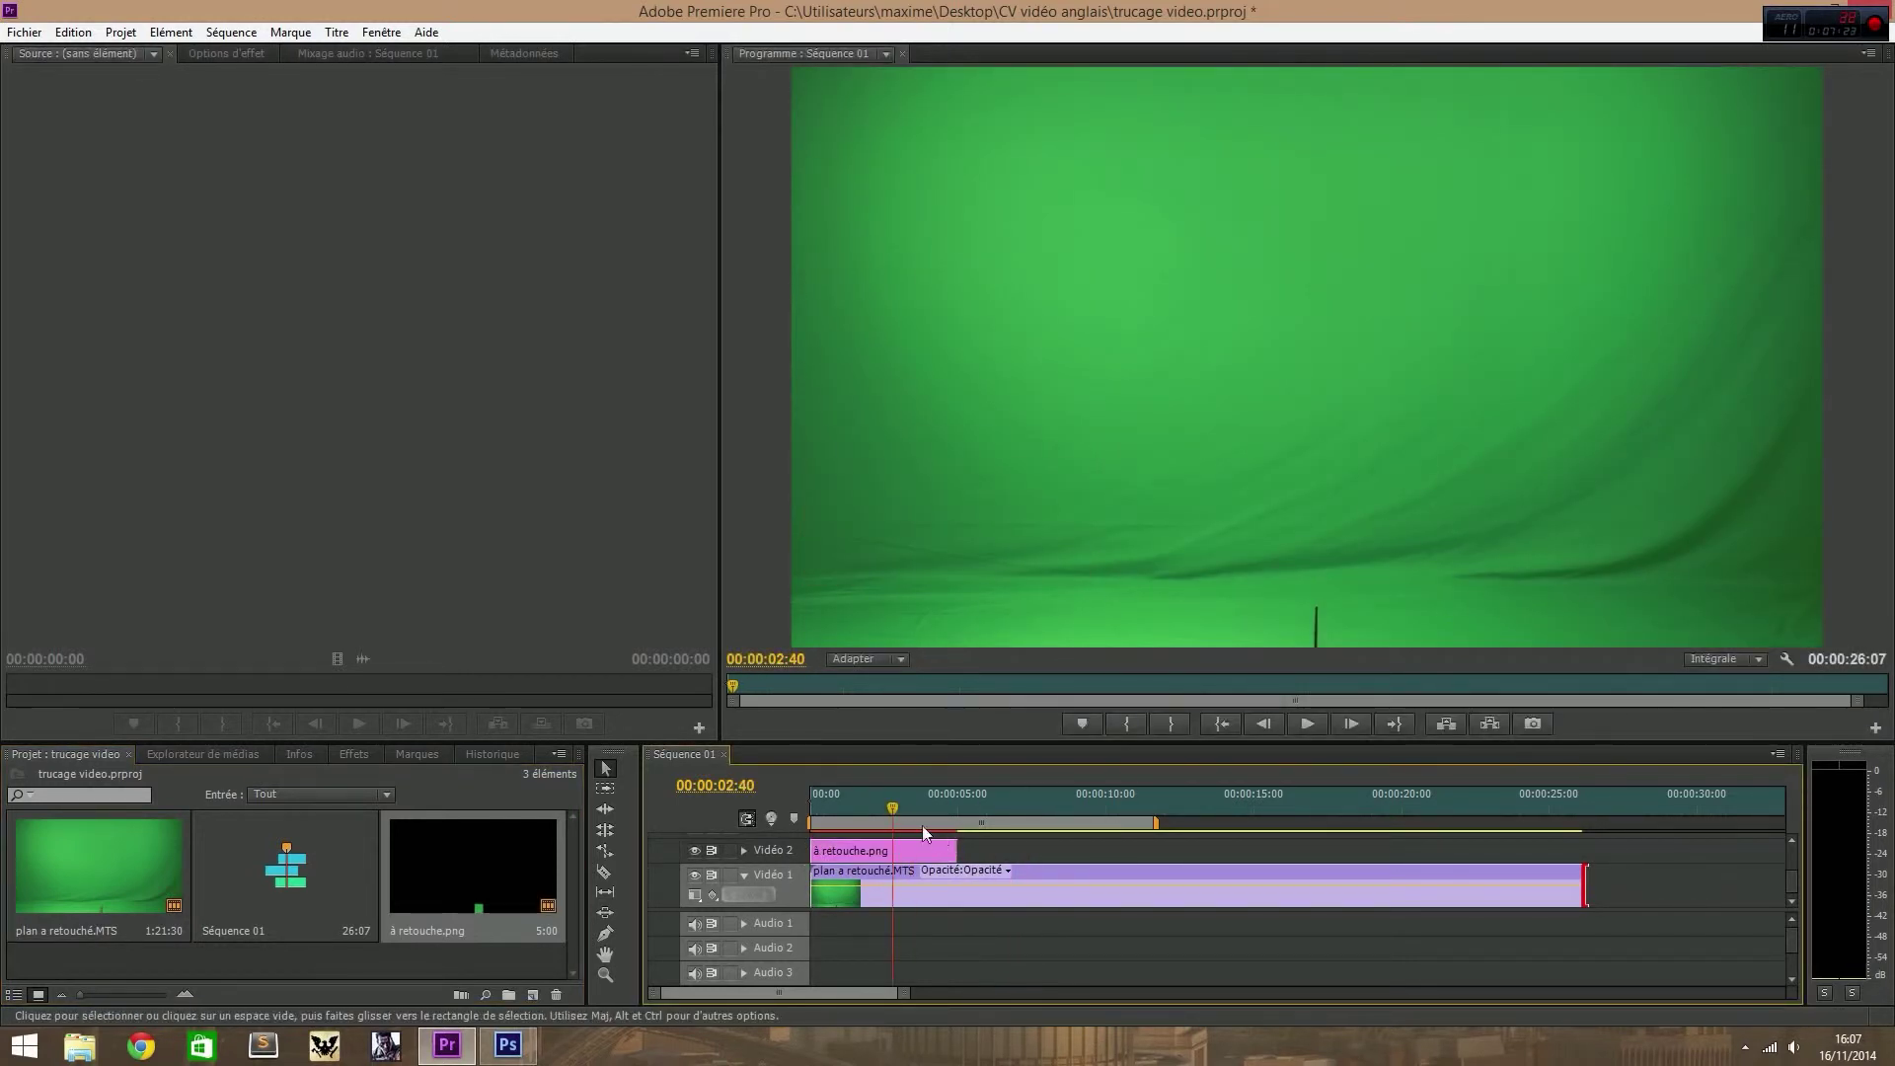
{"action": "left_click", "coordinate": [1018, 831]}
{"action": "left_click_drag", "start_coordinate": [1020, 810], "coordinate": [905, 833]}
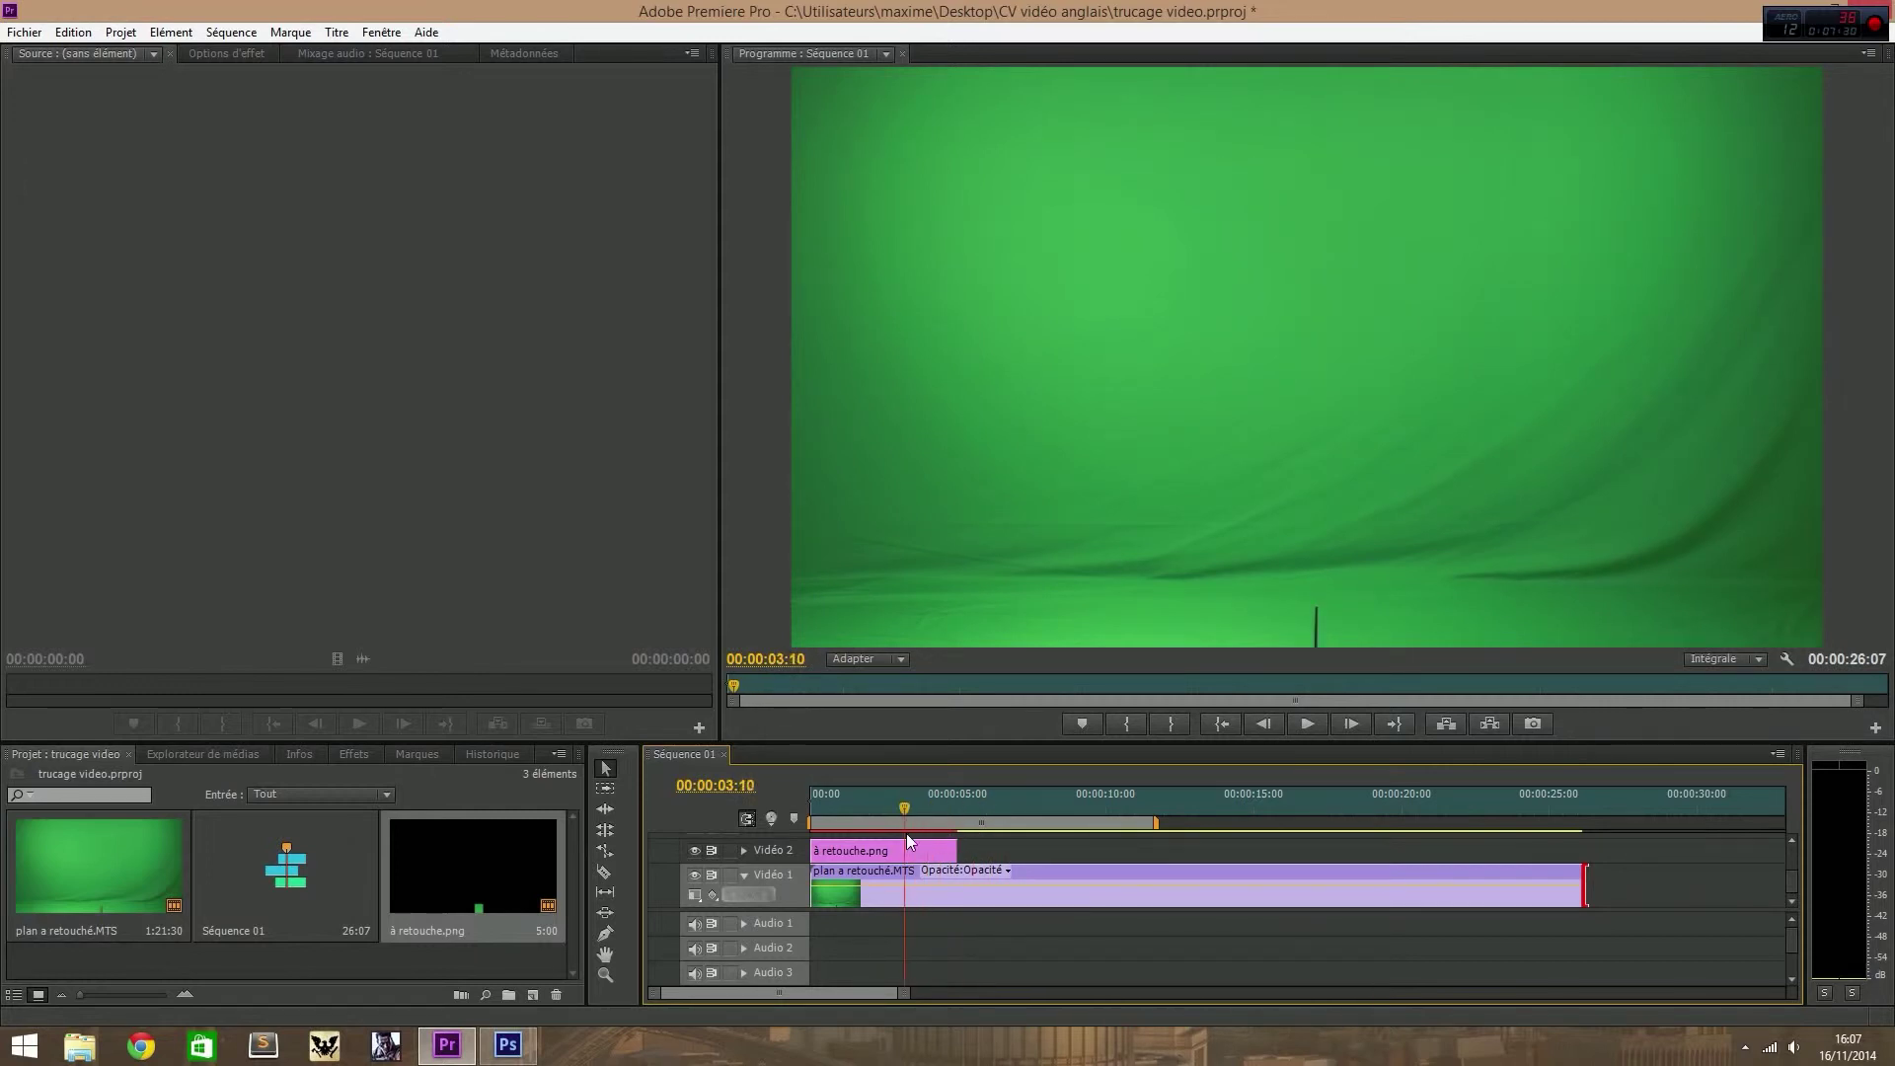
Step: Shift the à retouche.png overlay slightly to the left in the program preview so that it covers the pole
{"action": "left_click", "coordinate": [1145, 604]}
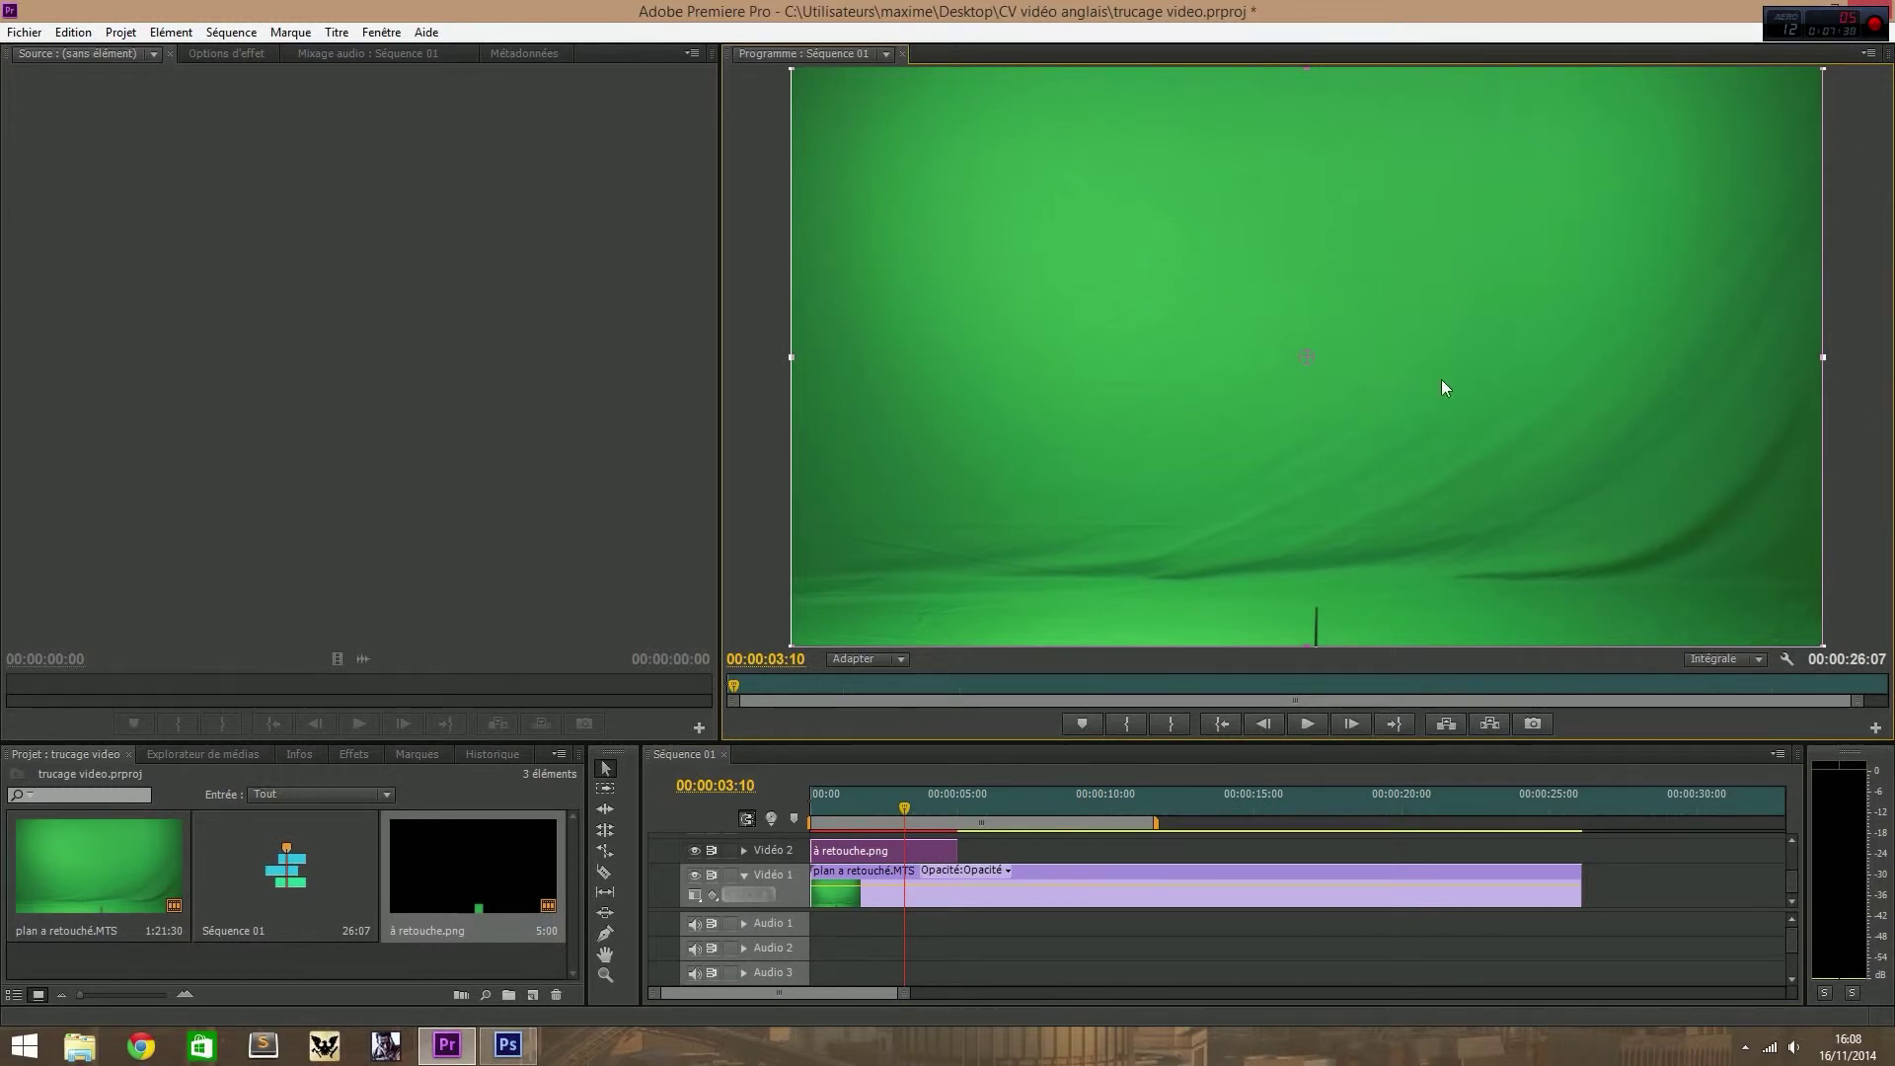
{"action": "key", "text": "Left"}
{"action": "mouse_move", "coordinate": [961, 739]}
{"action": "left_mouse_down"}
{"action": "mouse_move", "coordinate": [955, 804]}
{"action": "mouse_move", "coordinate": [951, 772]}
{"action": "left_mouse_up"}
{"action": "left_click", "coordinate": [884, 736]}
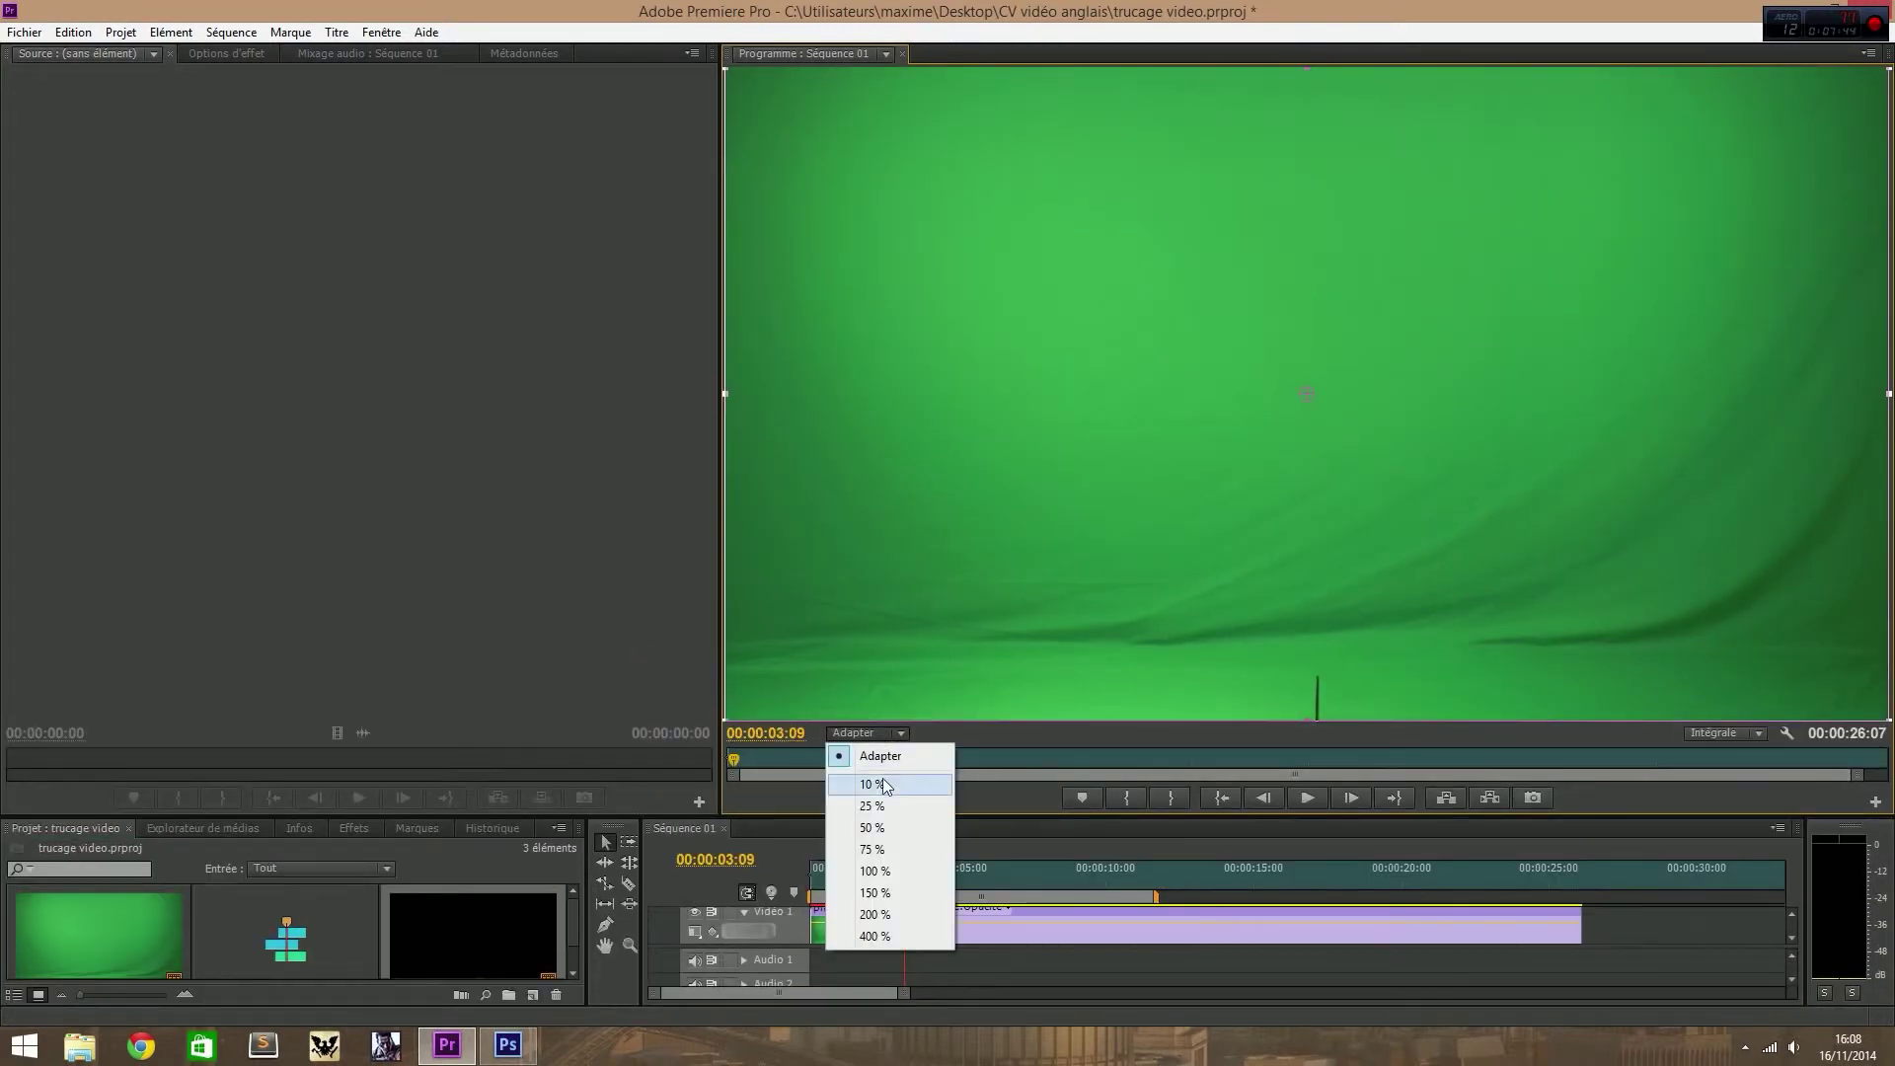
{"action": "left_click", "coordinate": [851, 847]}
{"action": "left_click", "coordinate": [864, 730]}
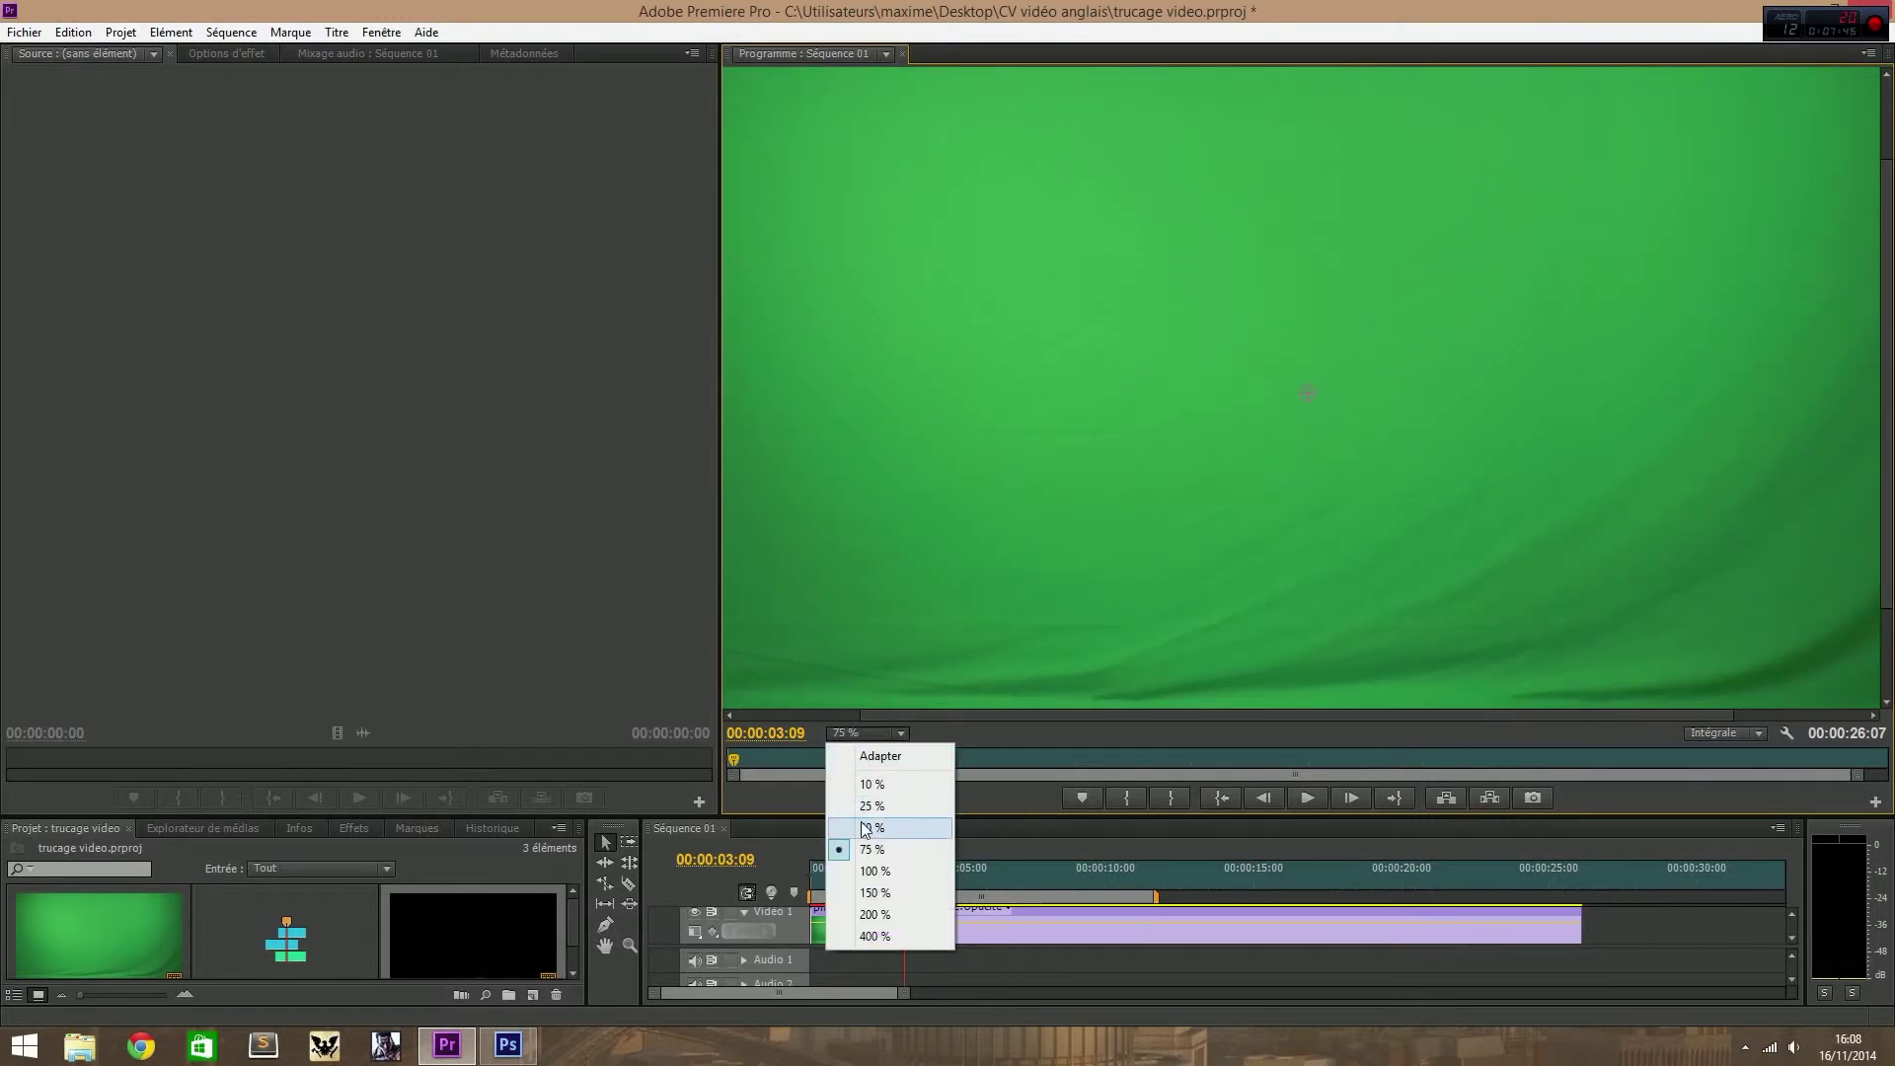
{"action": "left_click", "coordinate": [860, 821]}
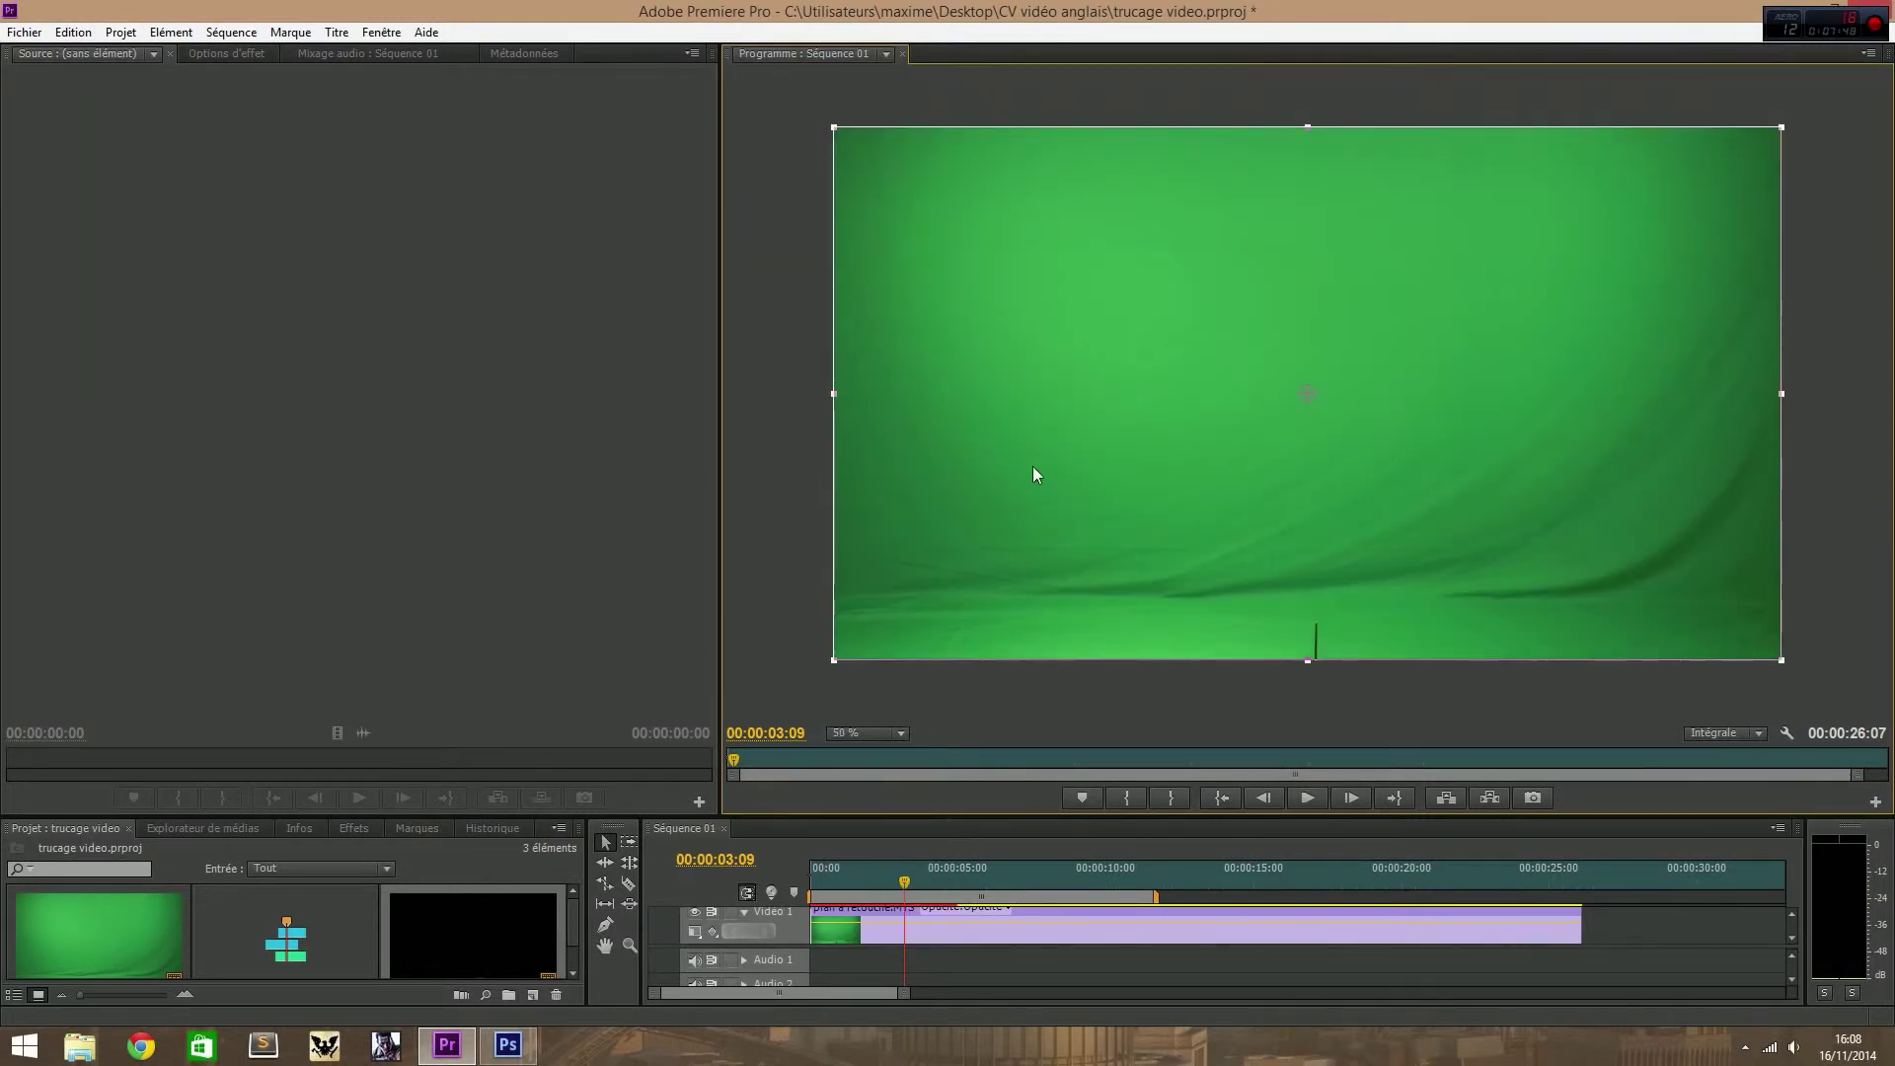
{"action": "left_click_drag", "start_coordinate": [1032, 466], "coordinate": [1006, 465]}
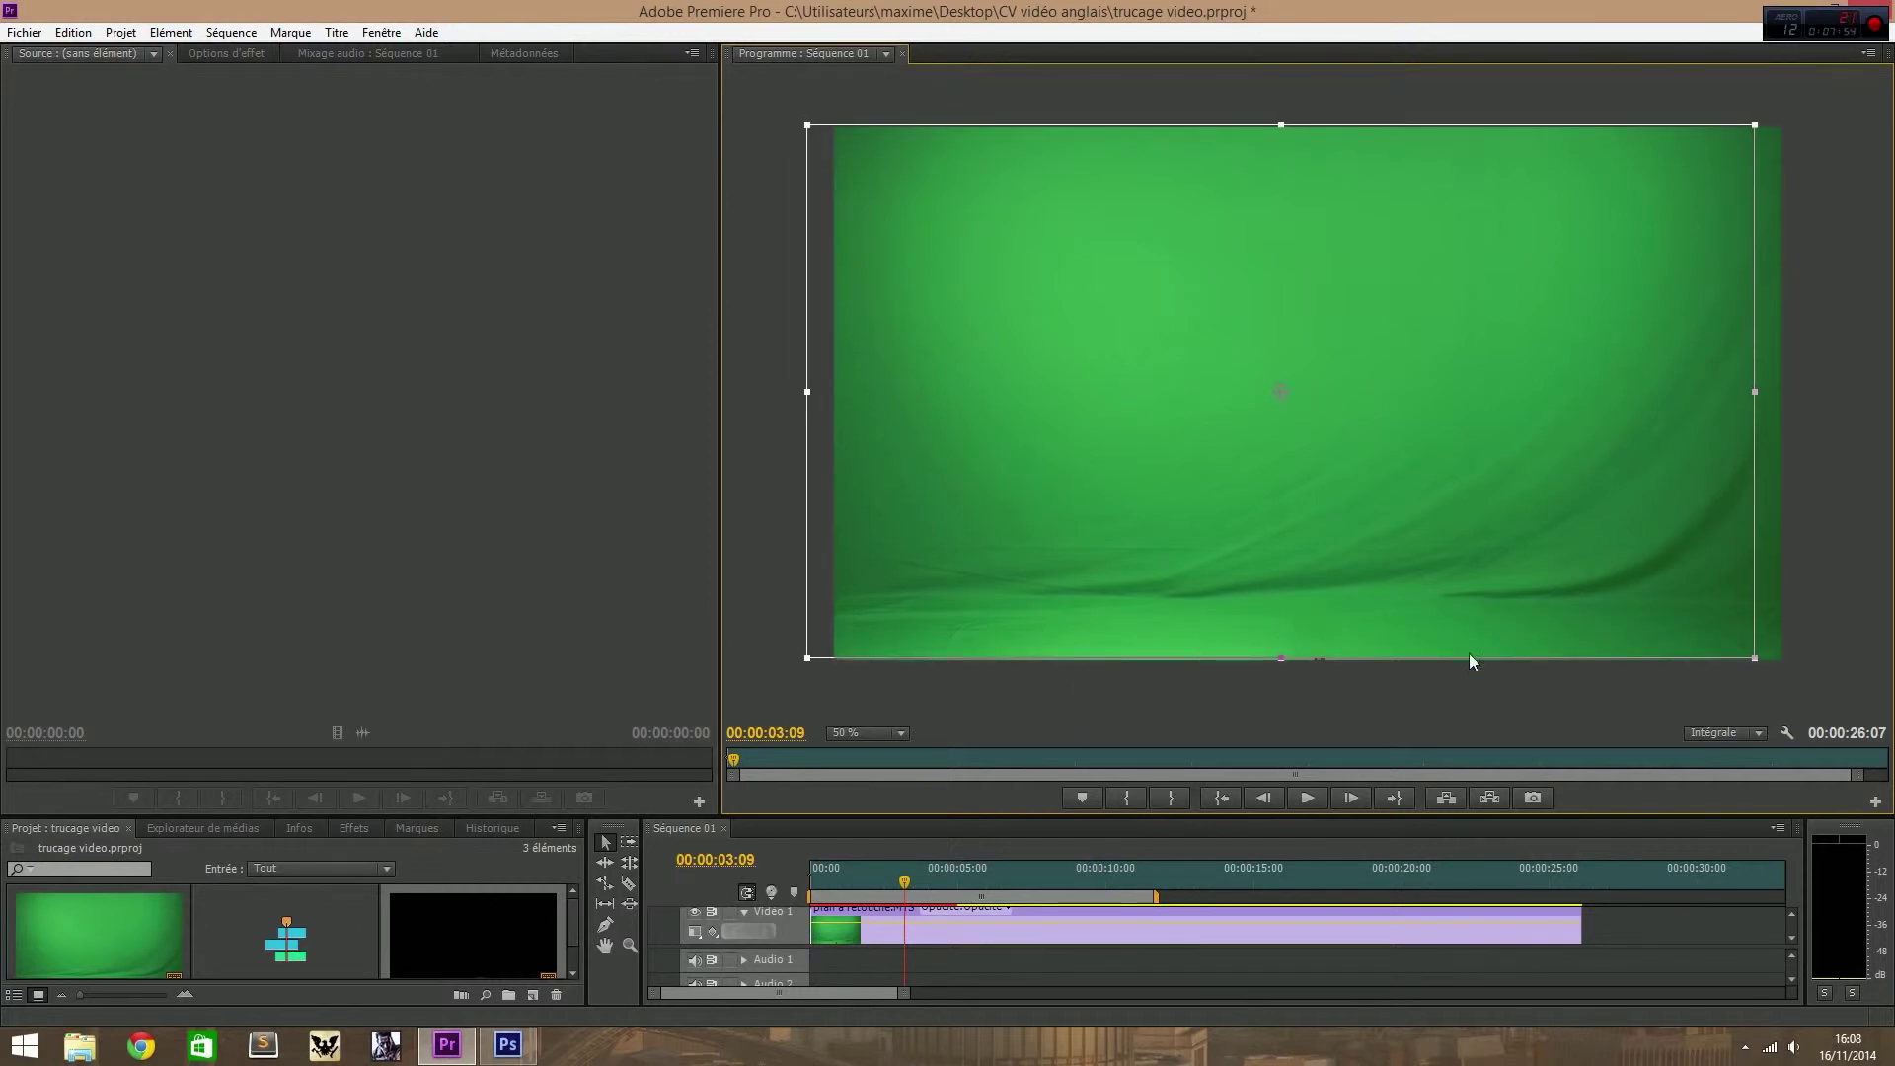
{"action": "left_click", "coordinate": [935, 716]}
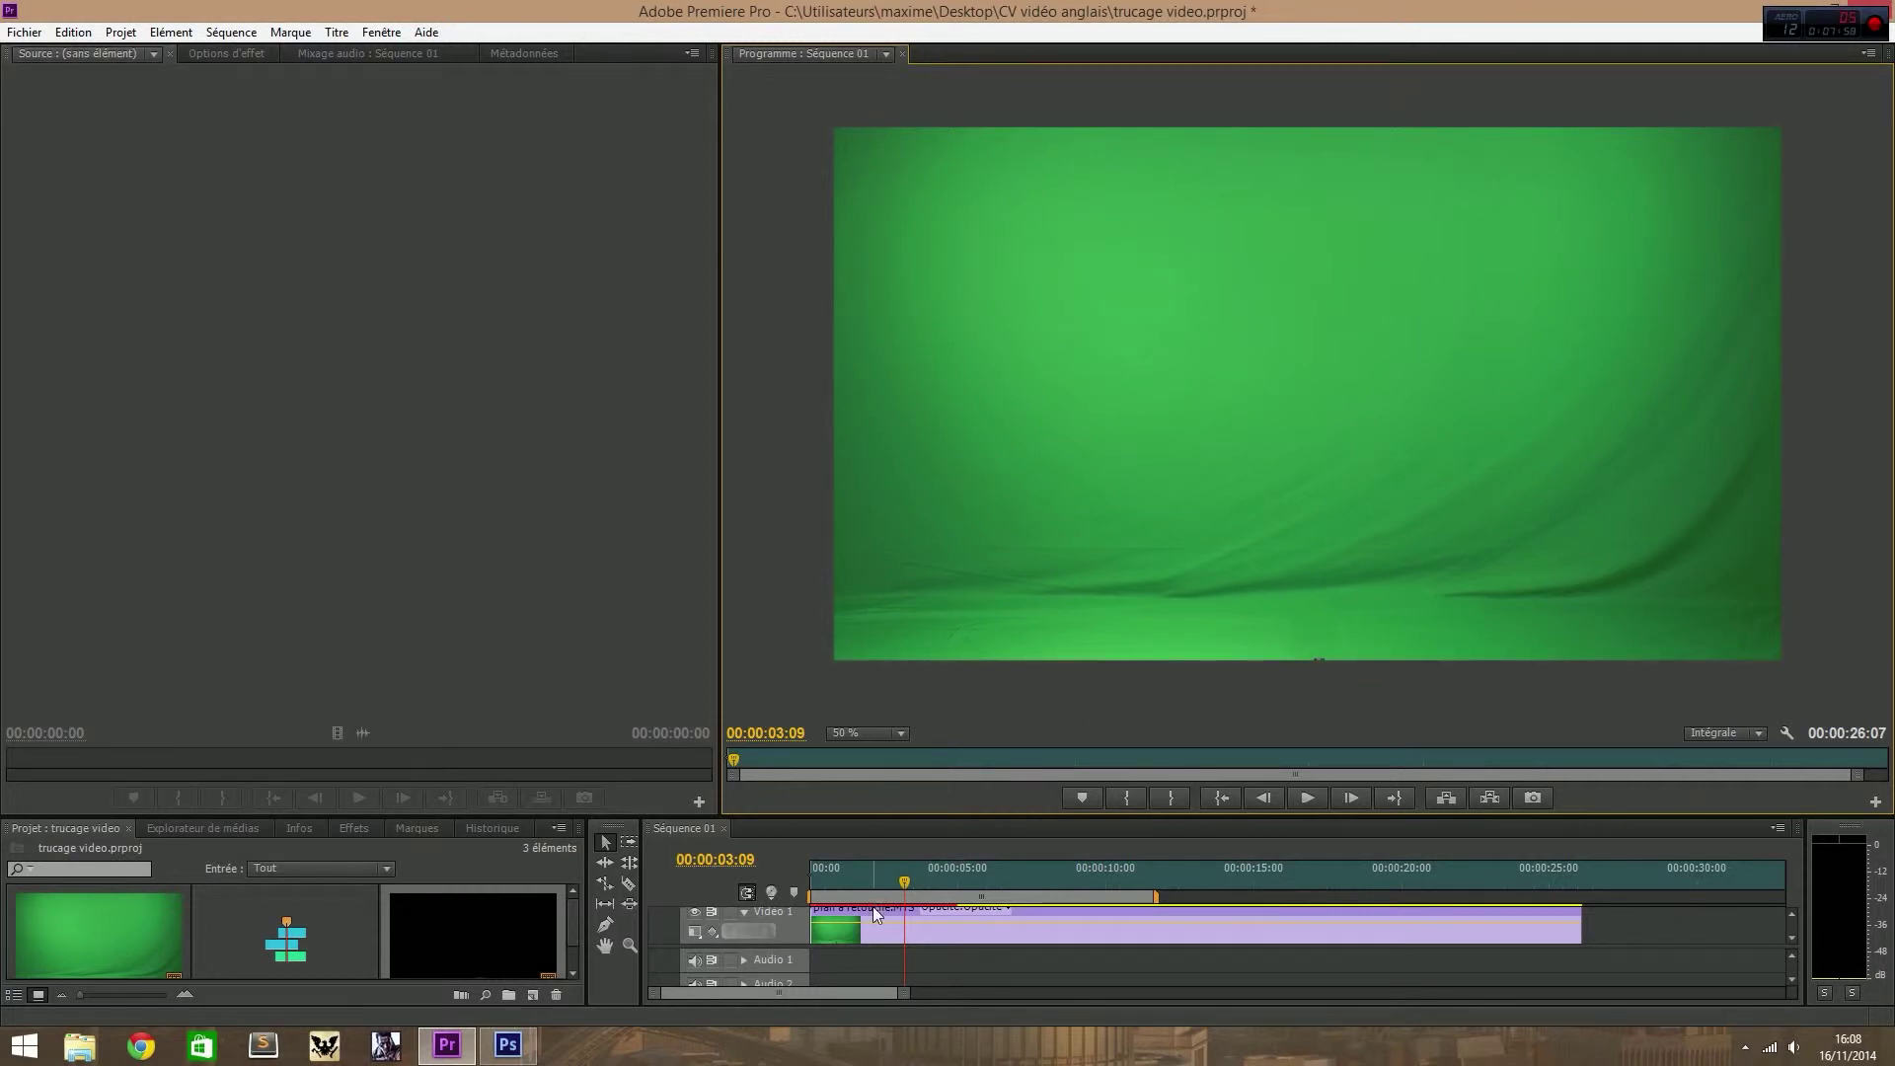
{"action": "left_click", "coordinate": [1168, 420]}
{"action": "left_click_drag", "start_coordinate": [1169, 415], "coordinate": [1168, 420]}
{"action": "left_click", "coordinate": [1139, 713]}
Step: Extend the à retouche.png clip on Vidéo 2 to the end of the plan a retouché.MTS clip and check the covered pole
{"action": "key", "text": "space"}
{"action": "left_click_drag", "start_coordinate": [1149, 815], "coordinate": [1160, 702]}
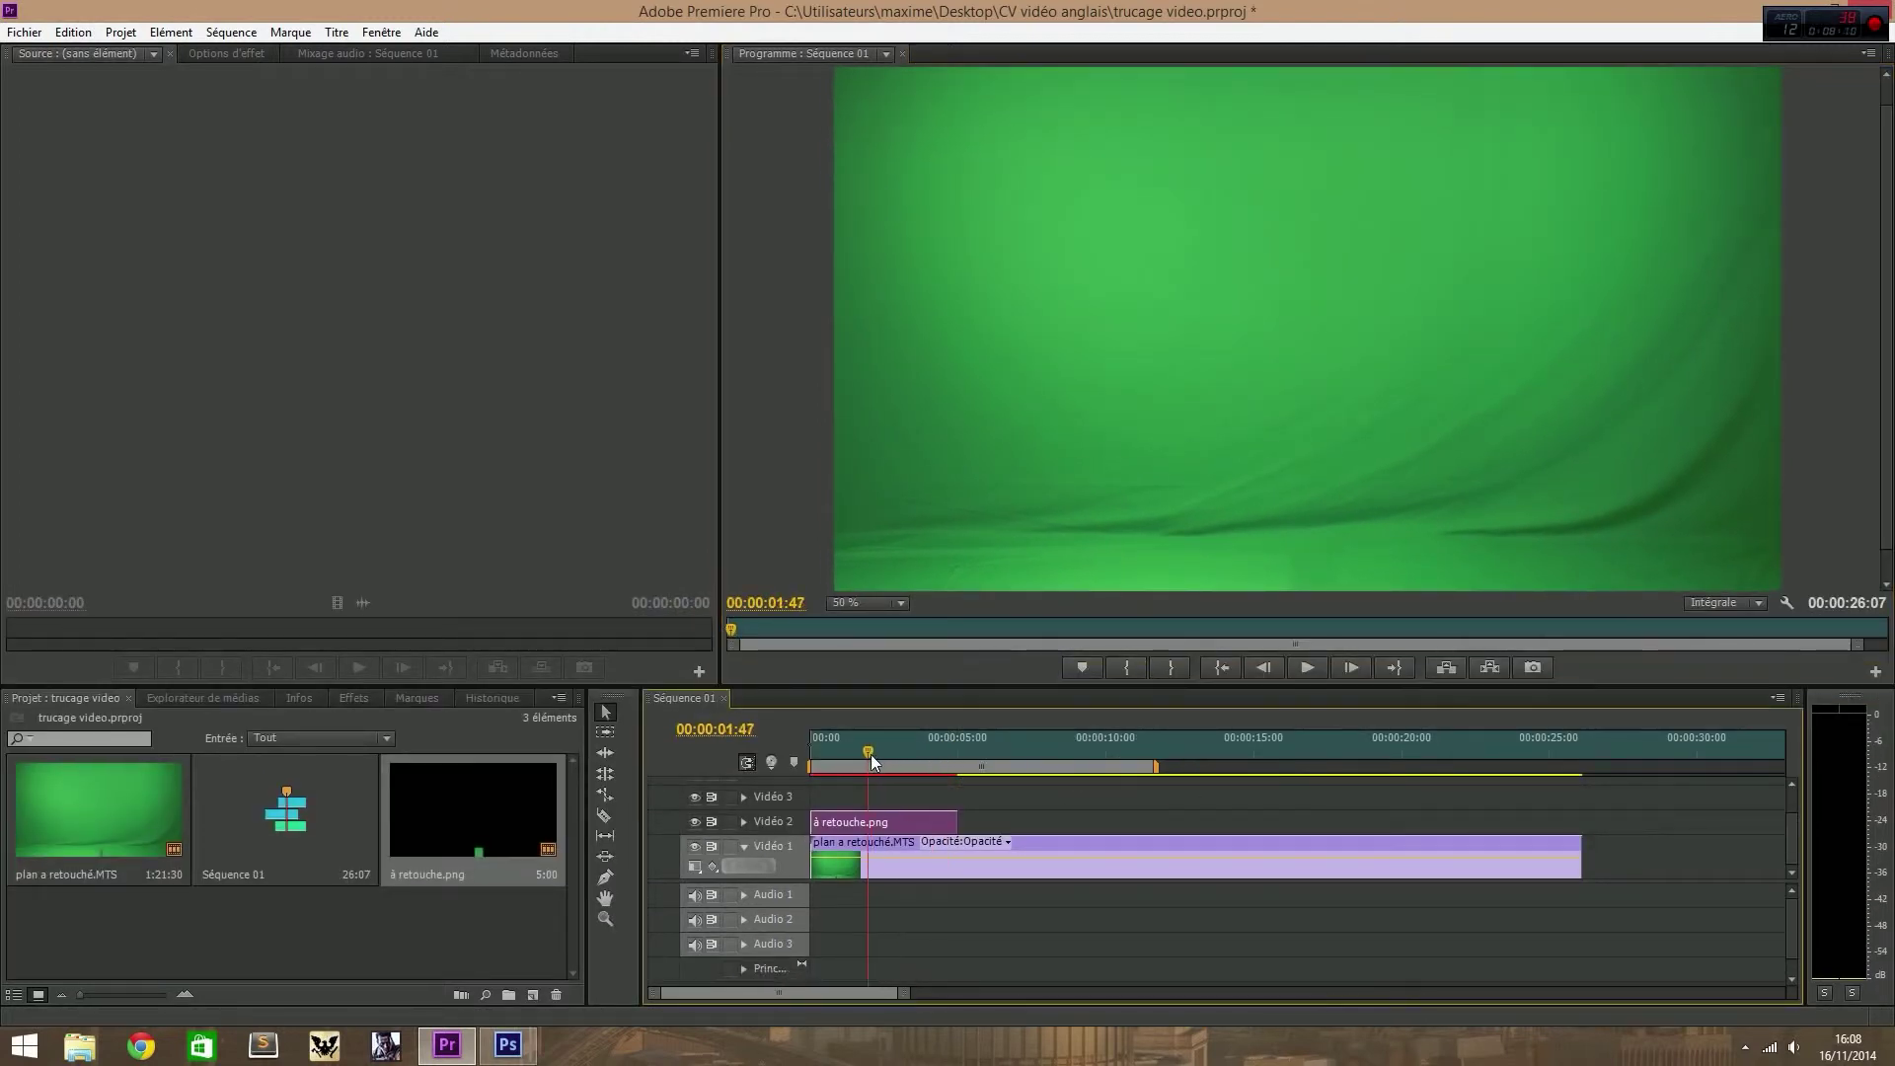
{"action": "left_click_drag", "start_coordinate": [954, 822], "coordinate": [1579, 822]}
{"action": "left_click_drag", "start_coordinate": [858, 748], "coordinate": [927, 755]}
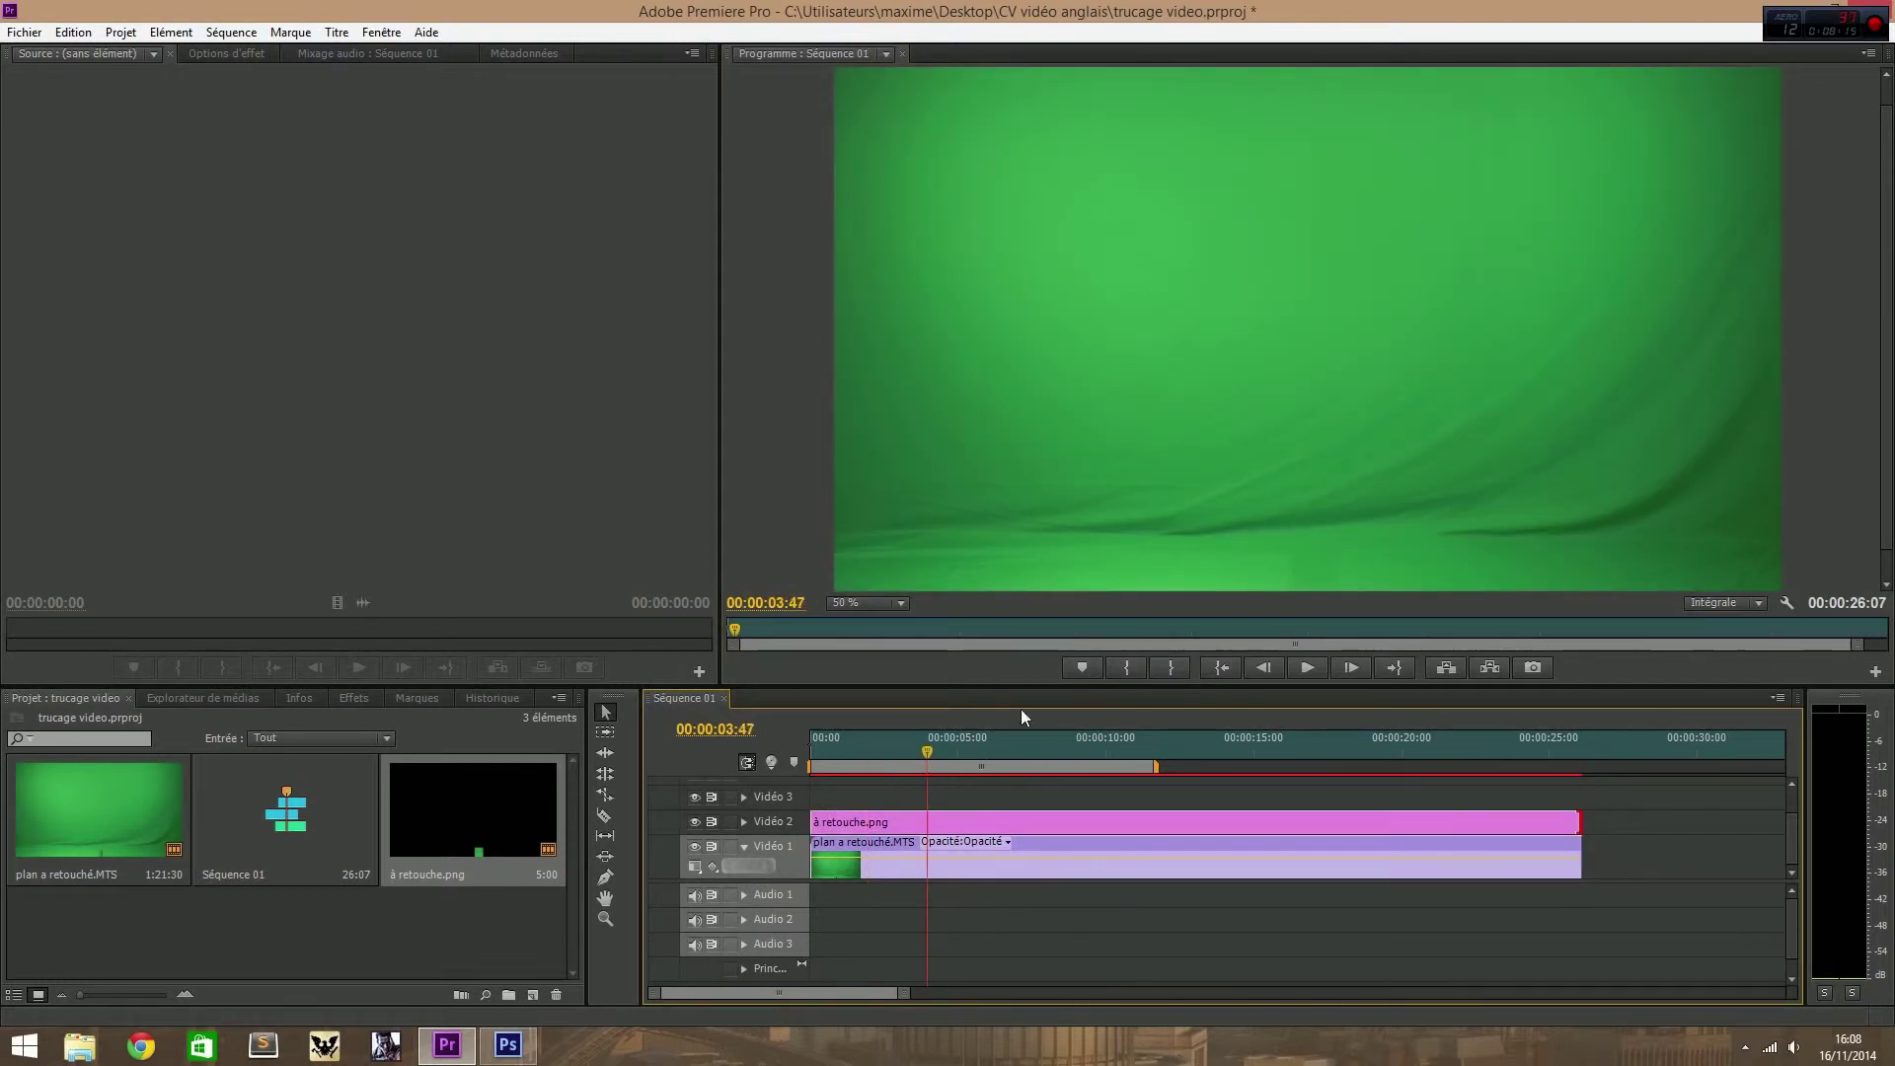
{"action": "left_click", "coordinate": [1283, 559]}
{"action": "left_click", "coordinate": [853, 821]}
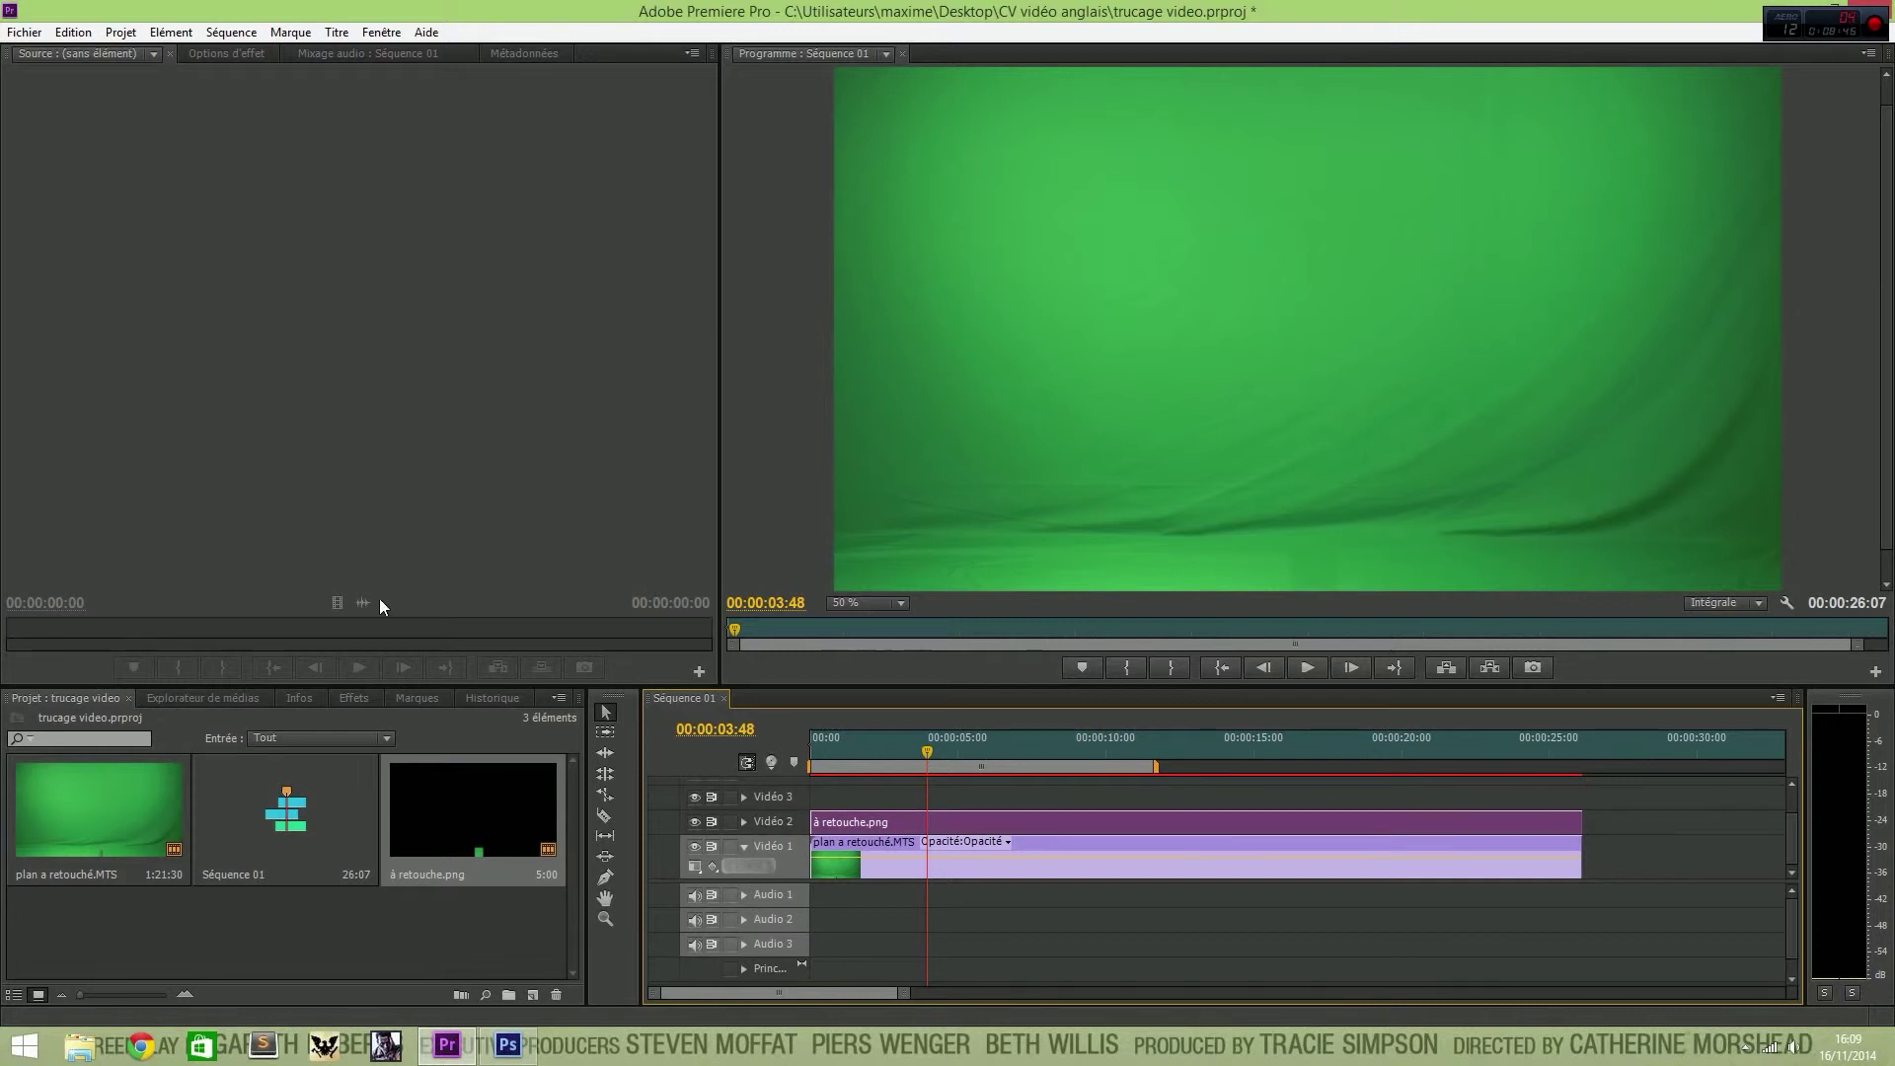
Step: Delete à retouche.png from the project together with its references in the sequence
{"action": "left_click", "coordinate": [470, 835]}
{"action": "key", "text": "Delete"}
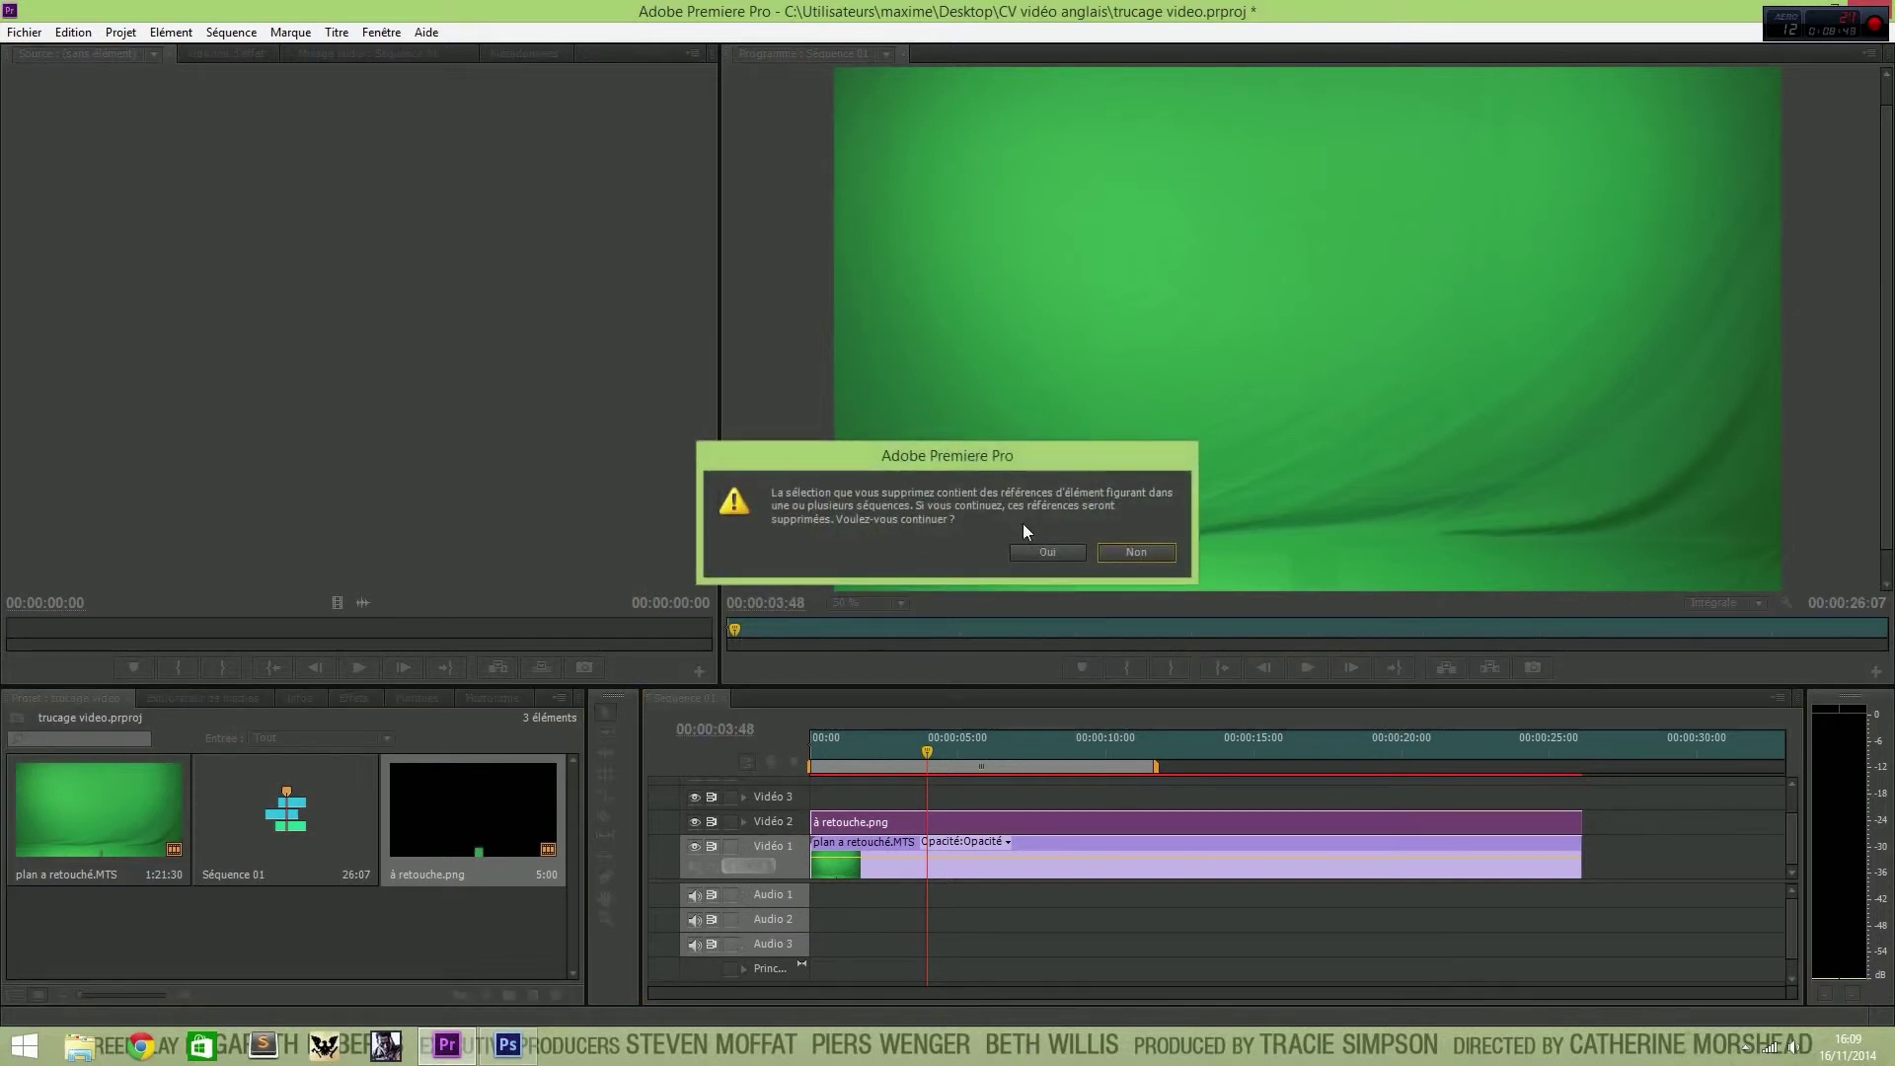
{"action": "left_click", "coordinate": [1044, 552]}
Step: Import the ttrucage.png patch image from the desktop into the project
{"action": "double_click", "coordinate": [523, 794]}
{"action": "scroll", "coordinate": [783, 359], "scroll_direction": "down", "scroll_amount": 3}
{"action": "left_click", "coordinate": [310, 478]}
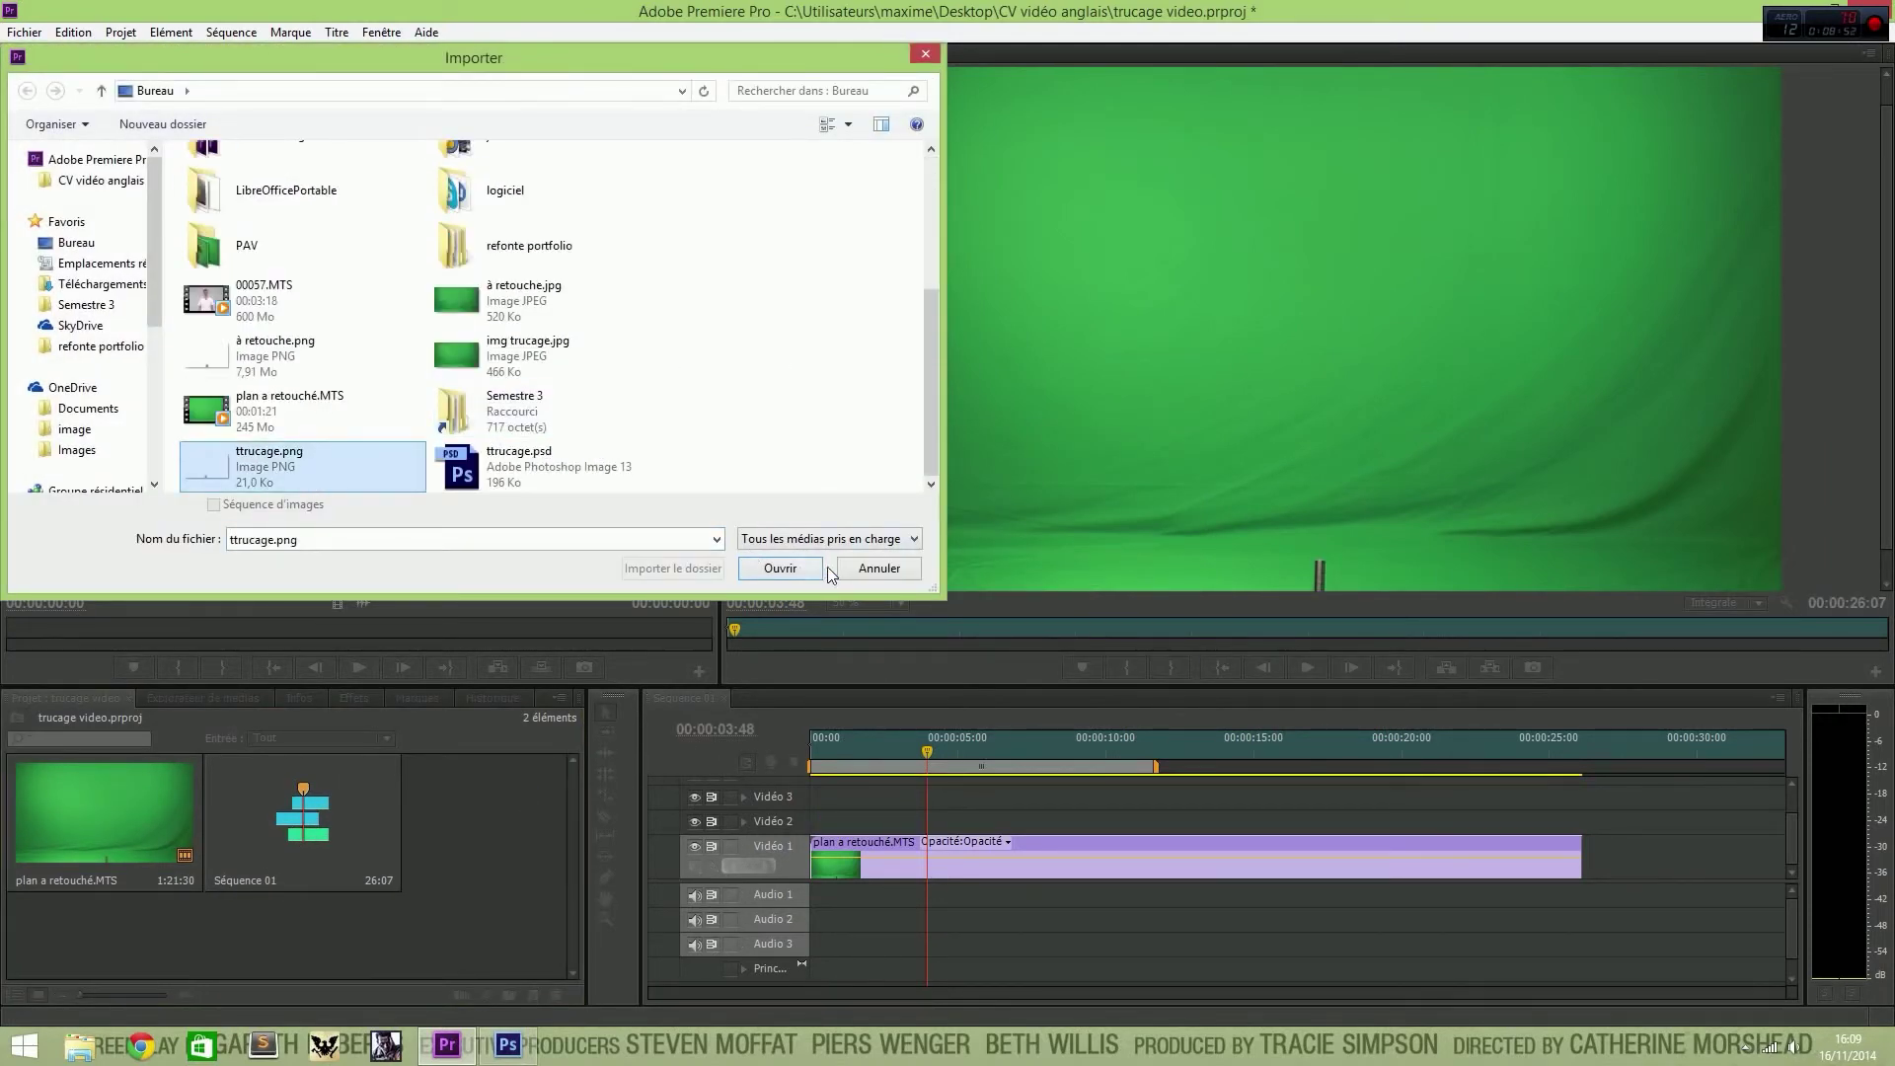
{"action": "left_click", "coordinate": [758, 566]}
Step: Place ttrucage.png at the start of track Vidéo 2 and extend it to the end of the plan a retouché.MTS clip
{"action": "left_click_drag", "start_coordinate": [501, 807], "coordinate": [1585, 822]}
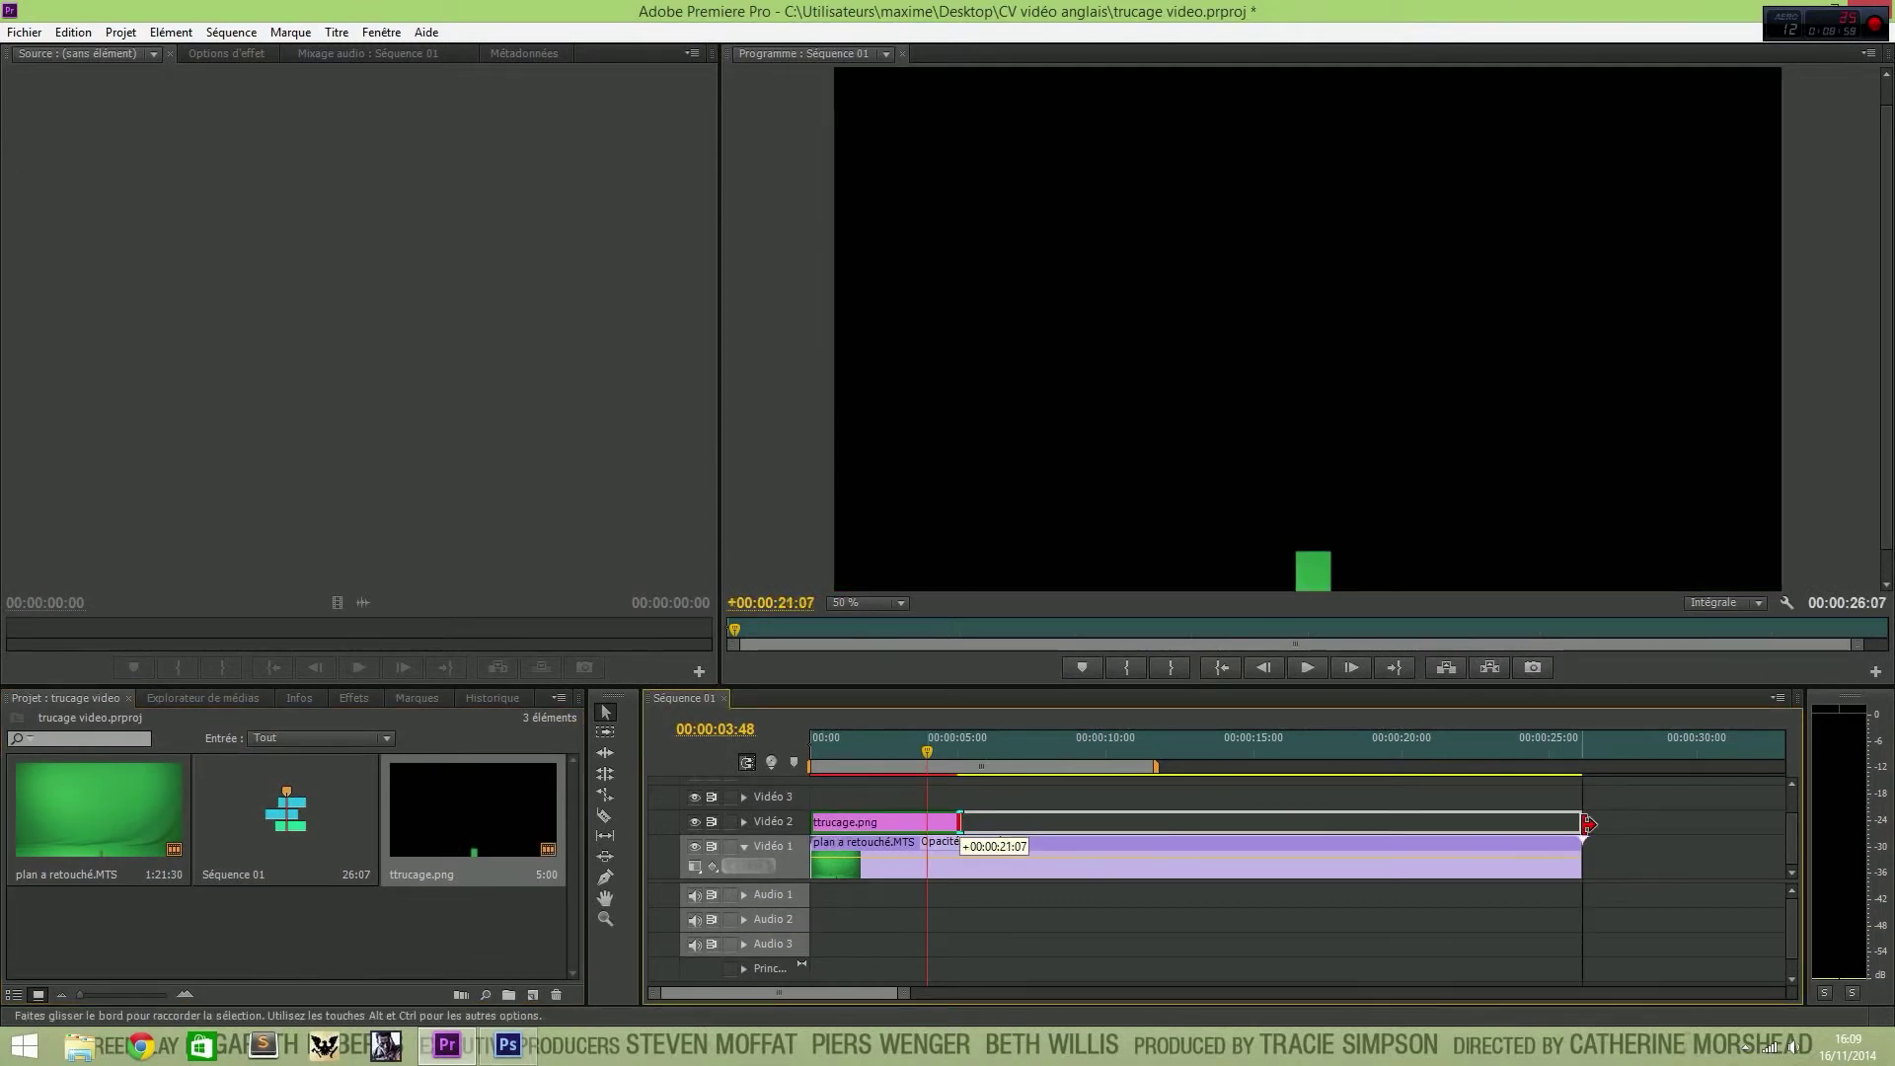
{"action": "left_click", "coordinate": [884, 754]}
{"action": "left_click_drag", "start_coordinate": [882, 754], "coordinate": [878, 821]}
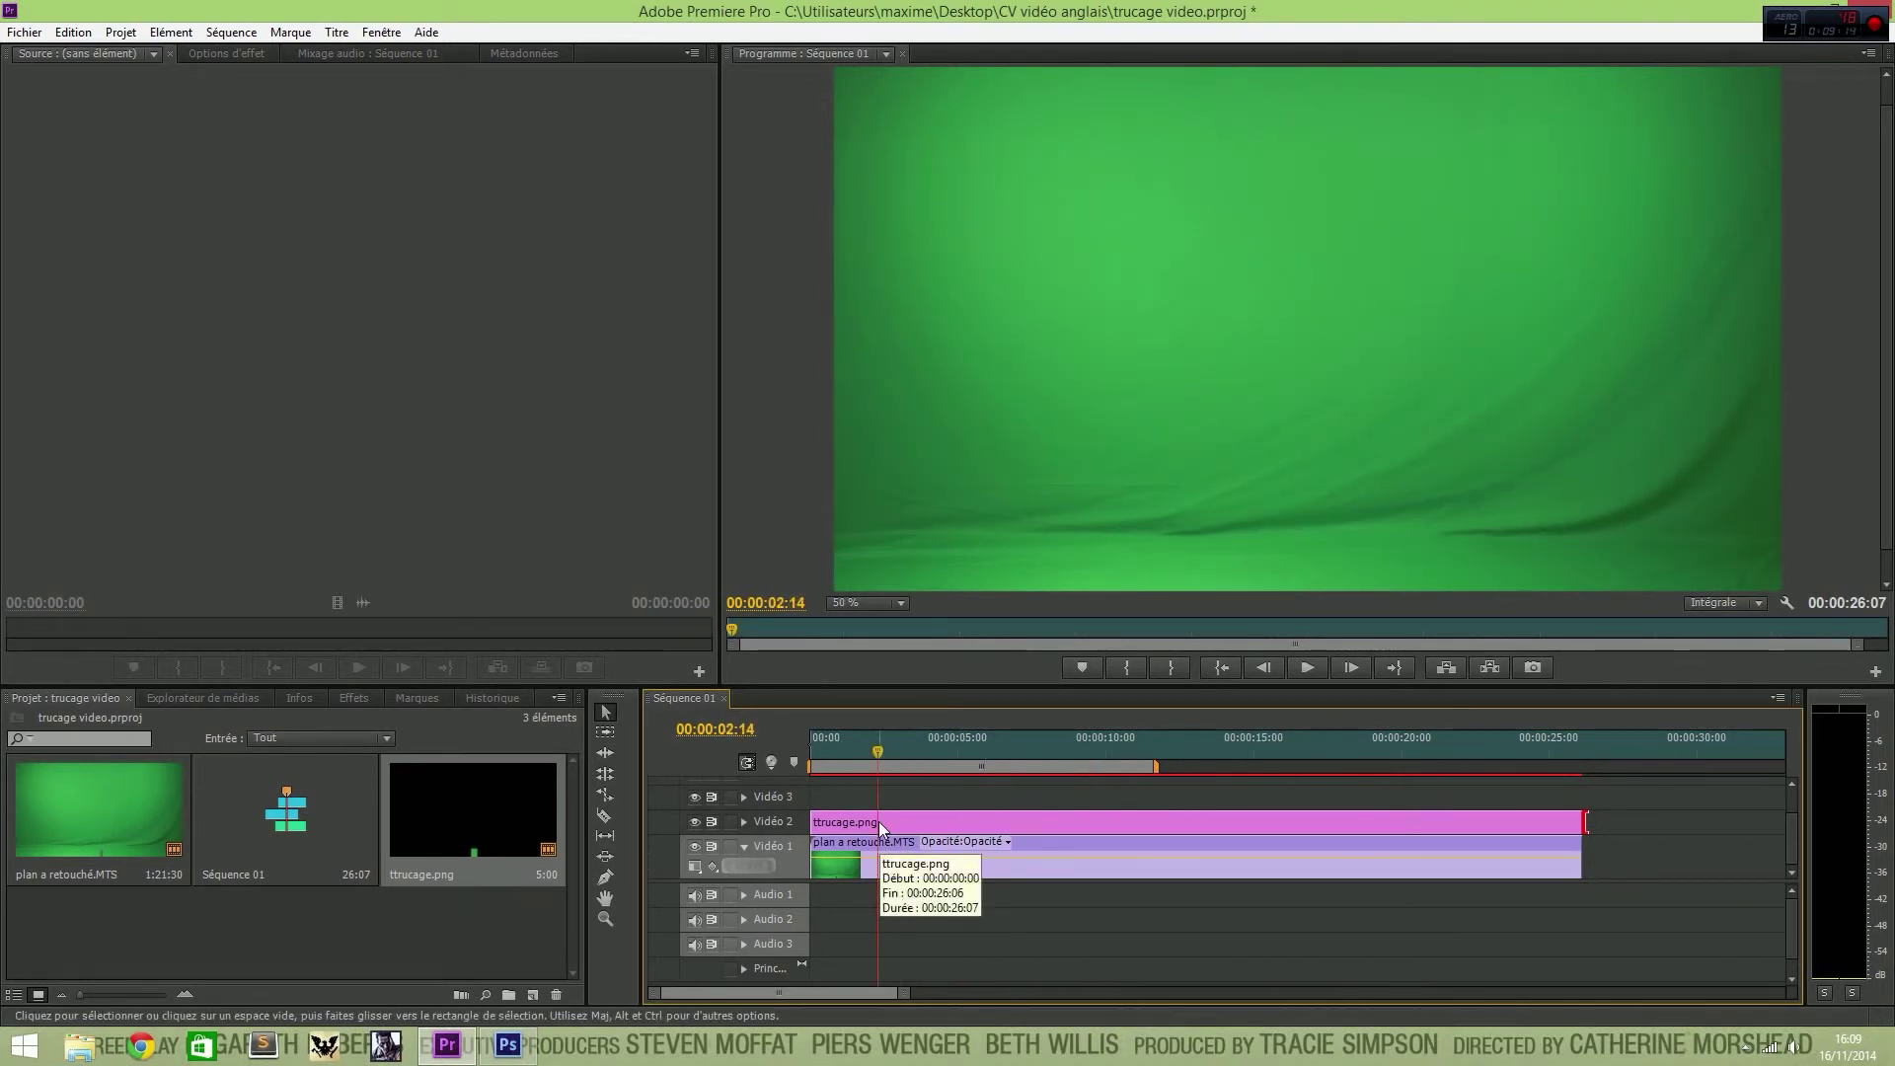